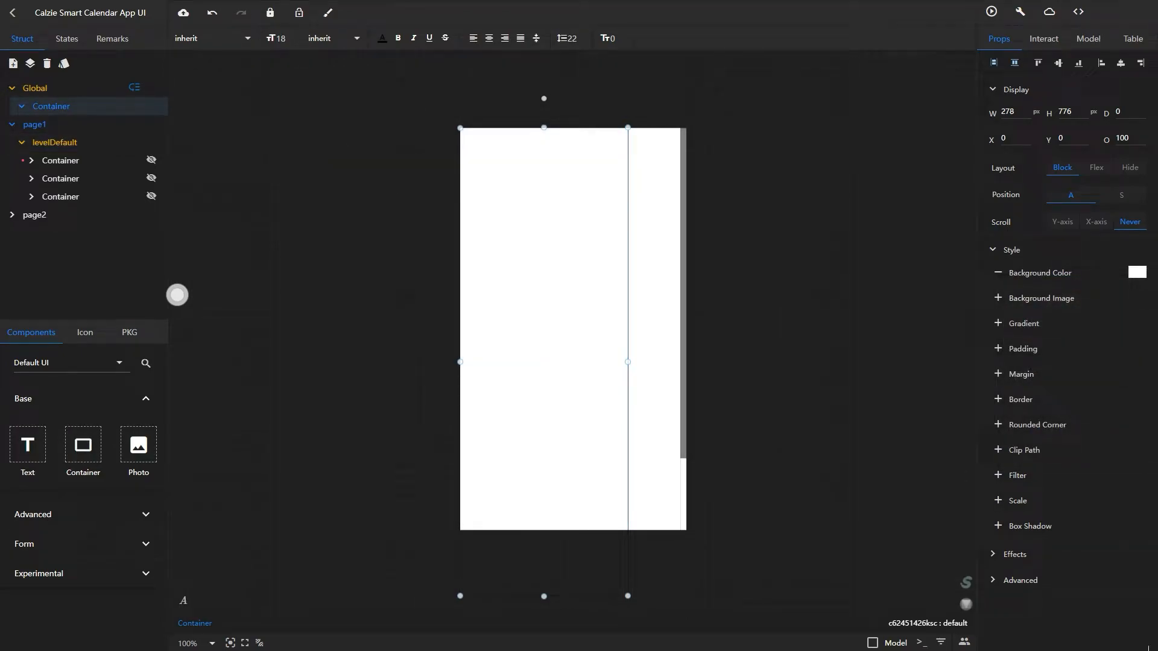
Add a box shadow to the global container with colour #00000050, X-axis 100 px, Y-axis 9 px and blur 32 px.
left_click(998, 526)
left_click(1114, 553)
type("50")
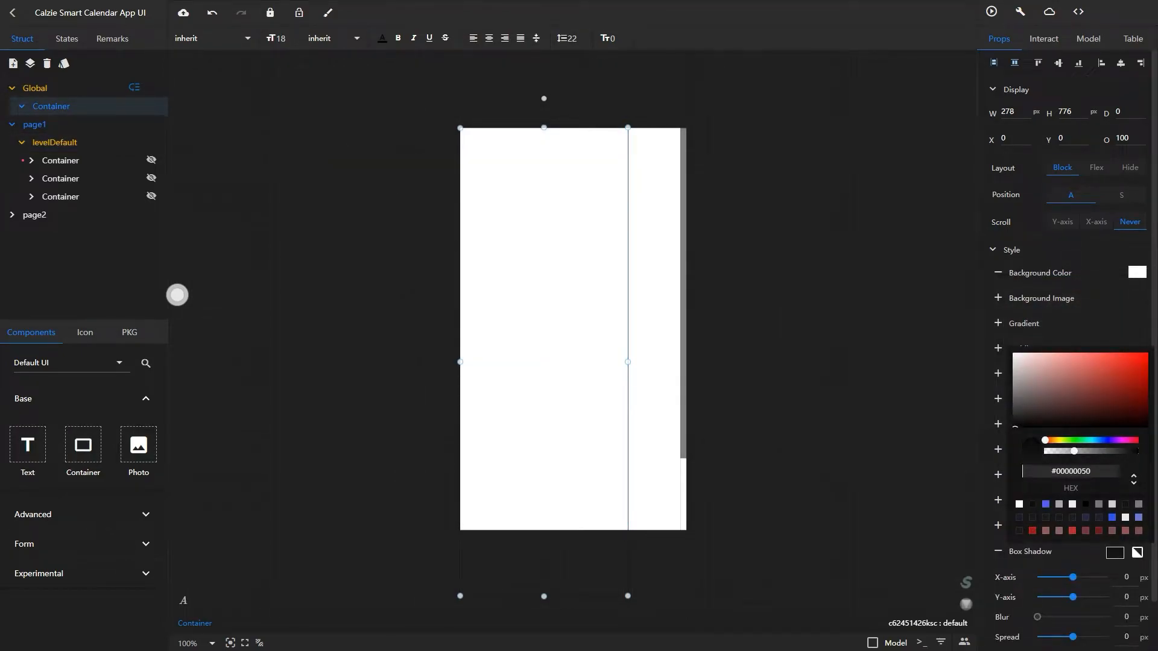
key("Return")
left_click_drag(1073, 577, 1047, 617)
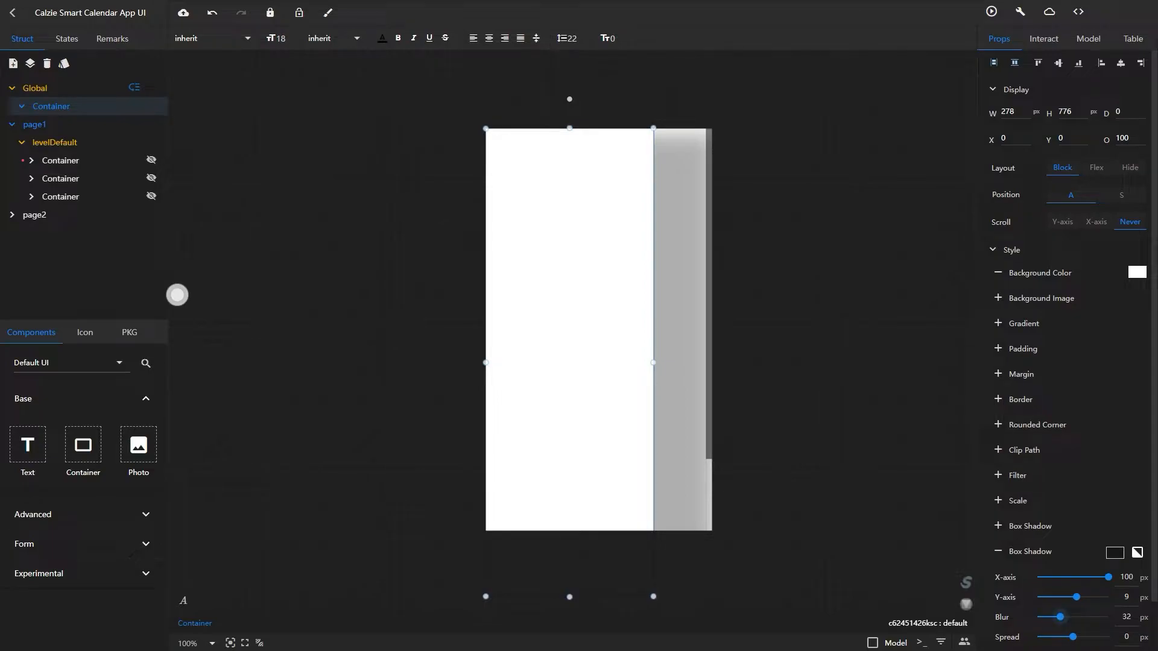
Add a 278 × 216 px container at X 0, Y 0 inside the global container and remove its background colour.
left_click_drag(83, 445, 605, 234)
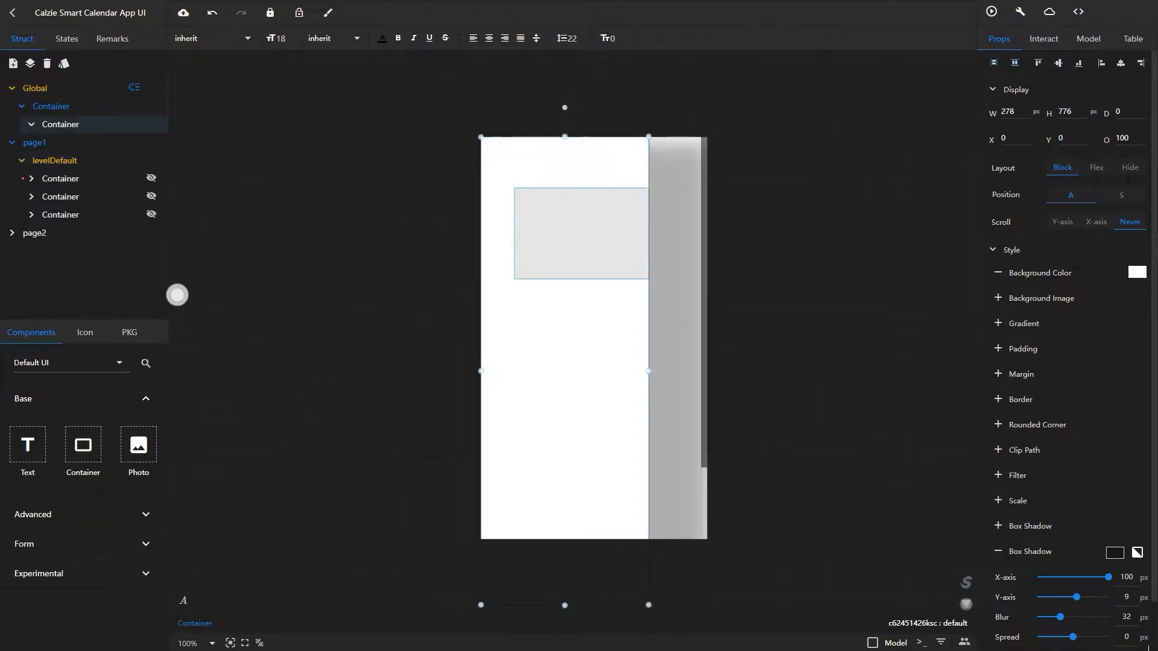
double_click(1063, 138)
type("0")
left_click(1009, 111)
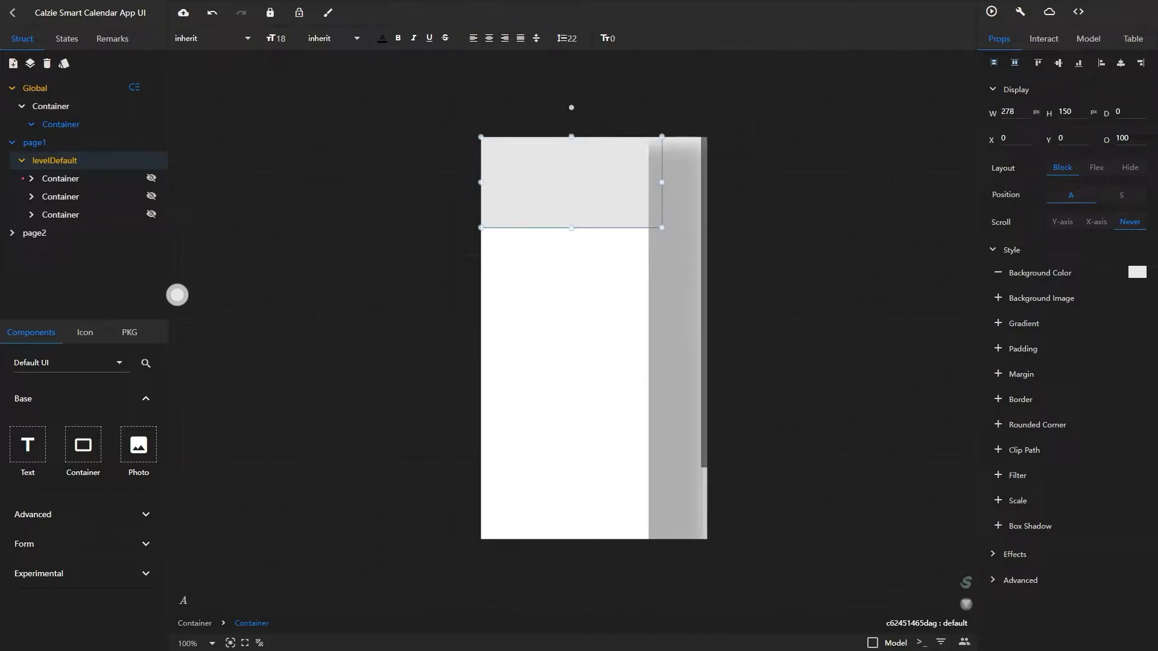
left_click_drag(564, 228, 564, 267)
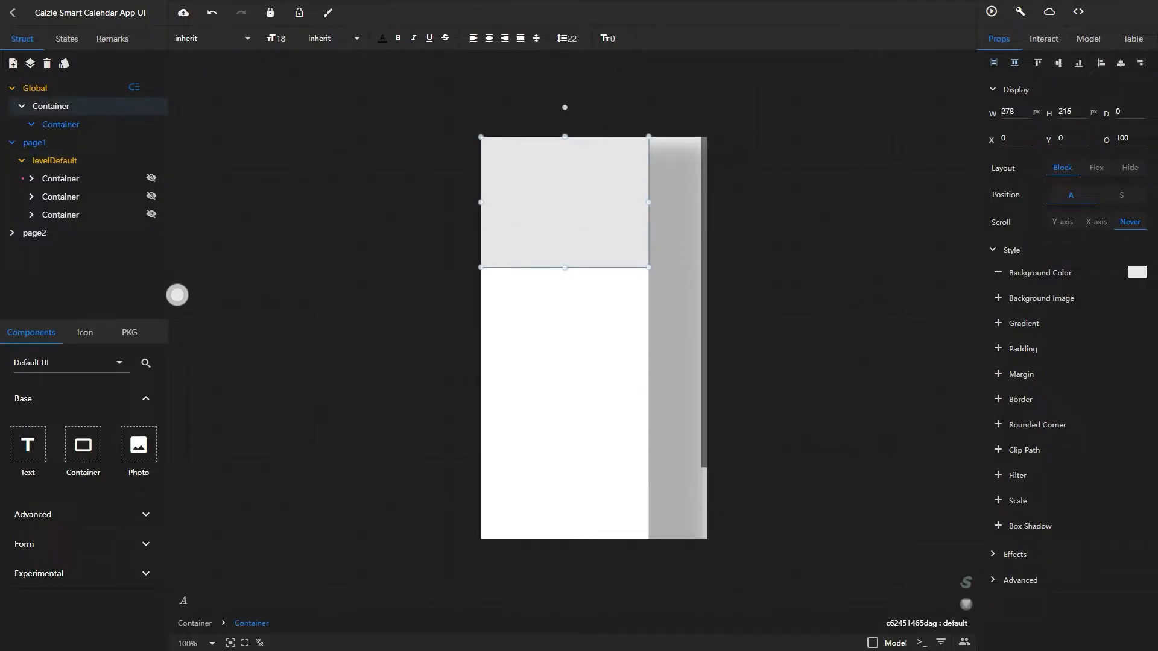
left_click(998, 272)
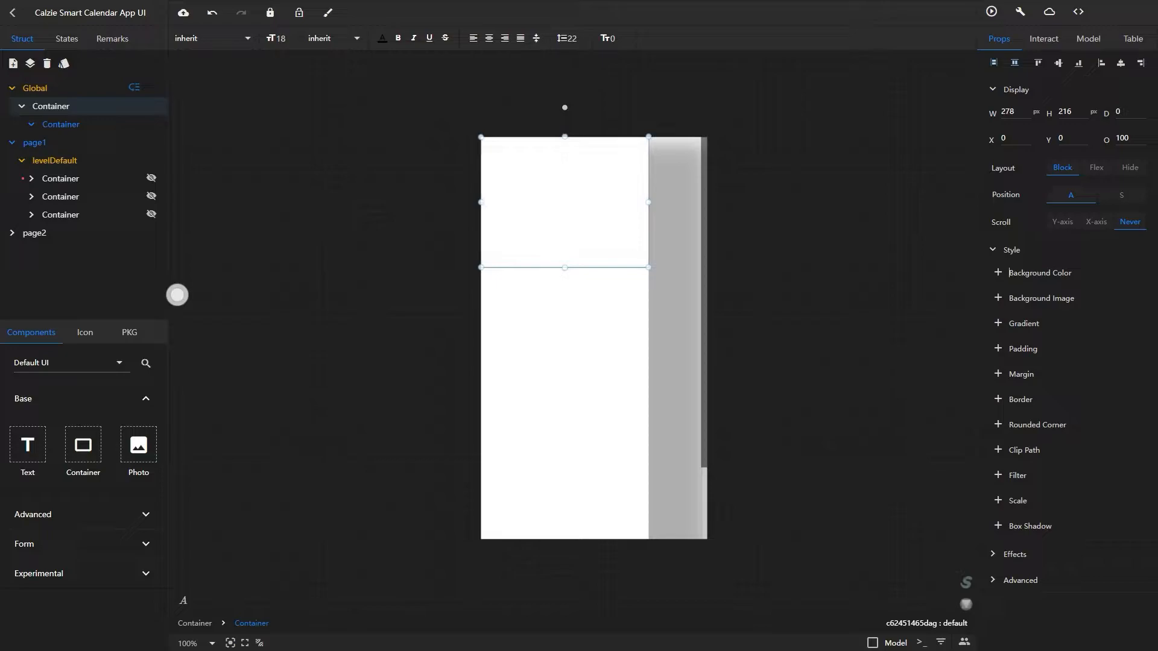
Add a text element reading Calzie to the header container and set its font size to 24.
left_click_drag(28, 445, 513, 200)
left_click(514, 200)
left_click(1081, 38)
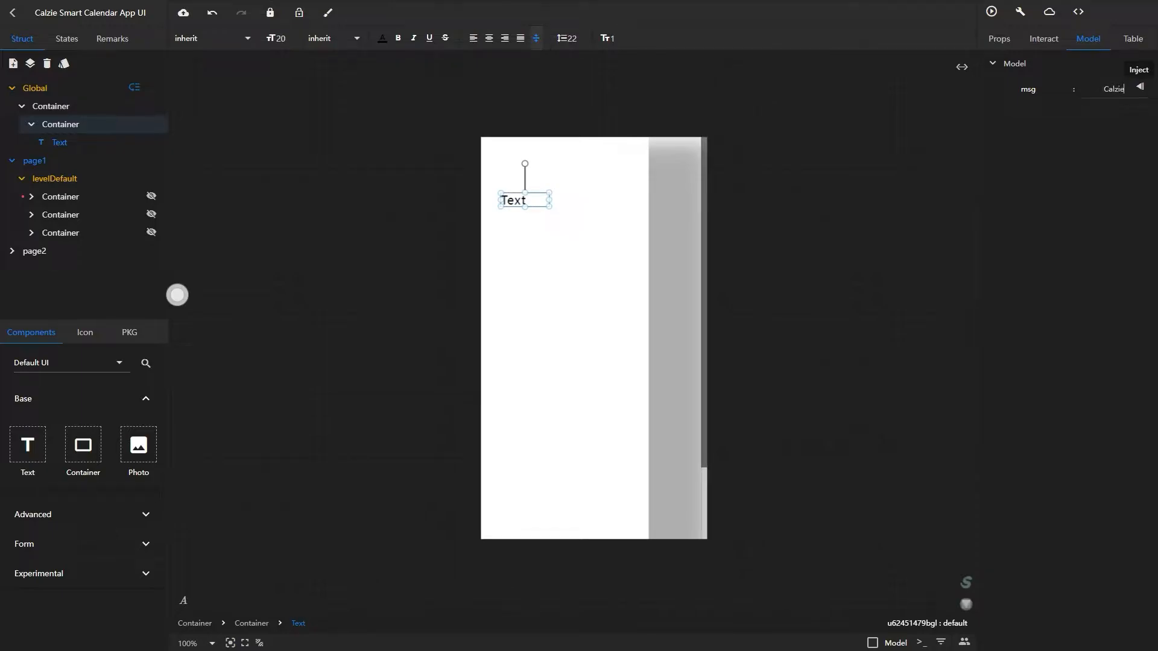
left_click(1139, 88)
type("24")
key("Return")
Format the Calzie text with vertical centring off, a slightly wider box, line height 25 and a blue-violet colour.
left_click(536, 38)
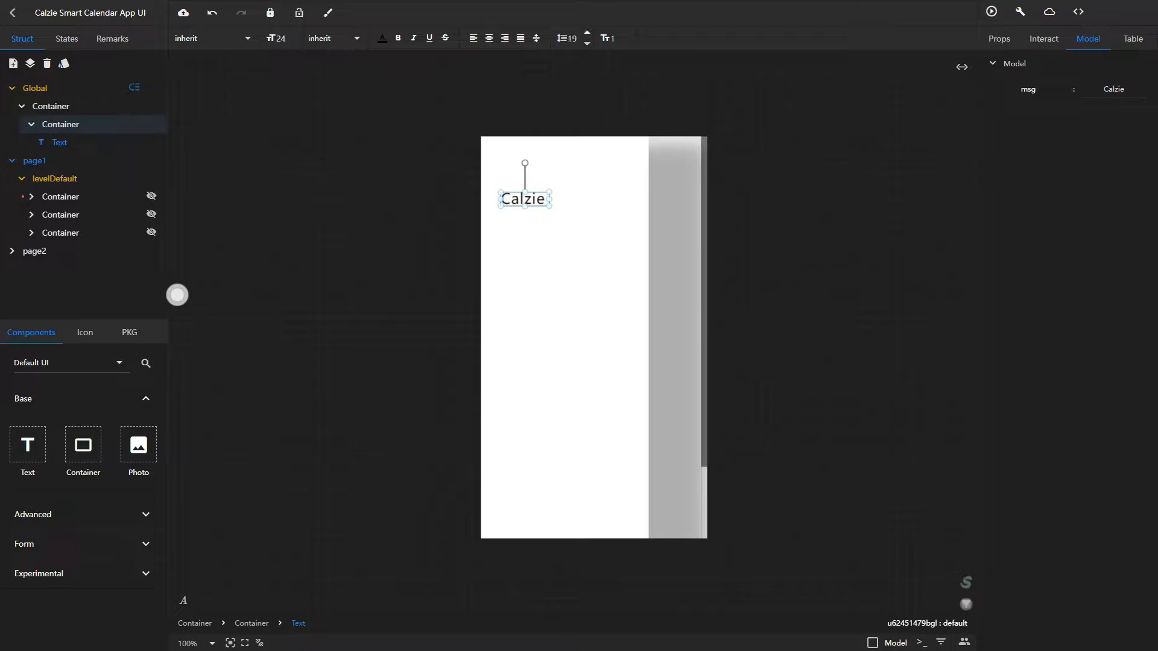
left_click_drag(549, 200, 555, 200)
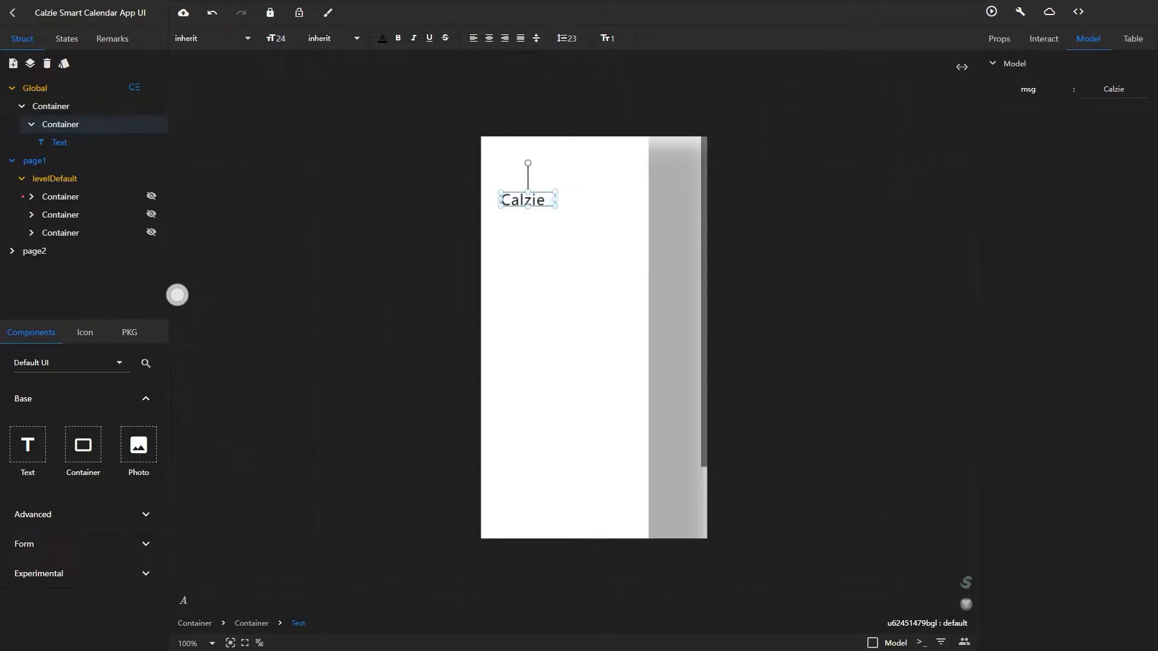
left_click(382, 38)
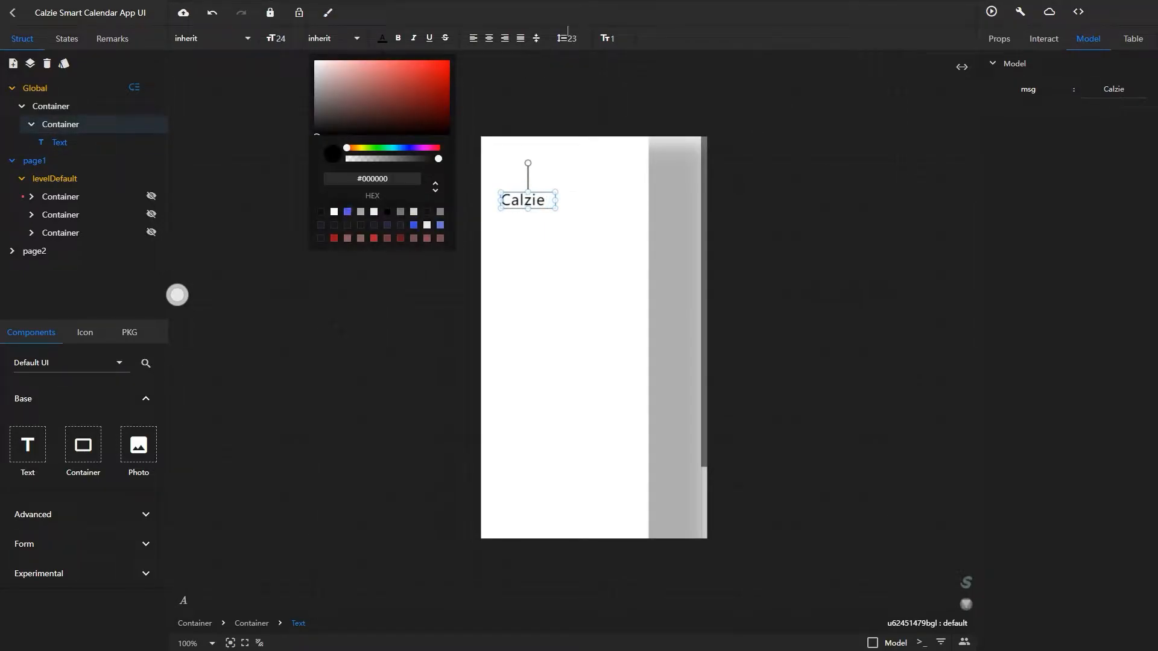
left_click(347, 212)
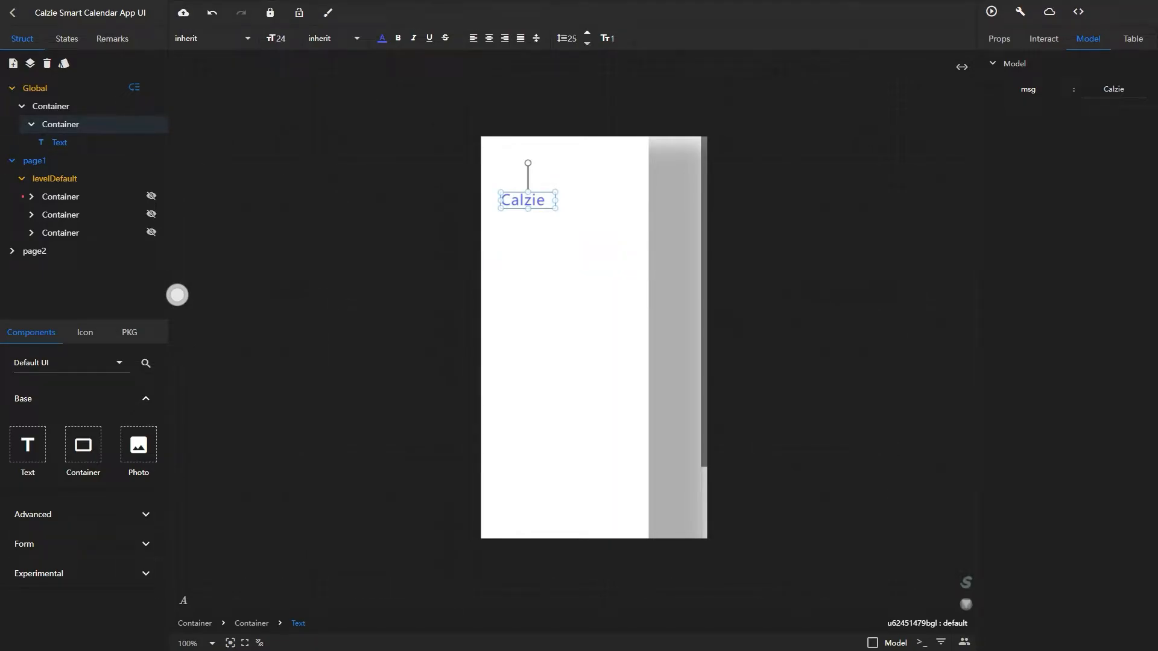
Add a second text reading Smart Calendar App below Calzie, with font size 18 and opacity 50.
left_click(28, 444)
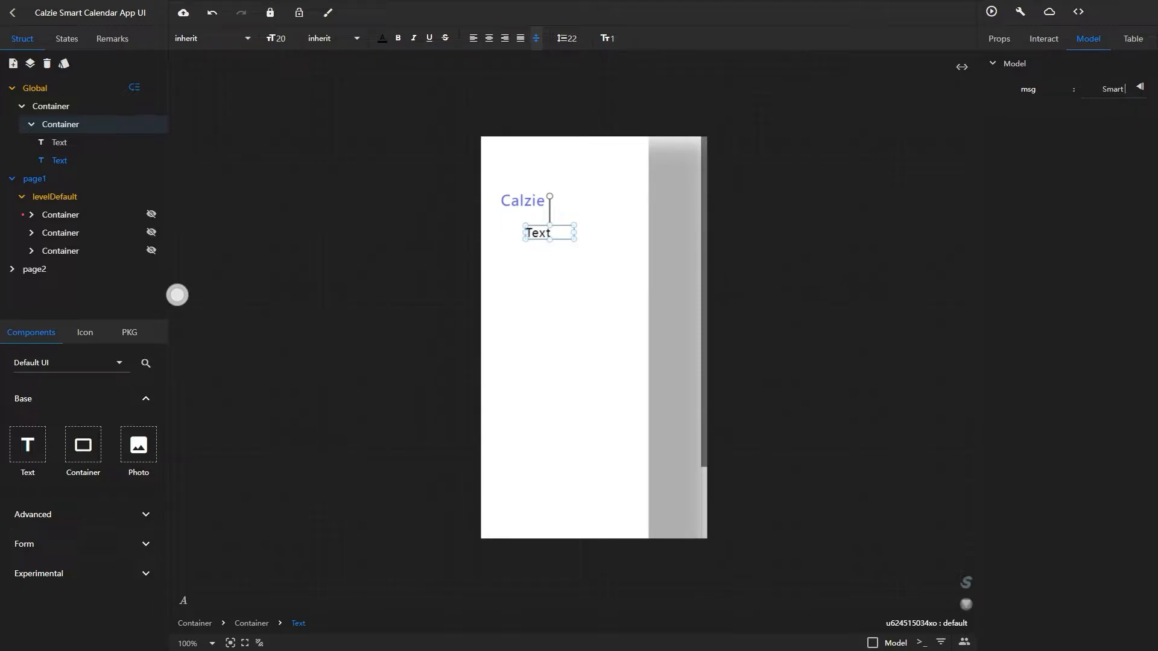
type("Smart Calendar Ap")
type("18")
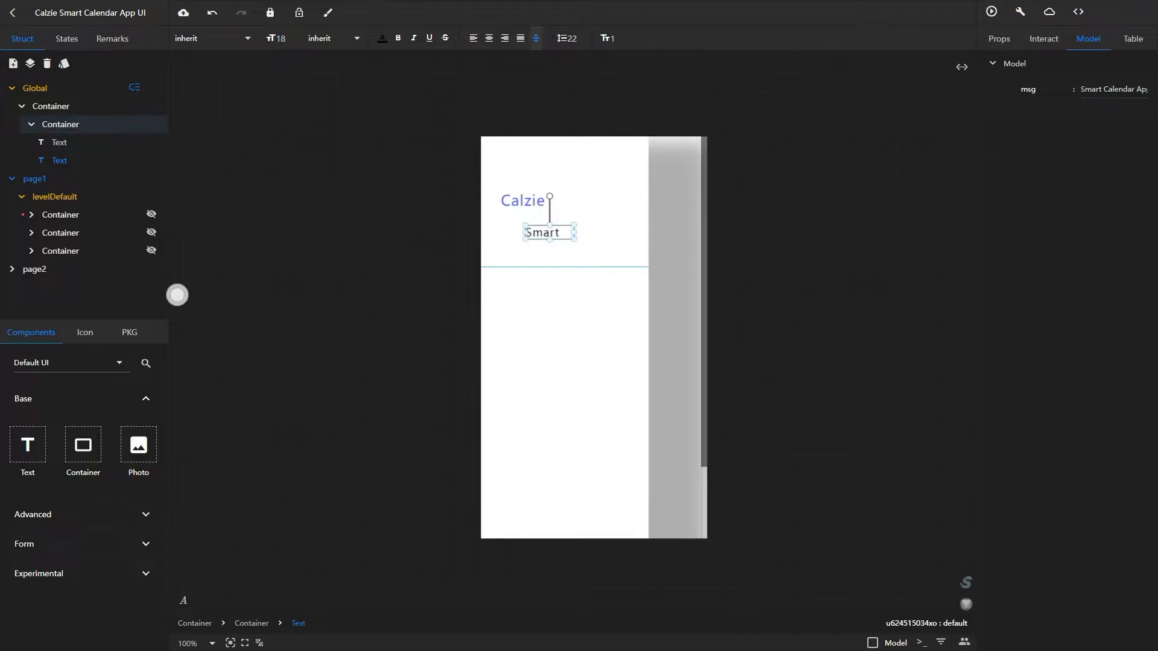
left_click_drag(638, 232, 644, 232)
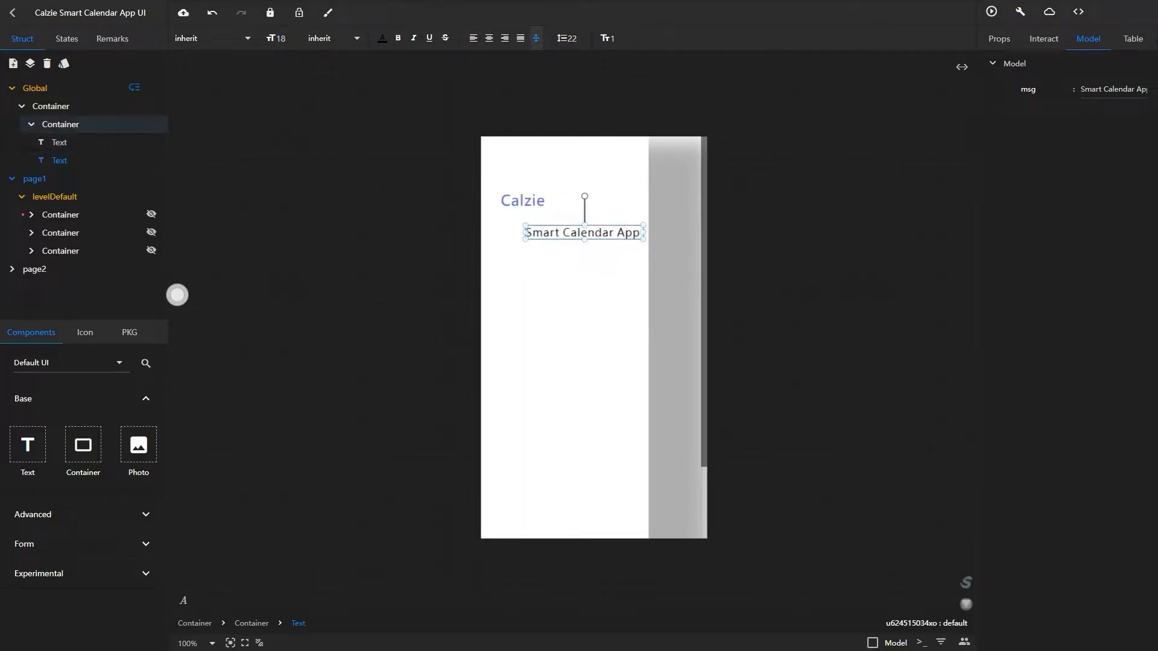
left_click(990, 39)
type("50")
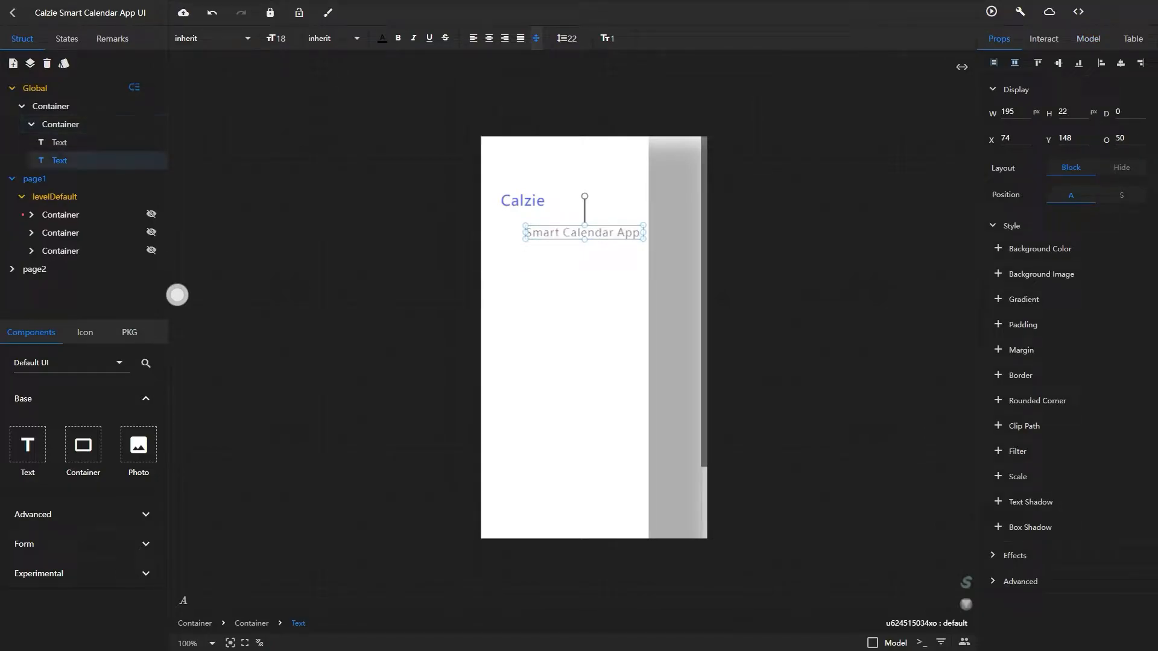
Position both header texts at X 45, one directly above the other, and shrink the header container to 178 px high.
left_click_drag(584, 233, 529, 218)
key("BackSpace")
key("BackSpace")
key("BackSpace")
key("BackSpace")
type("45")
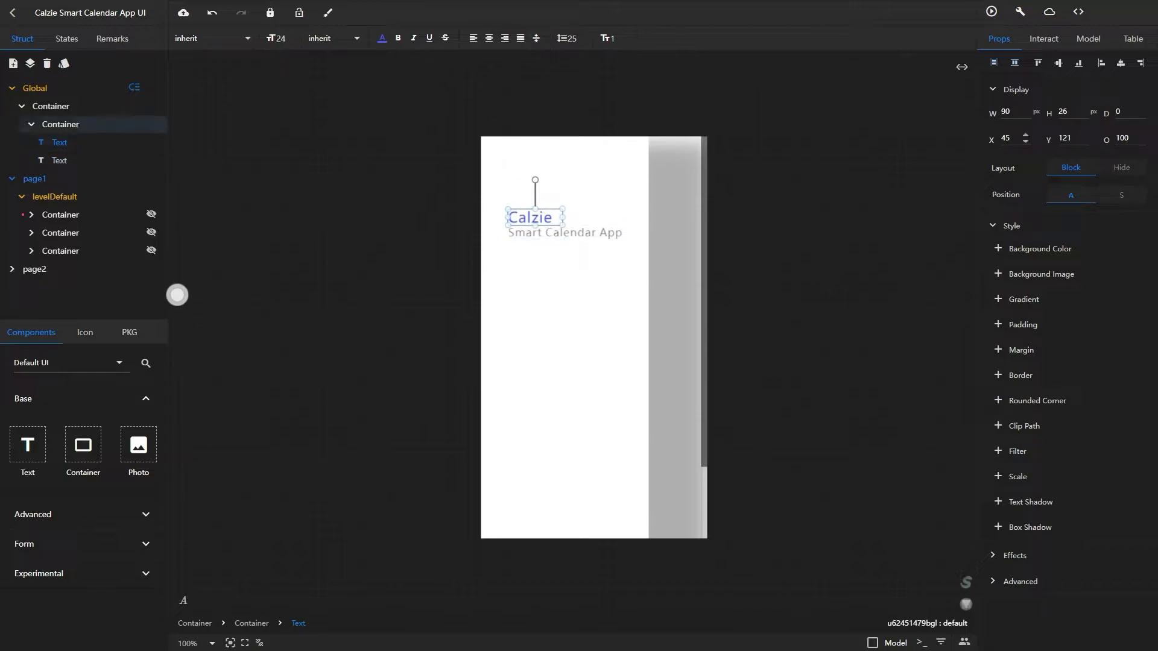
left_click(565, 255)
left_click_drag(564, 267, 565, 244)
Add a 248 × 182 px container below the header at X 29, Y 182 and remove its background colour.
left_click_drag(82, 444, 589, 292)
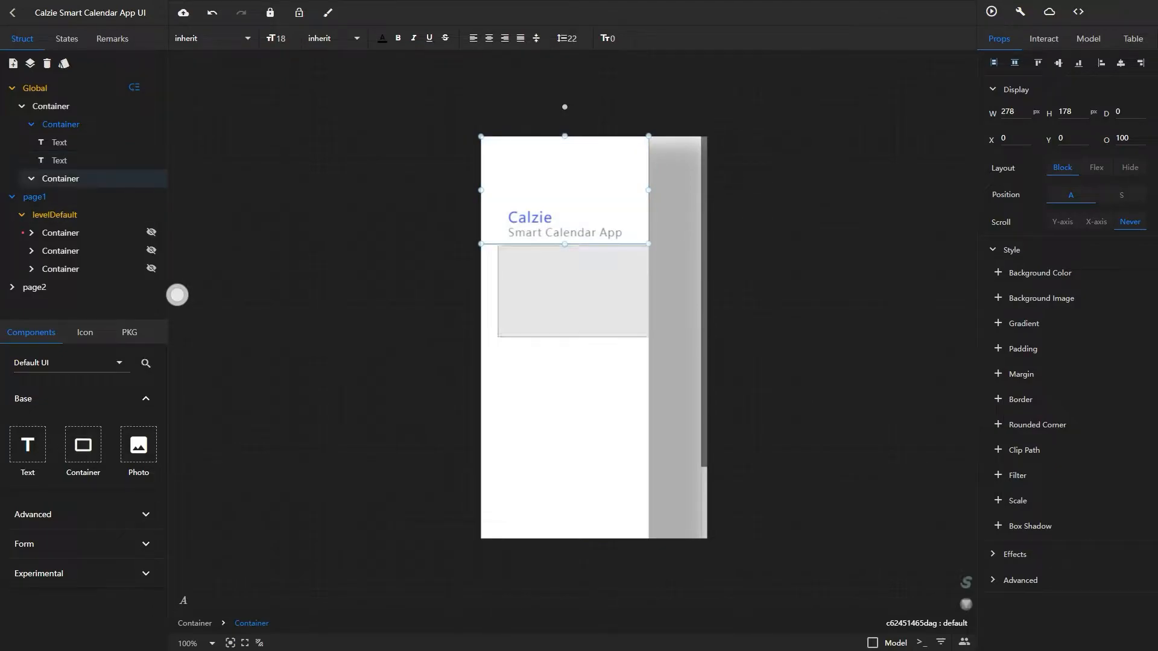
left_click_drag(679, 292, 647, 291)
mouse_move(573, 336)
left_mouse_down()
mouse_move(572, 387)
mouse_move(572, 336)
mouse_move(573, 355)
left_mouse_up()
left_click(50, 106)
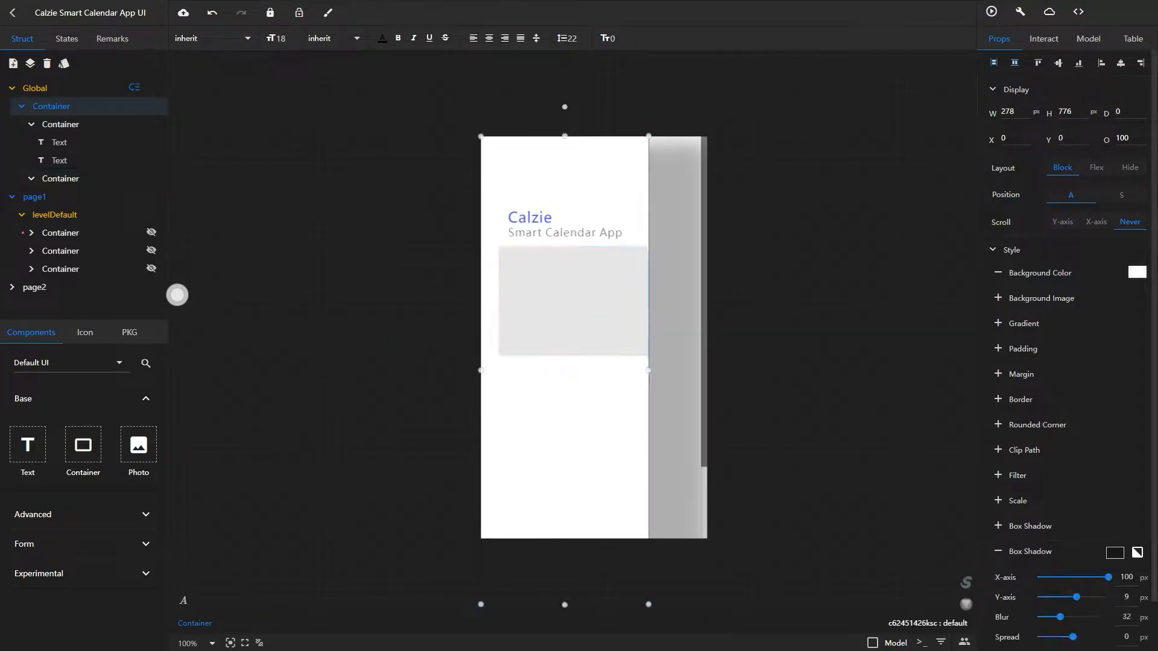
left_click(60, 178)
left_click(998, 272)
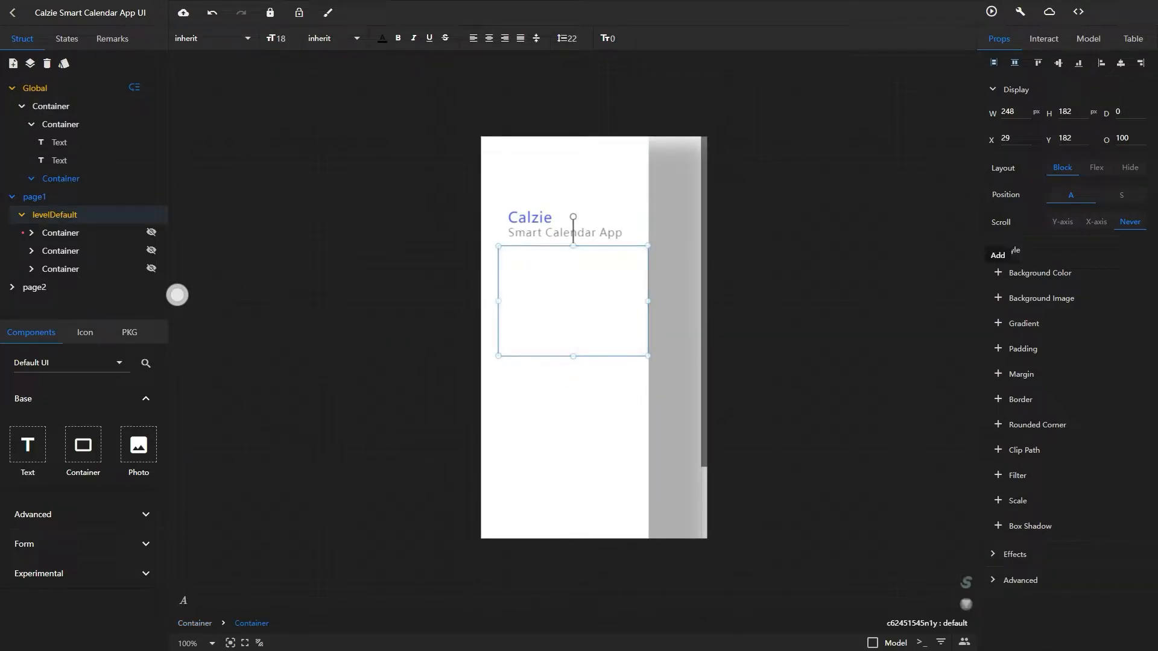
Nest a 247 × 47 px row container without background colour in the lower container at X 0, Y 10.
left_click(573, 404)
left_click(573, 308)
left_click_drag(80, 445, 434, 329)
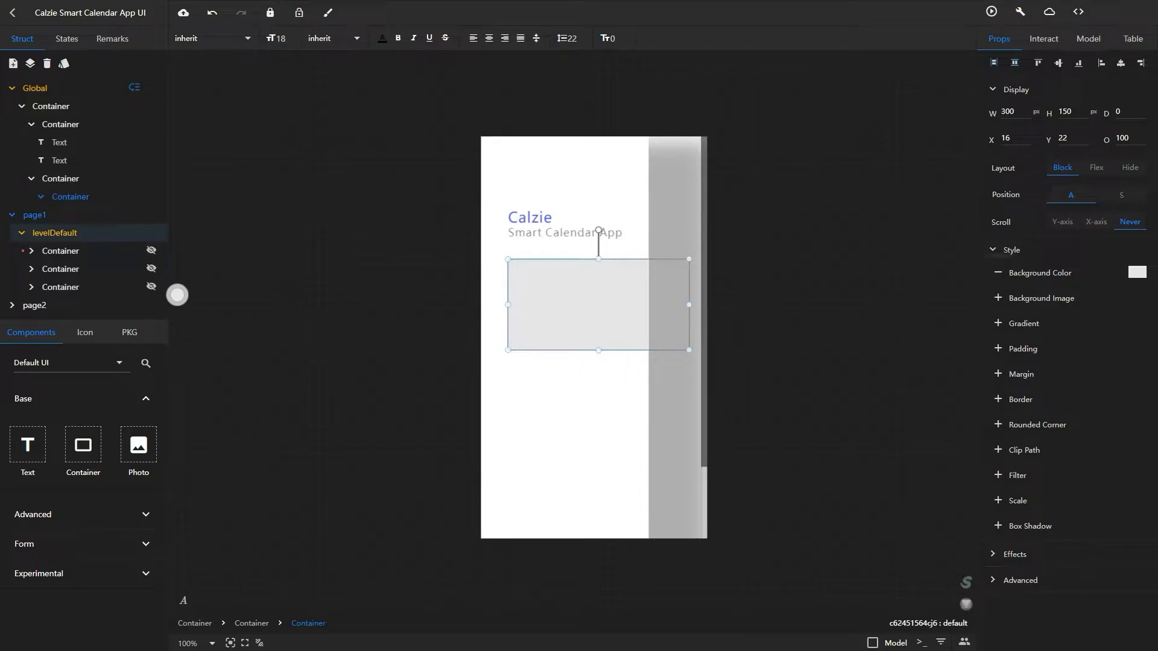
left_click_drag(598, 350, 587, 281)
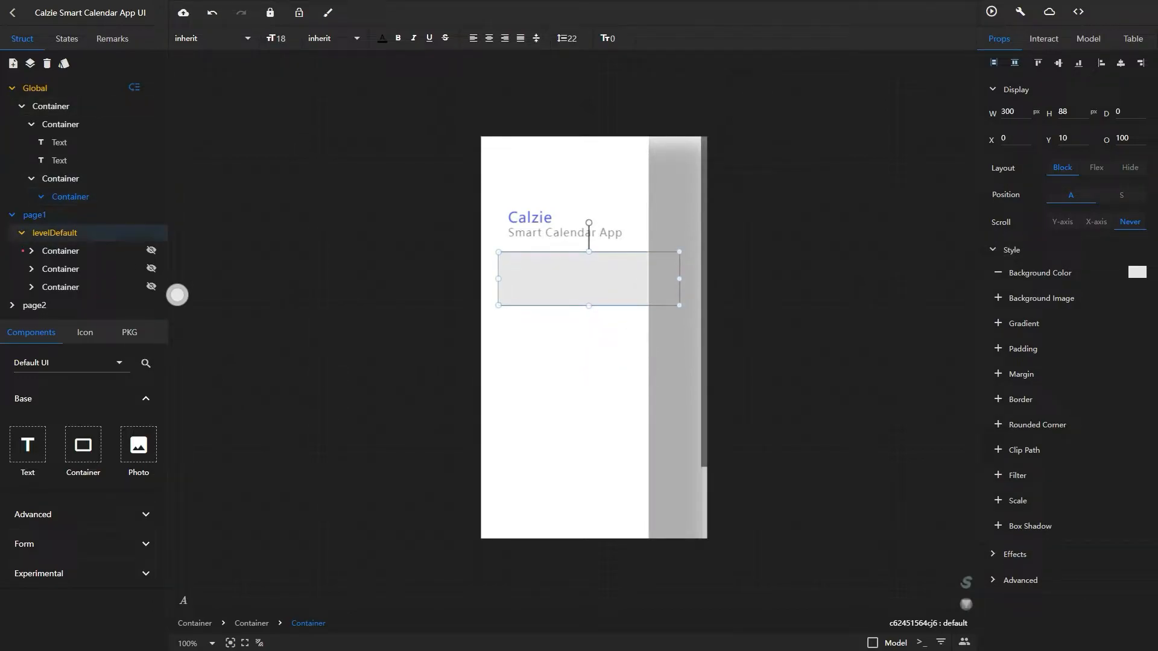
left_click_drag(679, 279, 648, 279)
left_click_drag(572, 305, 573, 281)
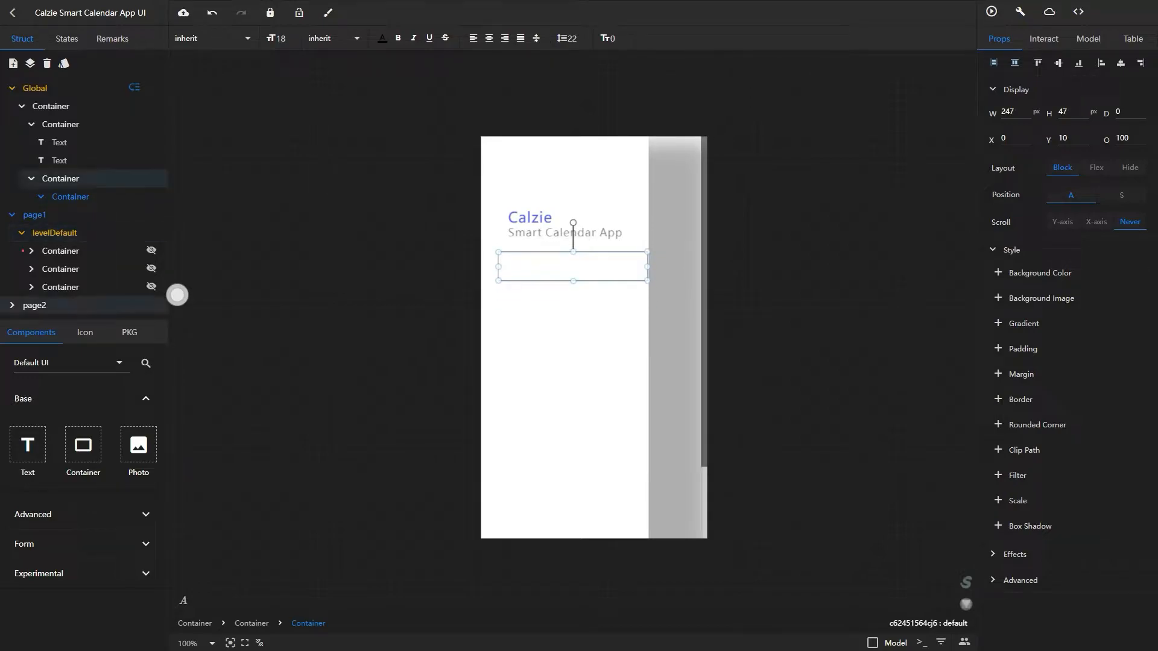
Place the 3D rotation icon in the row container at 42 × 42 px and align it to the row's left edge.
left_click(78, 332)
left_click_drag(22, 436, 537, 279)
left_click(533, 274)
left_click(524, 265)
left_click(525, 264)
left_click(527, 269)
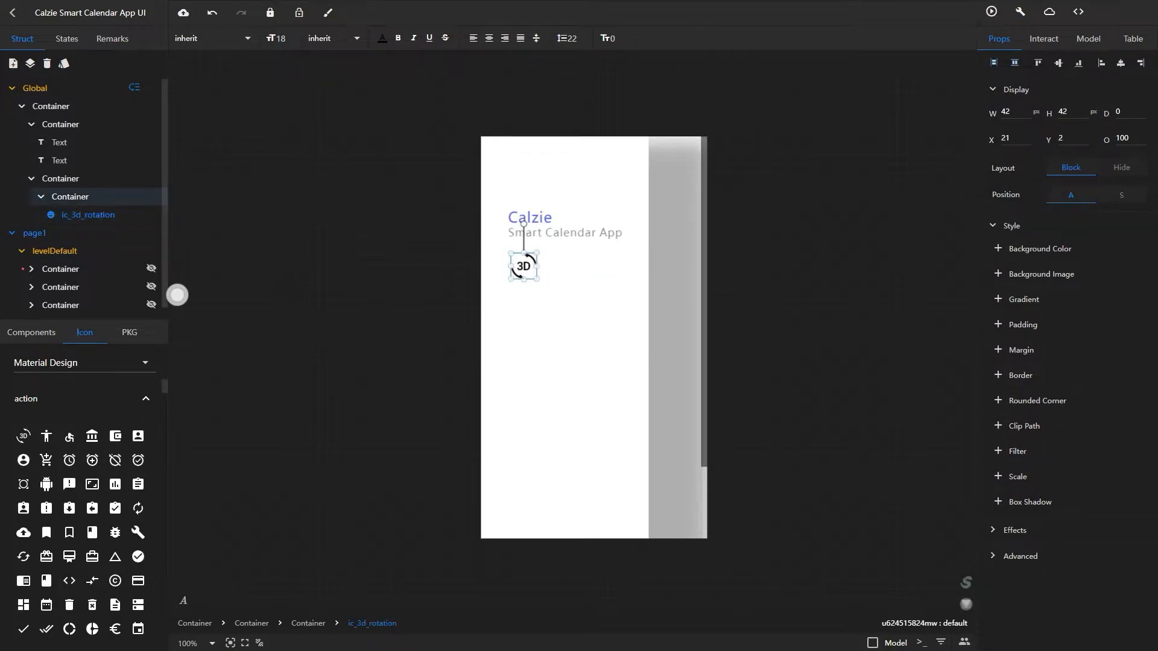
left_click(1101, 63)
Add a placeholder text about 145 px wide beside the icon in the row, at X 62, Y 13.
left_click(32, 333)
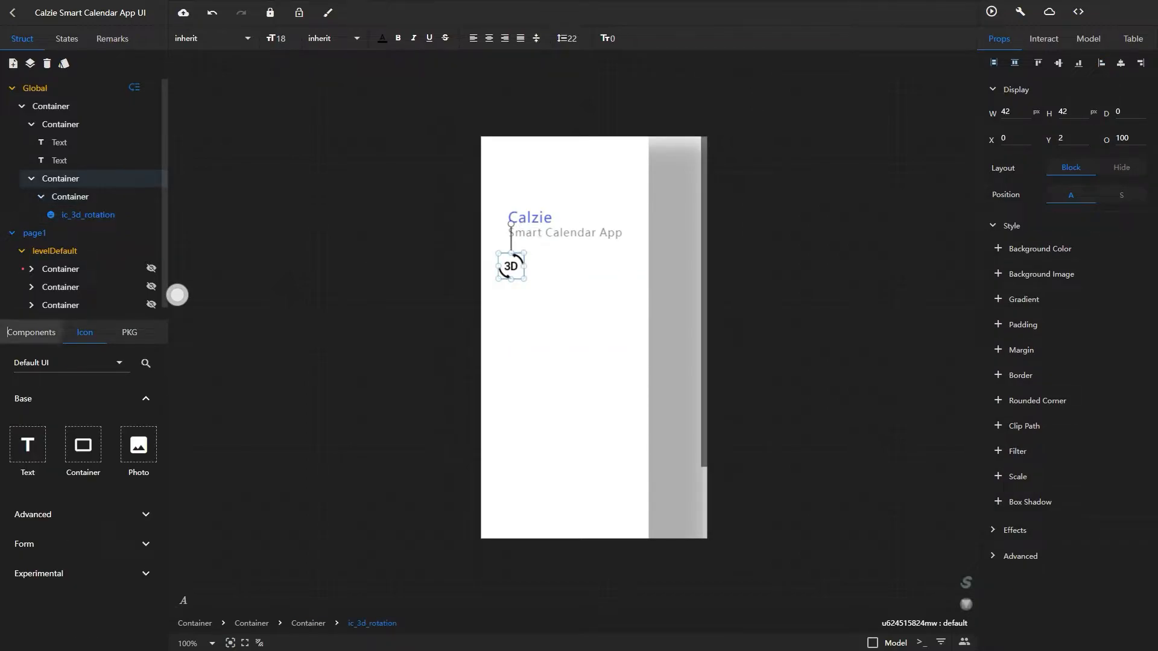
left_click_drag(27, 445, 574, 269)
key("Return")
left_click_drag(579, 269, 563, 267)
left_click_drag(593, 266, 624, 266)
left_click_drag(545, 266, 535, 266)
key("Down")
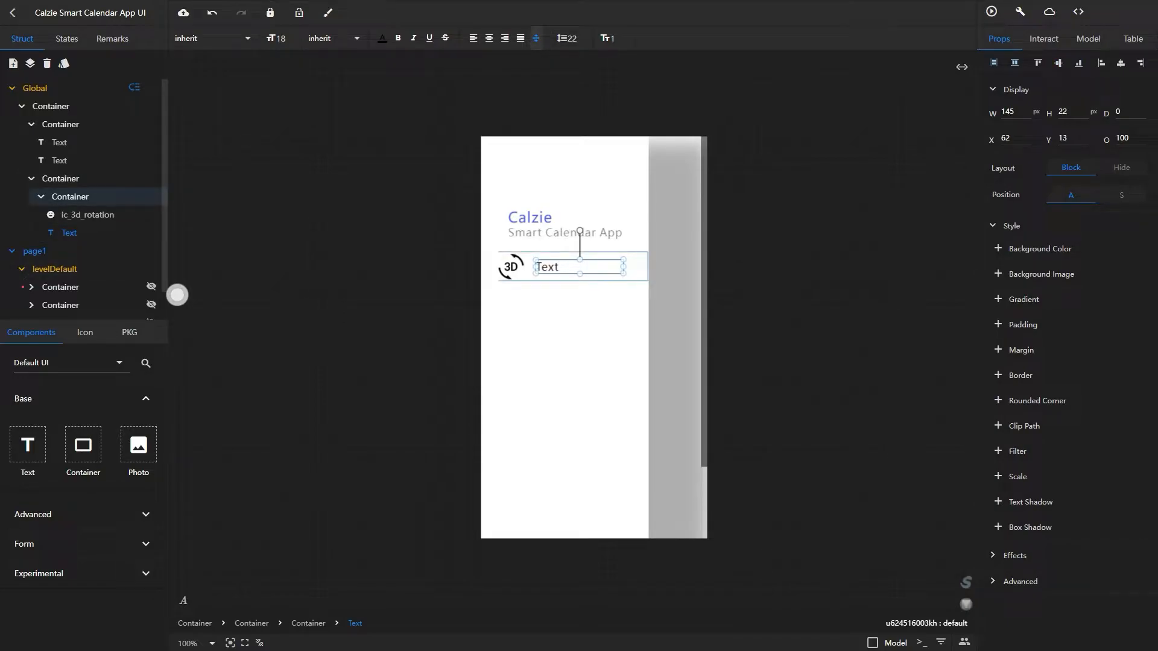
Show the row container's data model and add a normal value named copy to it.
left_click(70, 196)
left_click(872, 642)
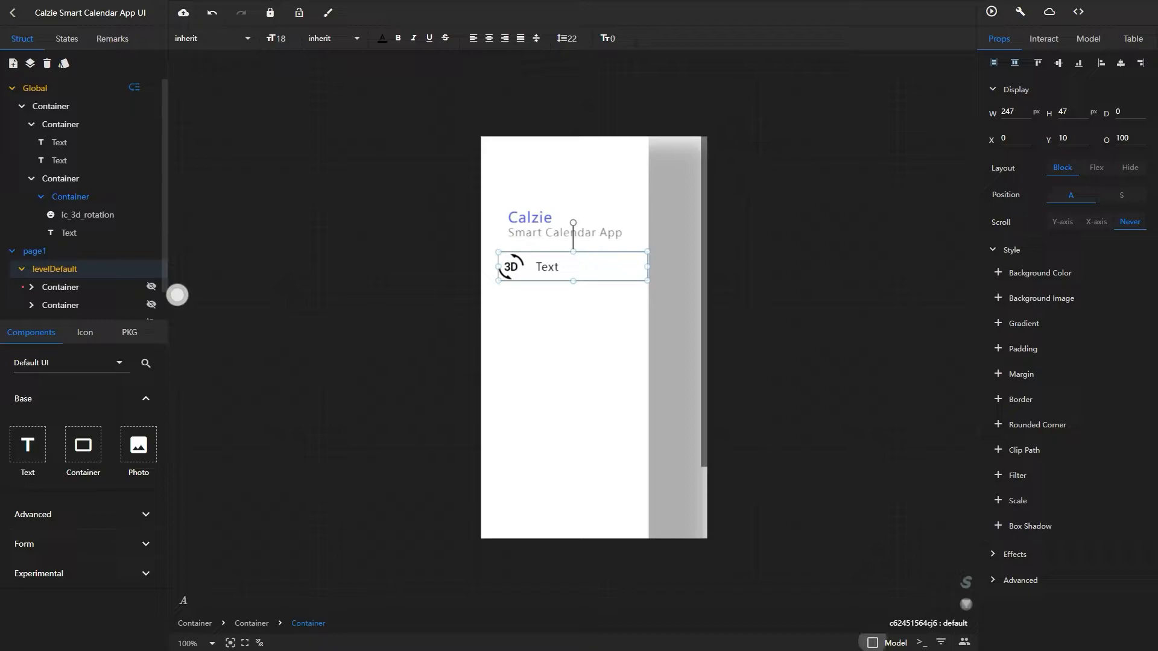
left_click(843, 199)
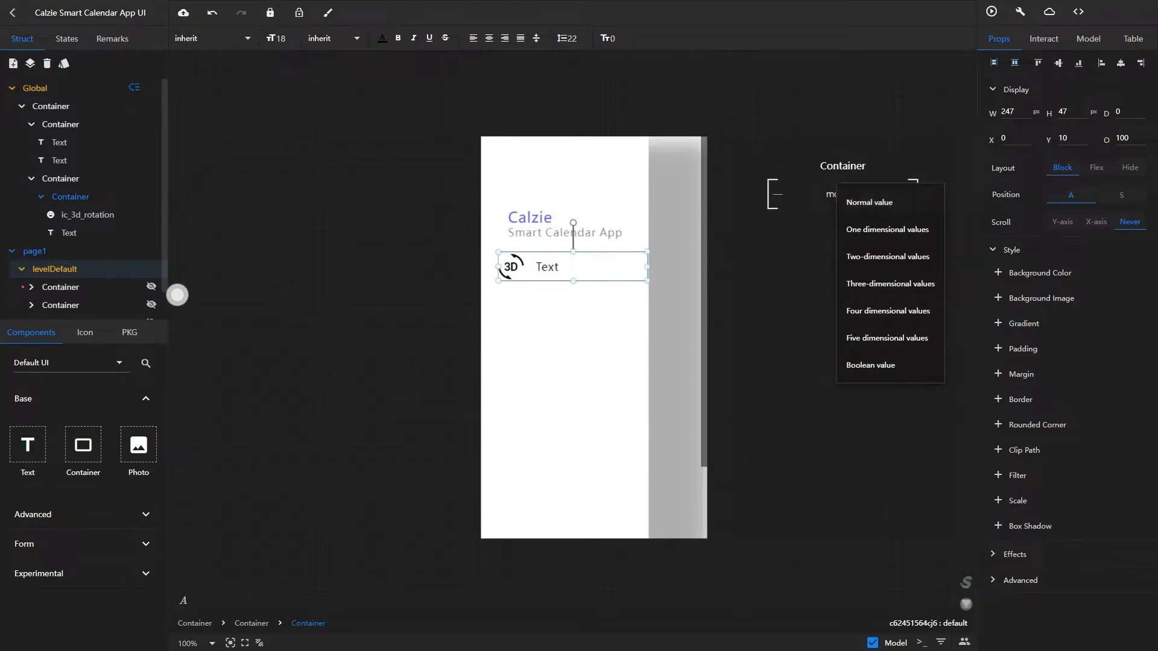
left_click(871, 198)
left_click(1079, 38)
left_click(1028, 88)
type("c")
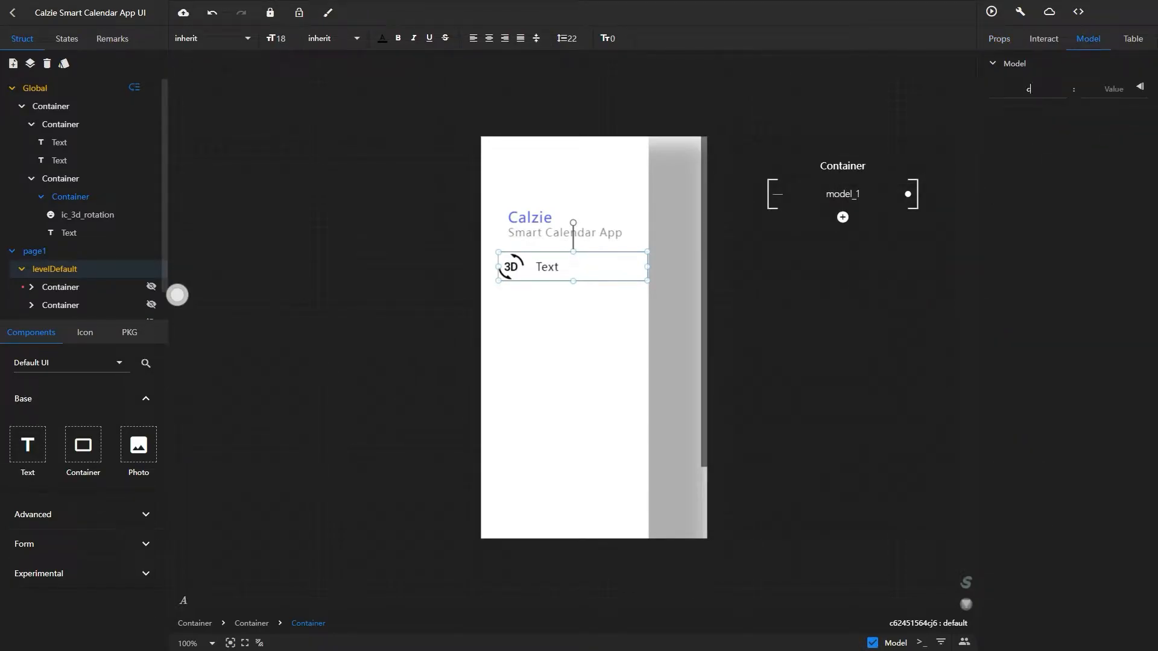
type("opy")
key("Return")
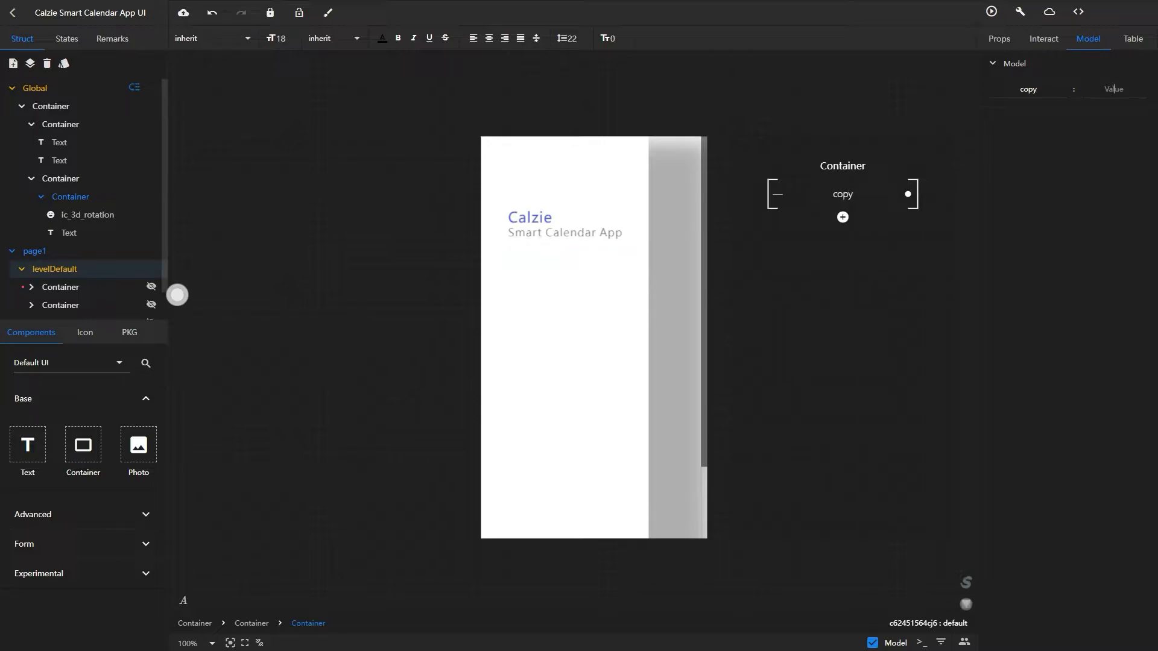
Enter a value for the row container's copy model and change the row's position mode to S.
key("Return")
left_click(999, 39)
left_click(1120, 194)
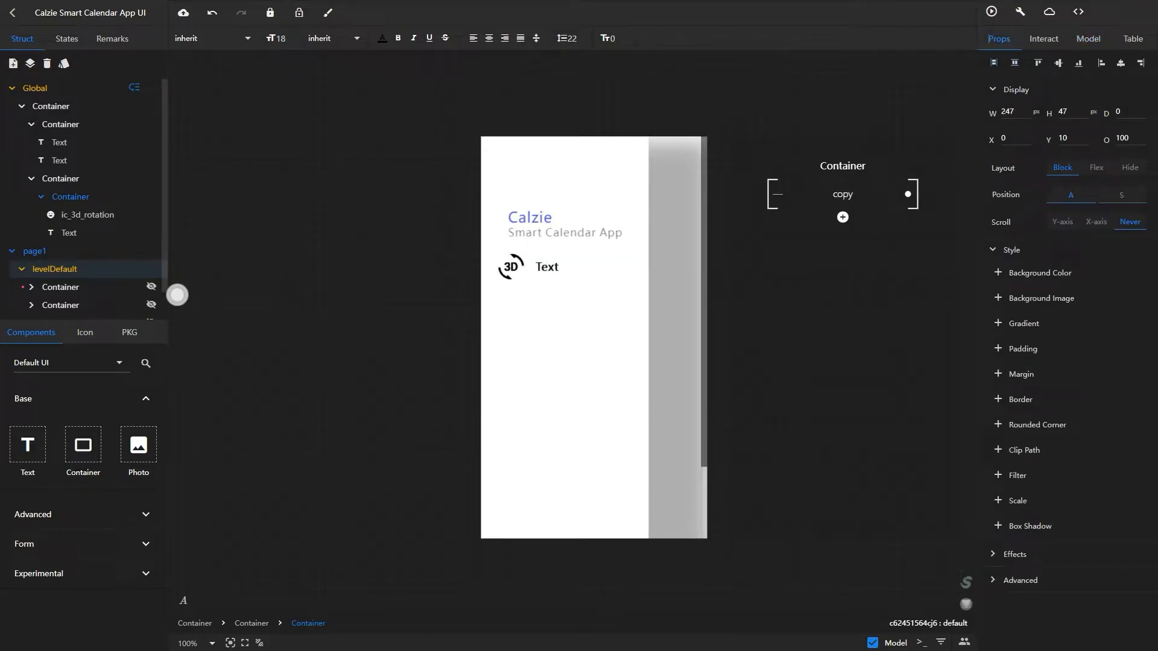
left_click(572, 345)
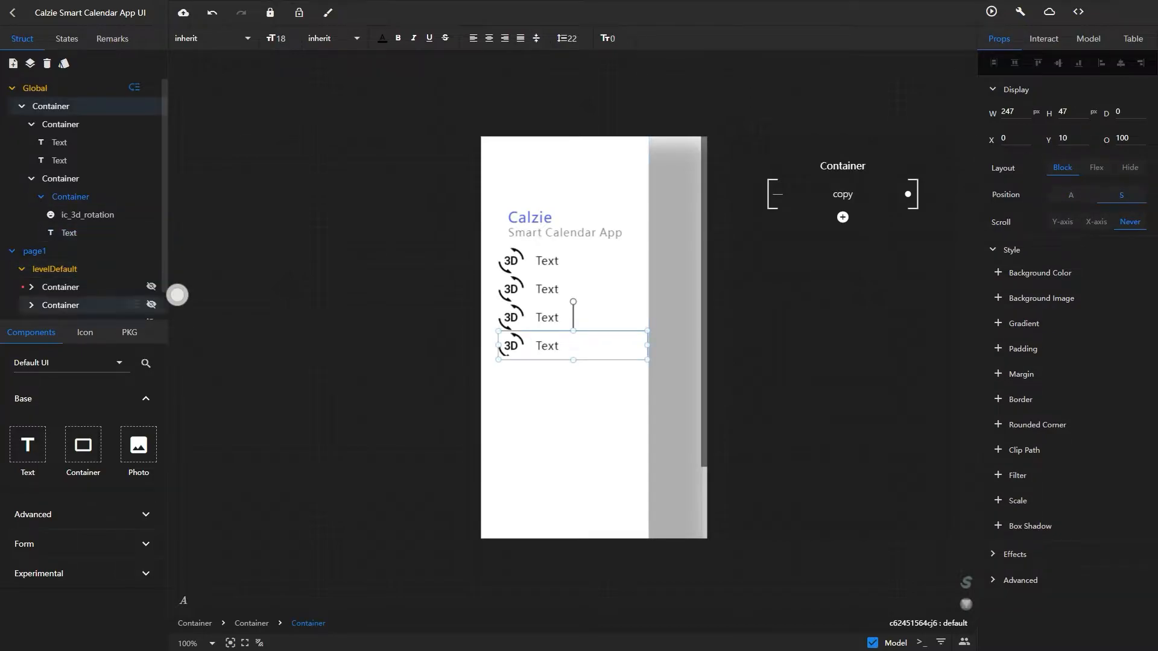
Set the height of the container holding the menu rows to 264 px.
left_click(61, 178)
left_click(1067, 111)
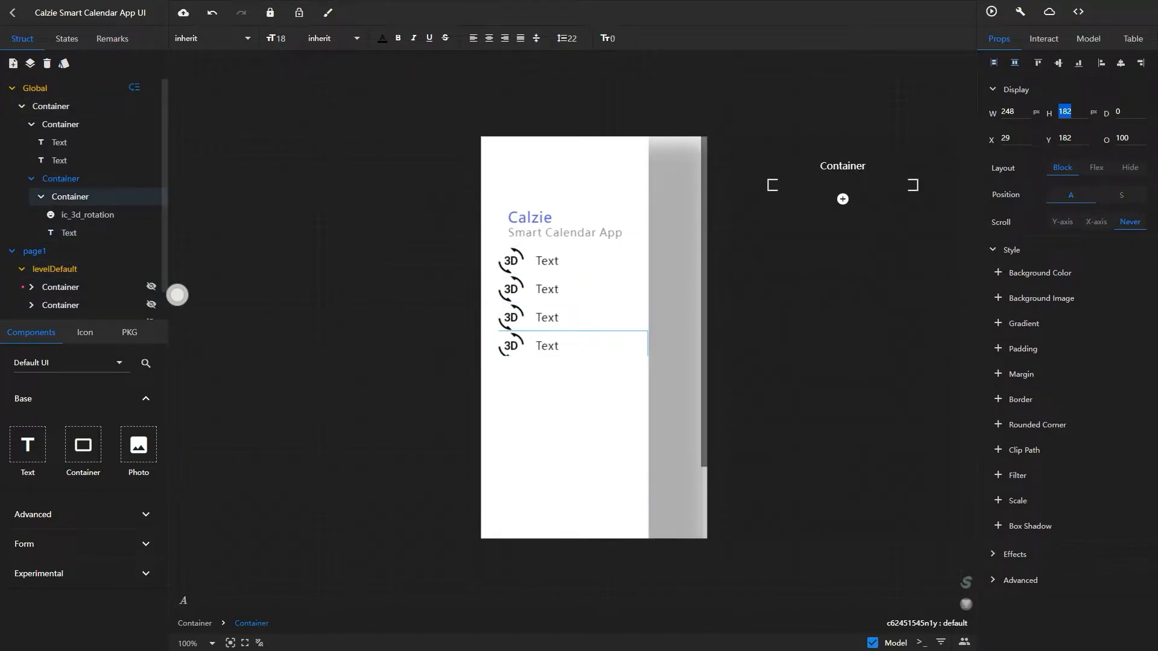
key("Return")
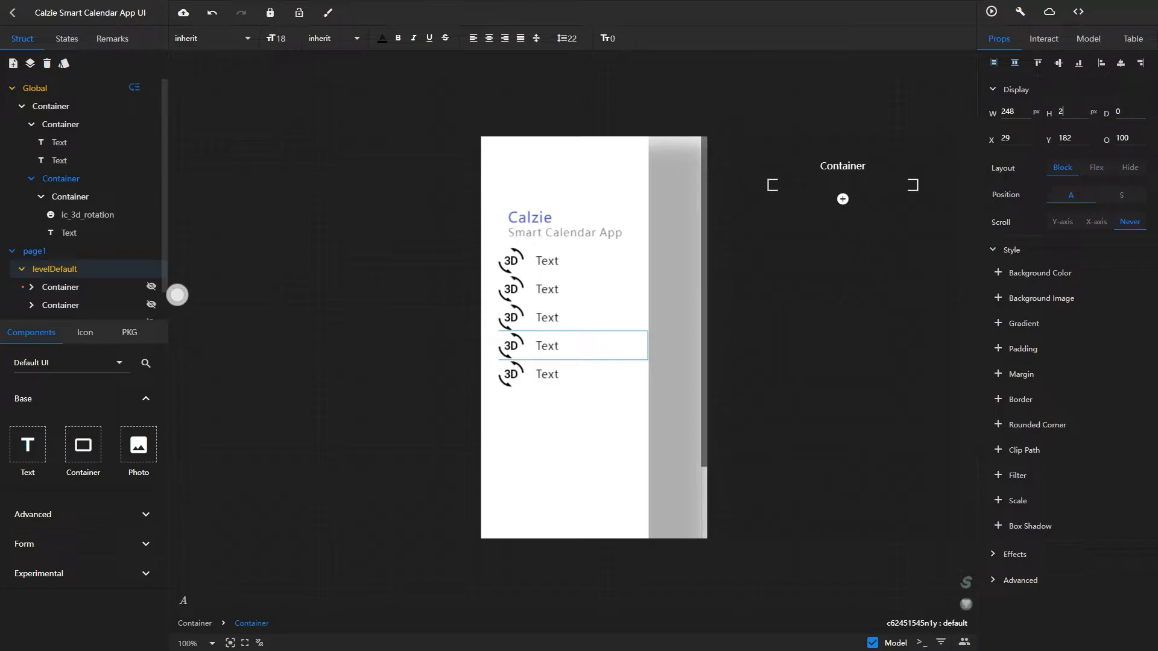
left_click(1121, 195)
left_click(1096, 167)
left_click(1063, 167)
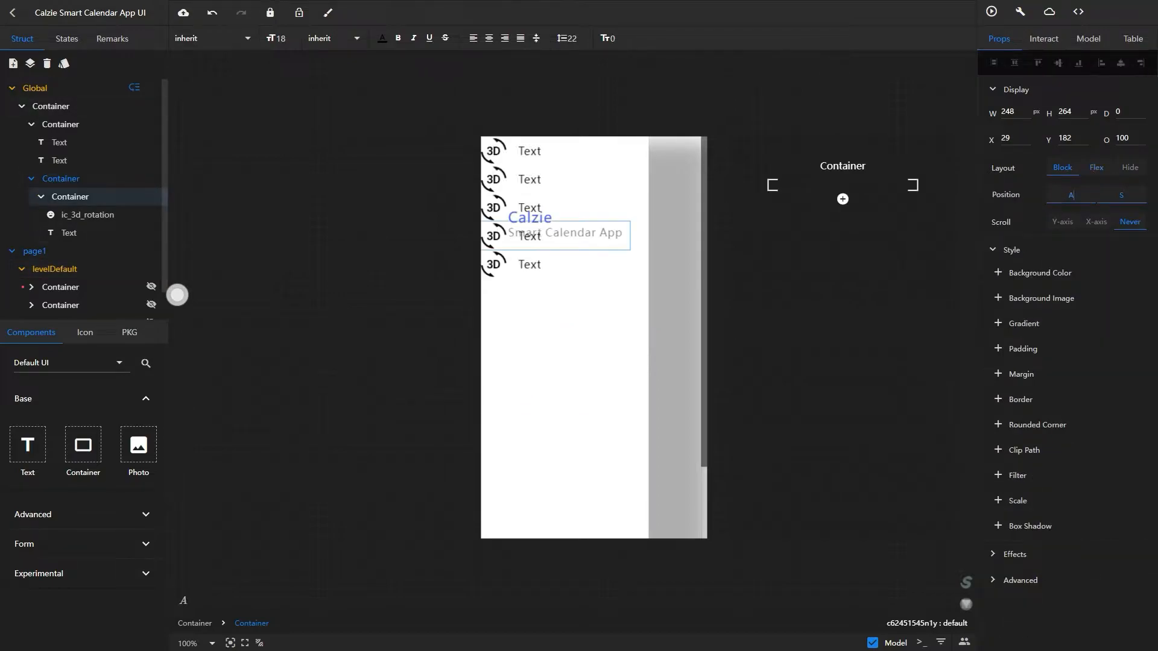
left_click(1071, 194)
Switch the menu rows' parent container to Flex layout with Flex-wrap set to YES.
left_click(1096, 168)
left_click(1121, 248)
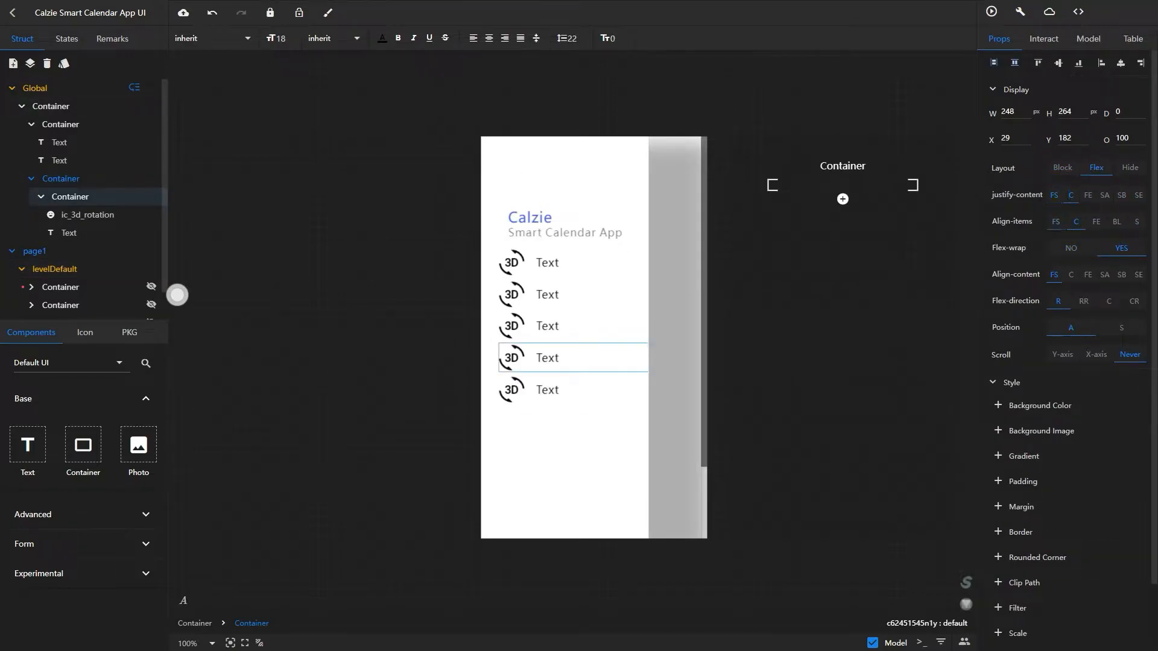
Align the menu row's text label to the vertical middle of its row container.
left_click(87, 216)
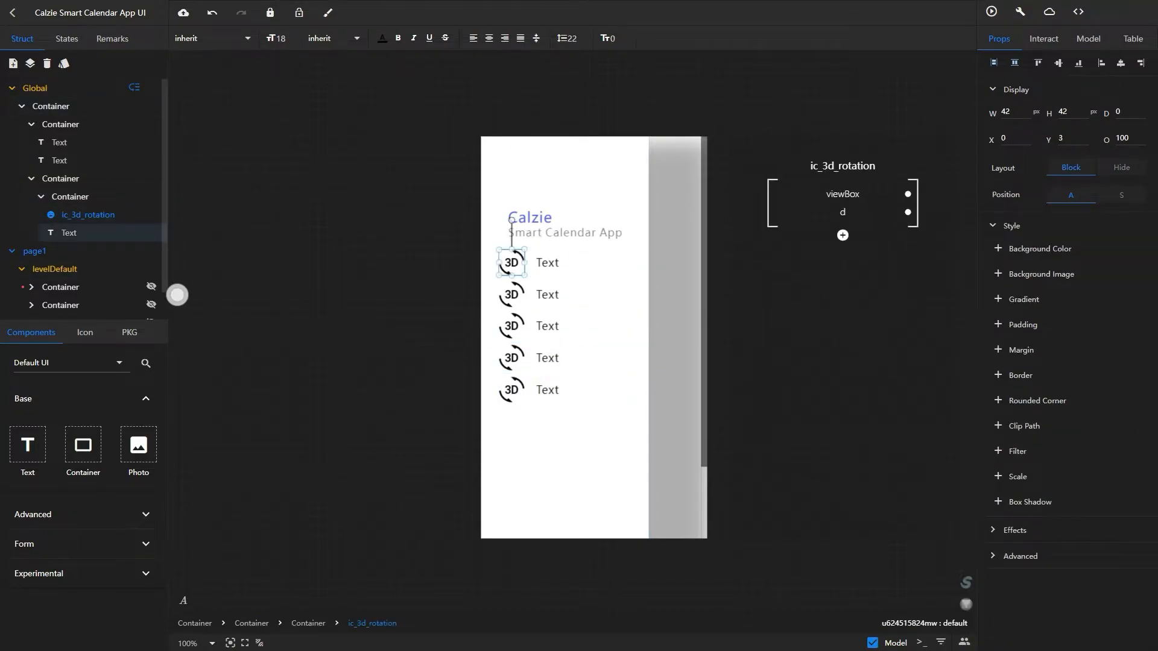
left_click(69, 233)
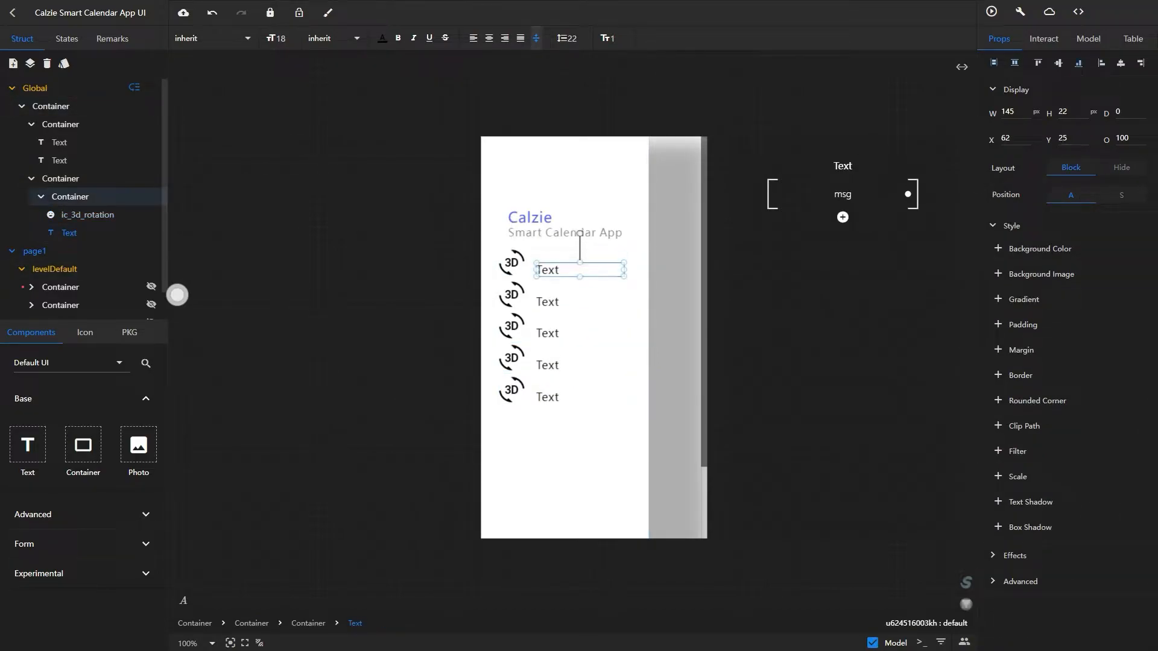
left_click(1058, 62)
left_click(633, 392)
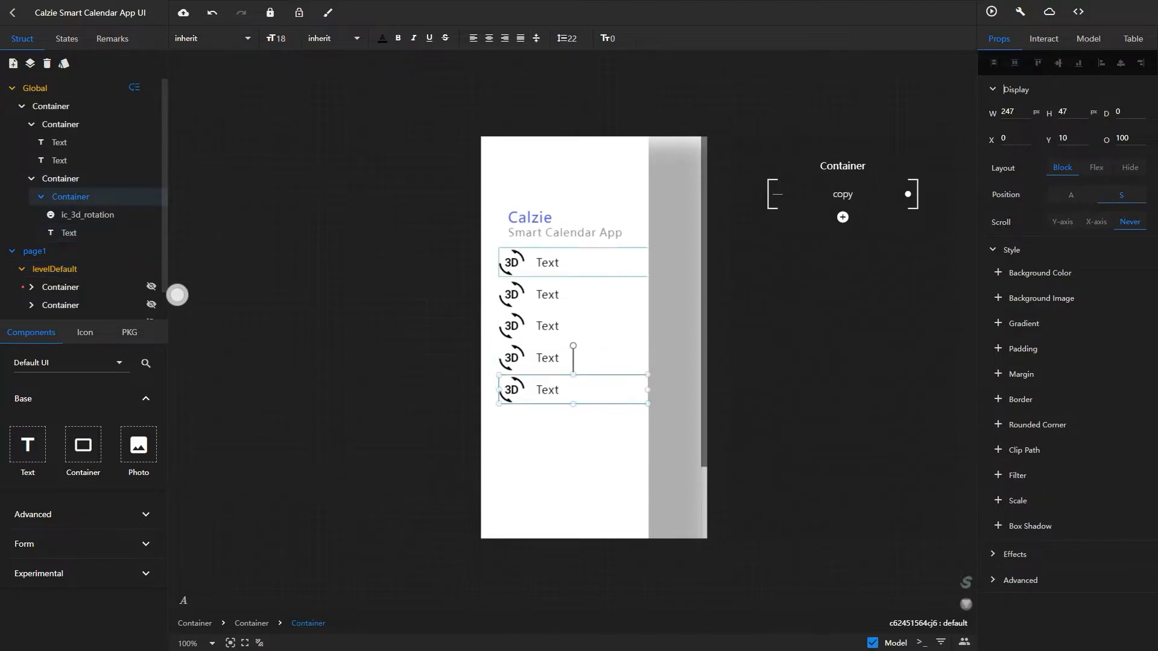
Add a one-dimensional values model to the row's text label and extend it to five entries.
left_click(561, 263)
left_click(1088, 39)
left_click(842, 218)
left_click(887, 248)
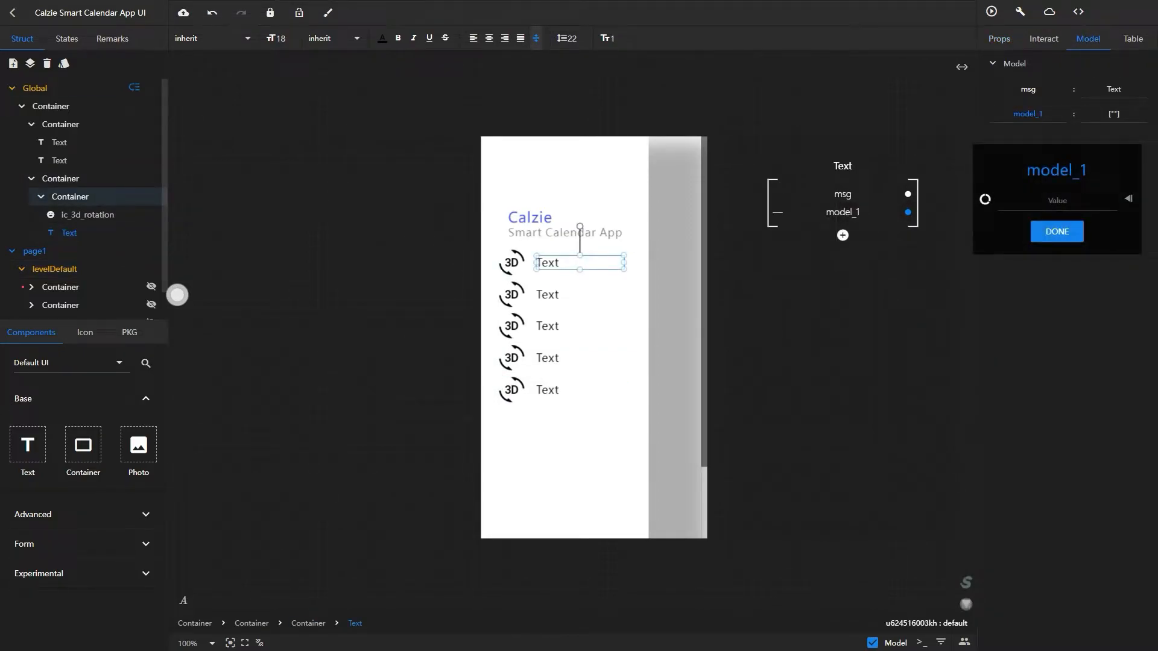
key("Return")
key("Return")
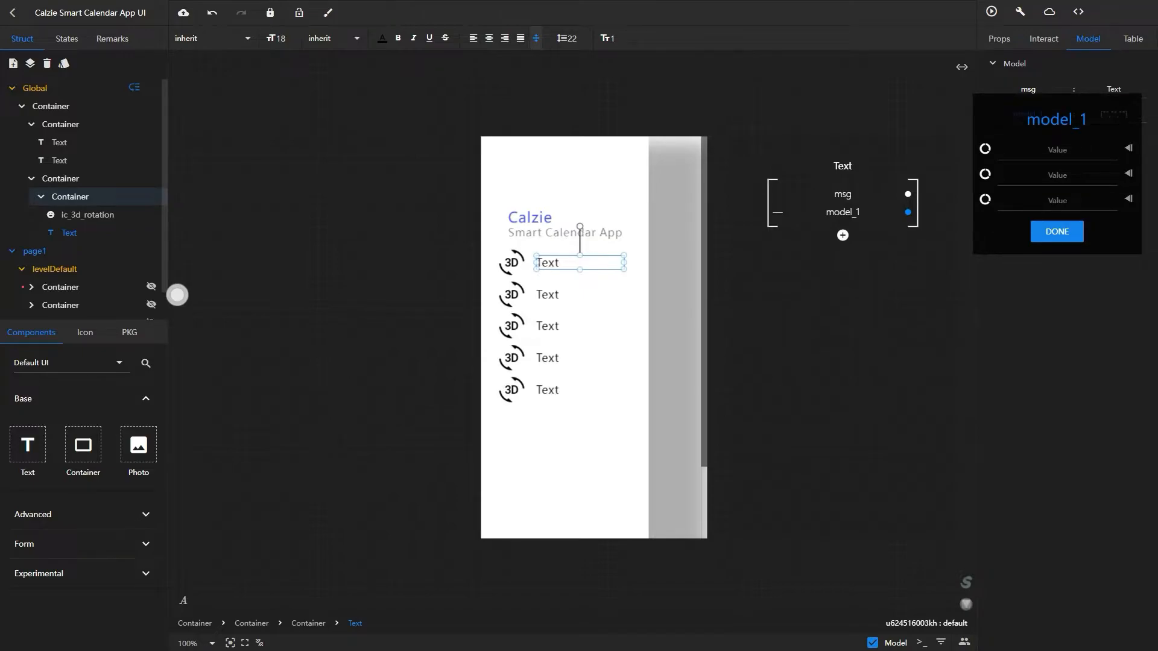
key("Return")
key("Return")
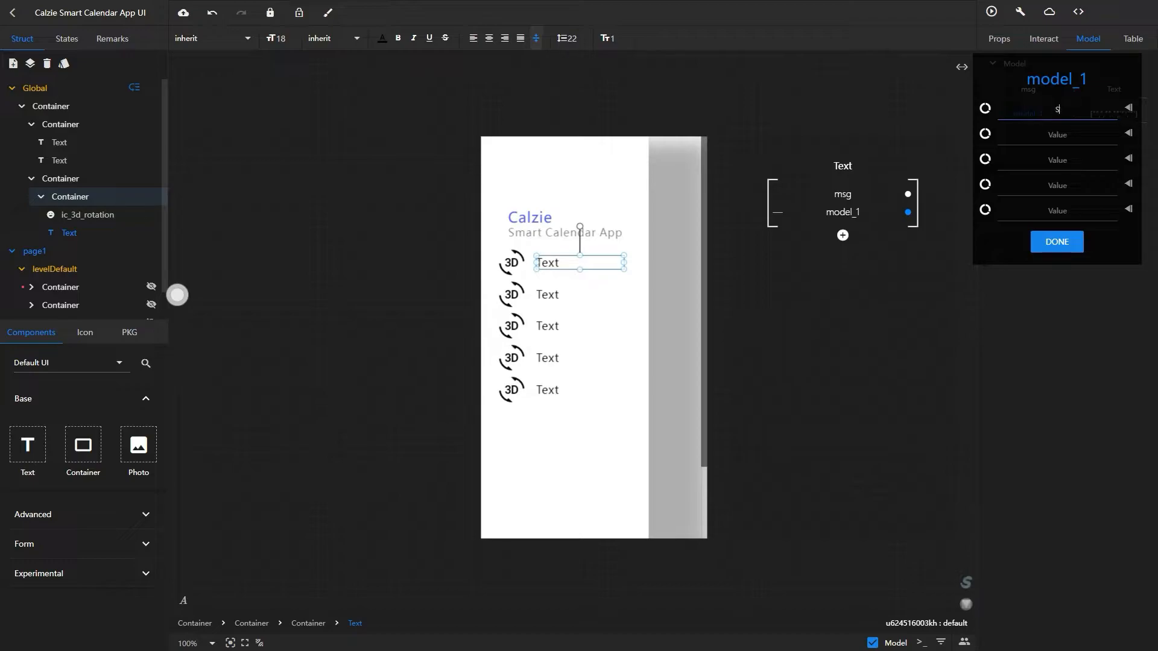
Fill the text label's five model values with Schedule, Day, Week, Month and Search.
key("BackSpace")
key("BackSpace")
key("BackSpace")
key("BackSpace")
type("ule")
key("Tab")
key("Tab")
key("Tab")
type("Month")
key("Tab")
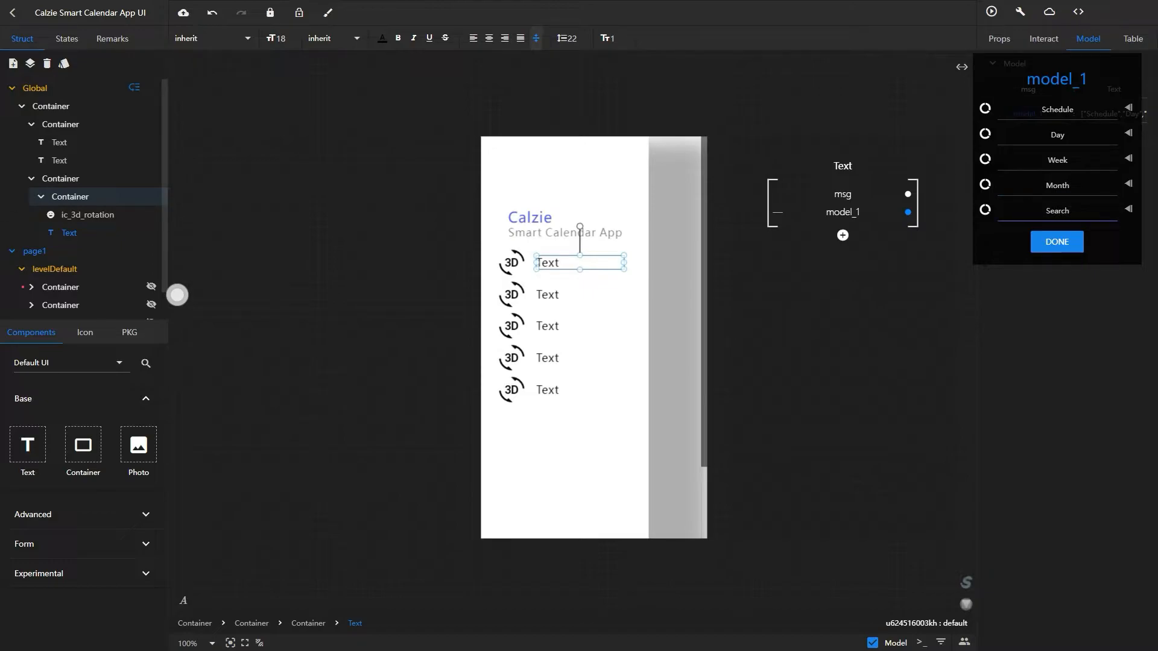
left_click(1057, 242)
Rename the text label's list model to msg.
double_click(1028, 113)
type("msg")
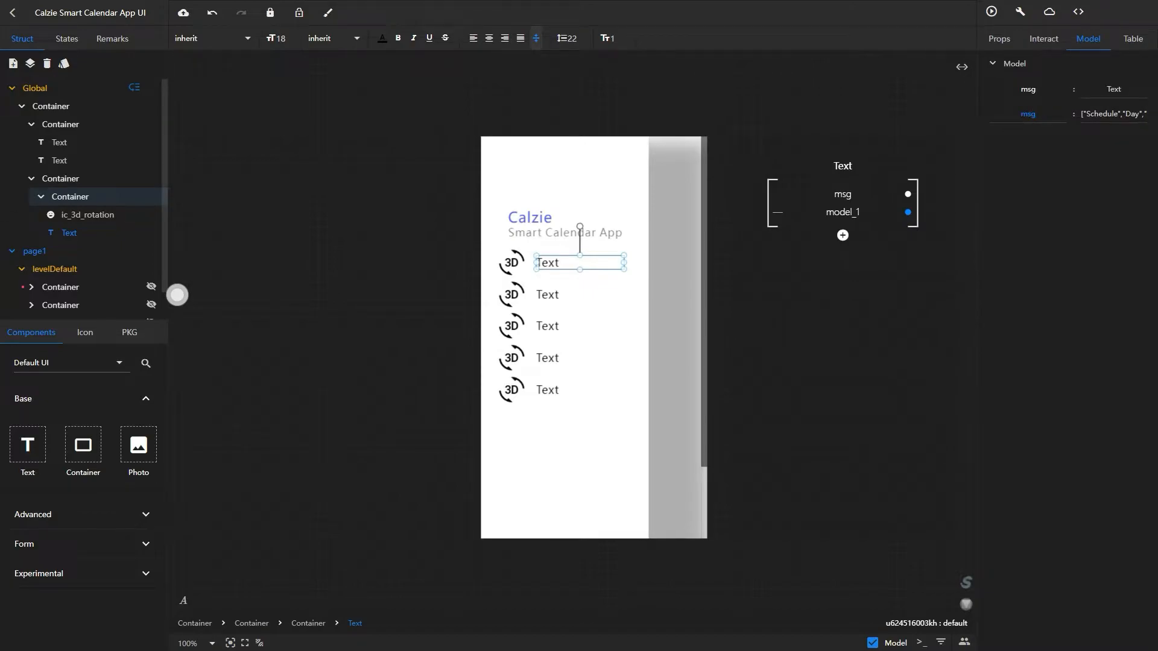
key("Return")
Add a one-dimensional values model with five blank entries to the menu row's icon.
left_click(511, 263)
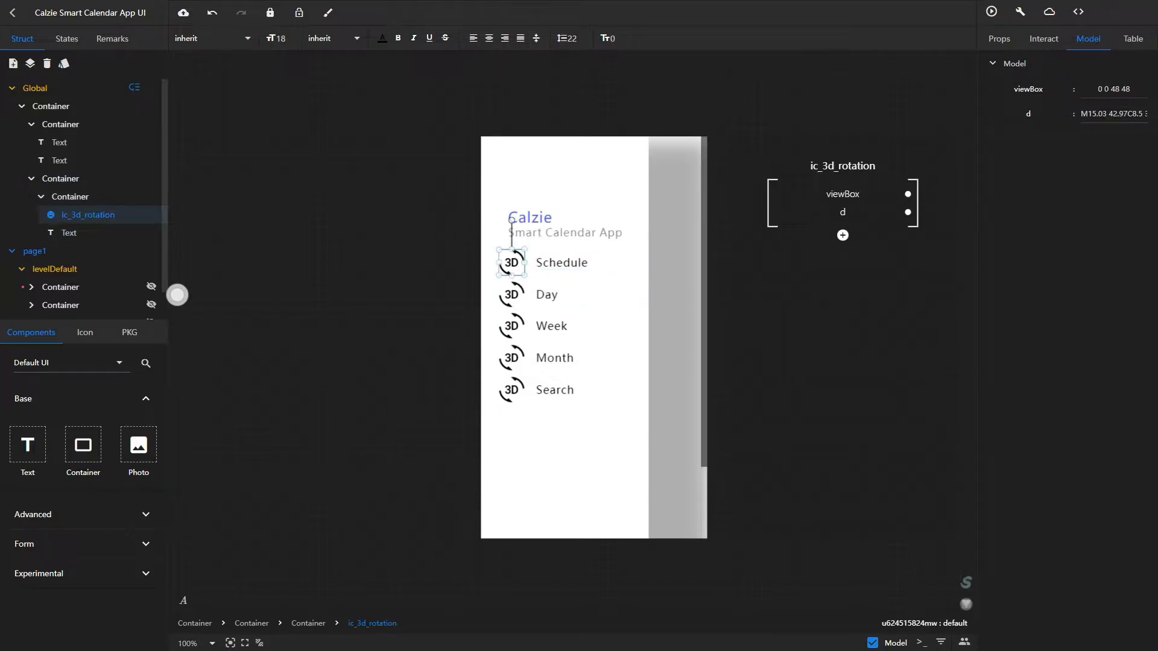
left_click(843, 235)
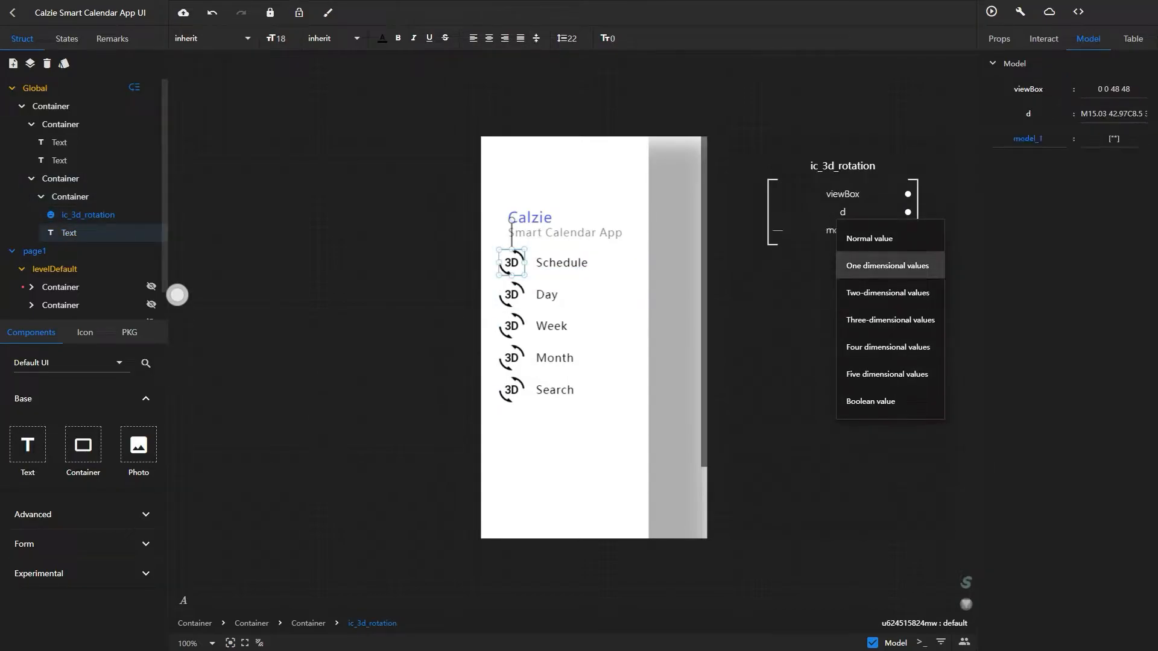
left_click(887, 264)
key("Return")
key("Return")
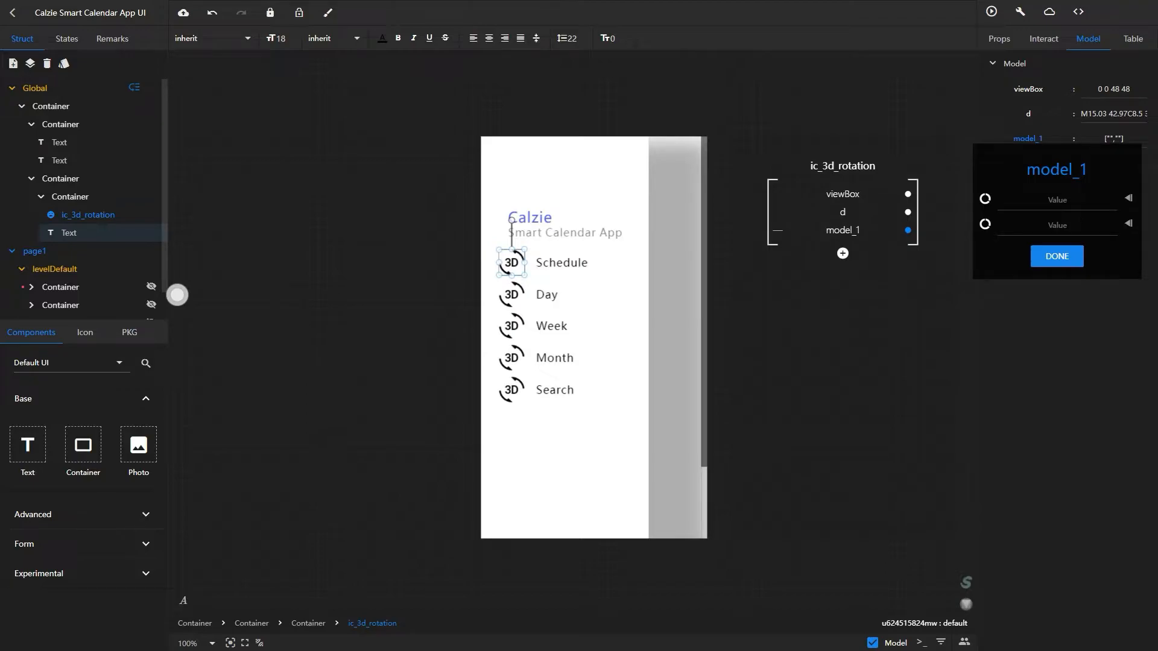
key("Return")
key("Return")
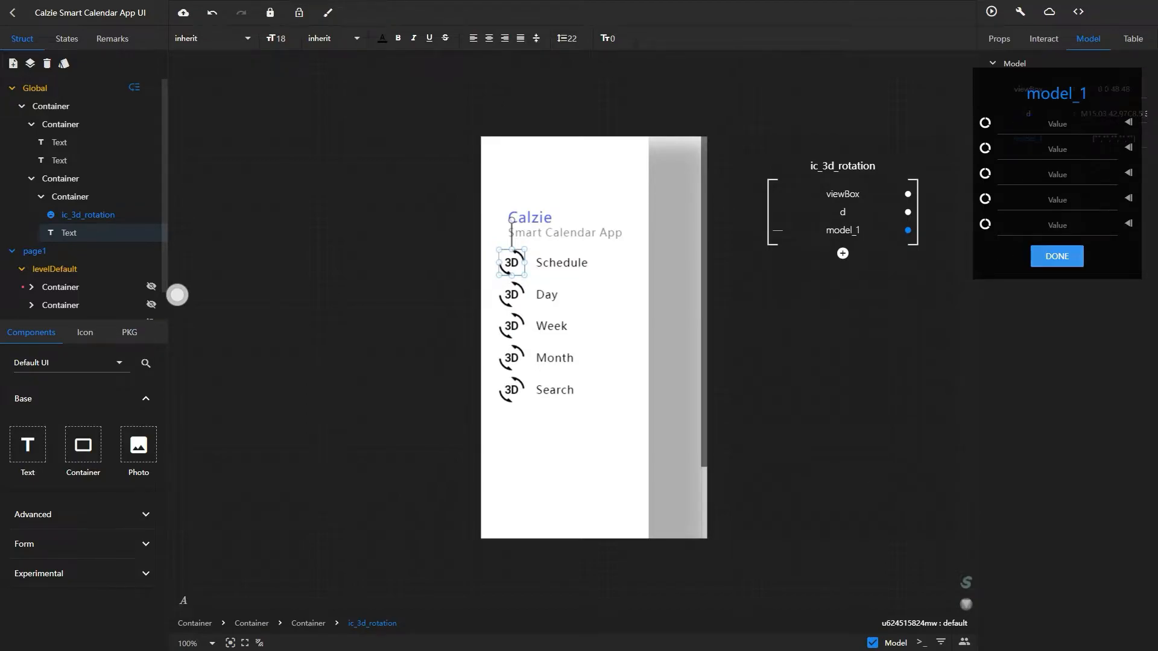
left_click(1056, 257)
Place the Material Design credit card icon below the menu rows and copy its d path value.
left_click(78, 332)
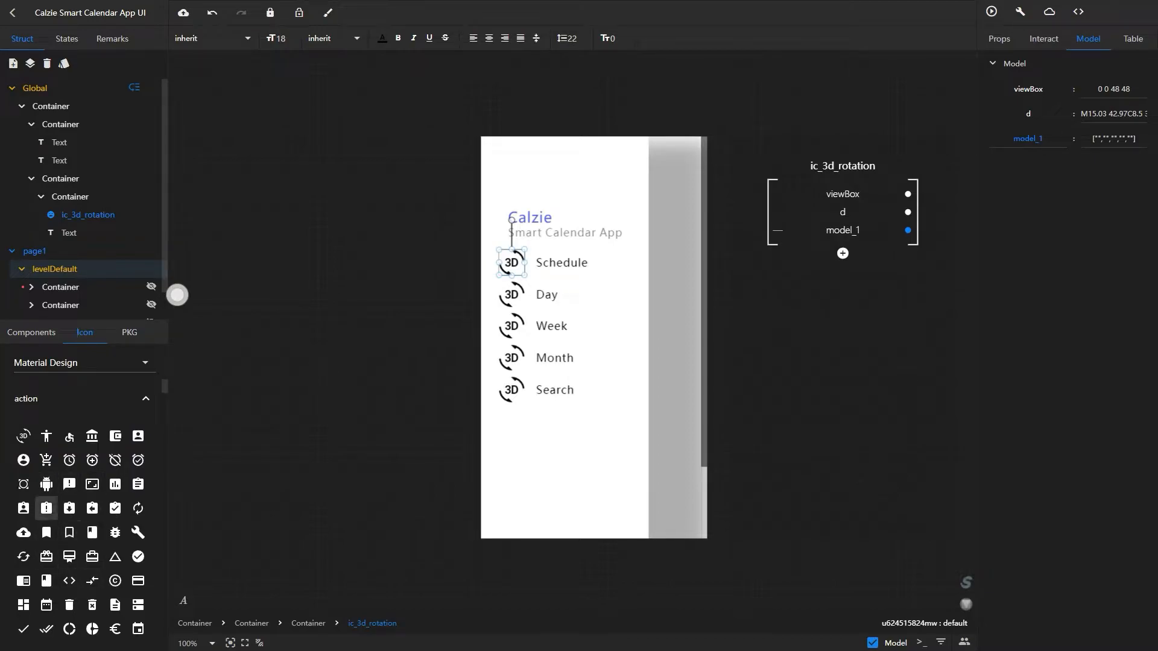
left_click_drag(138, 580, 533, 480)
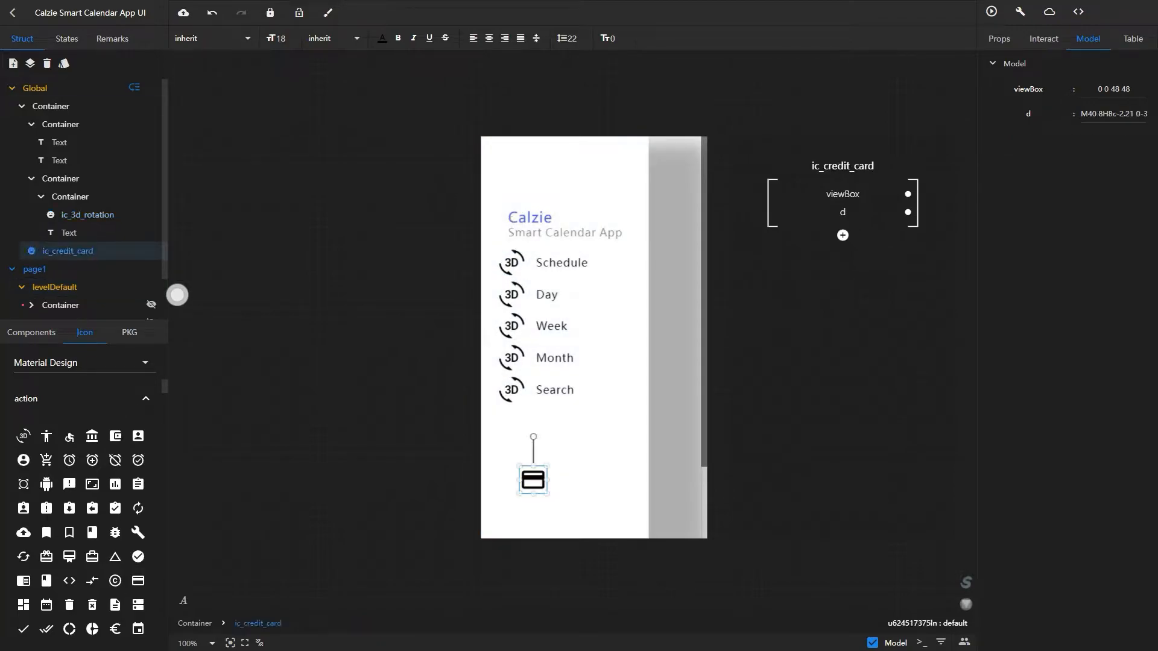
left_click(1140, 112)
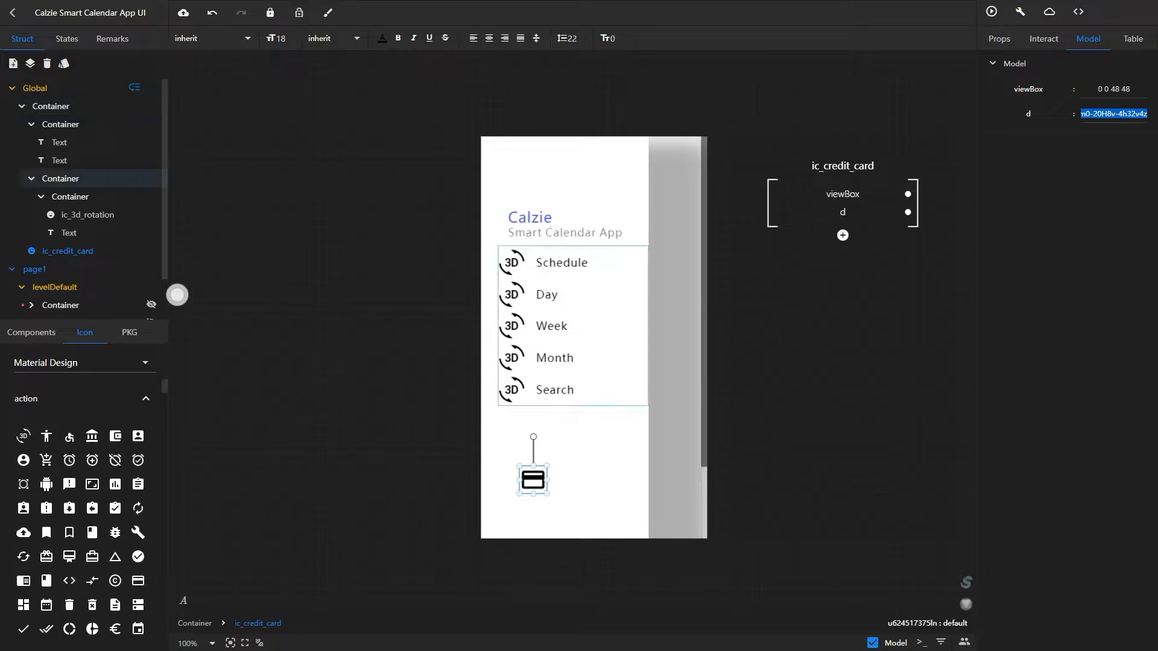
Paste the copied path into the second value of the row icon's list model and delete the temporary credit card icon.
left_click(511, 263)
left_click(1113, 139)
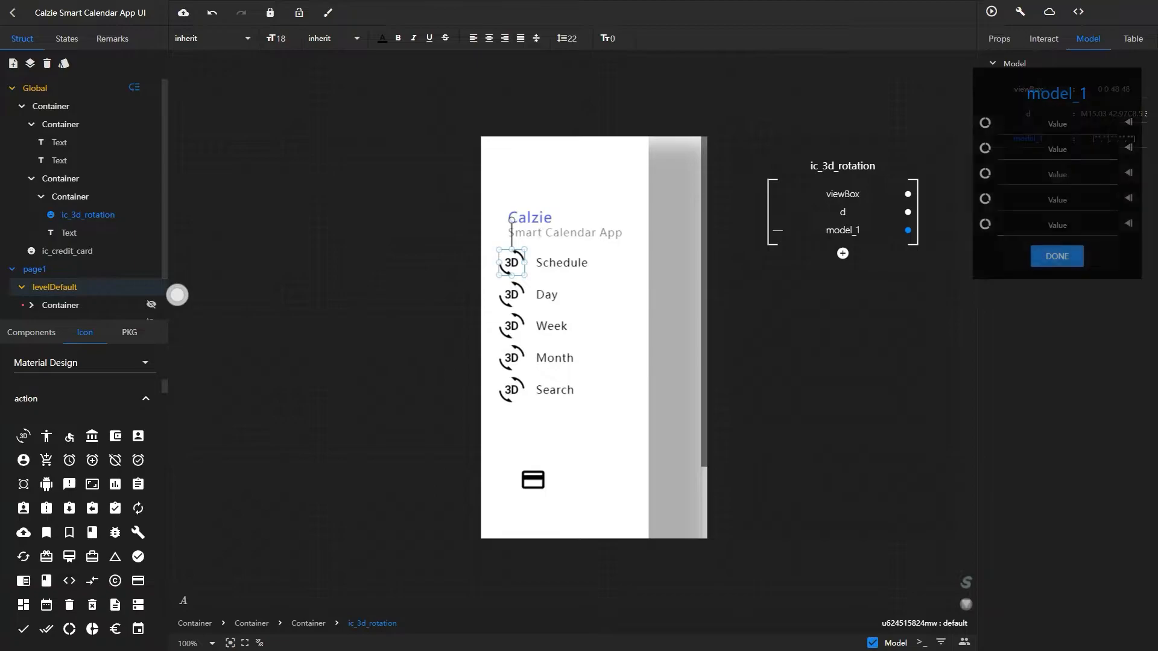
key("ctrl+v")
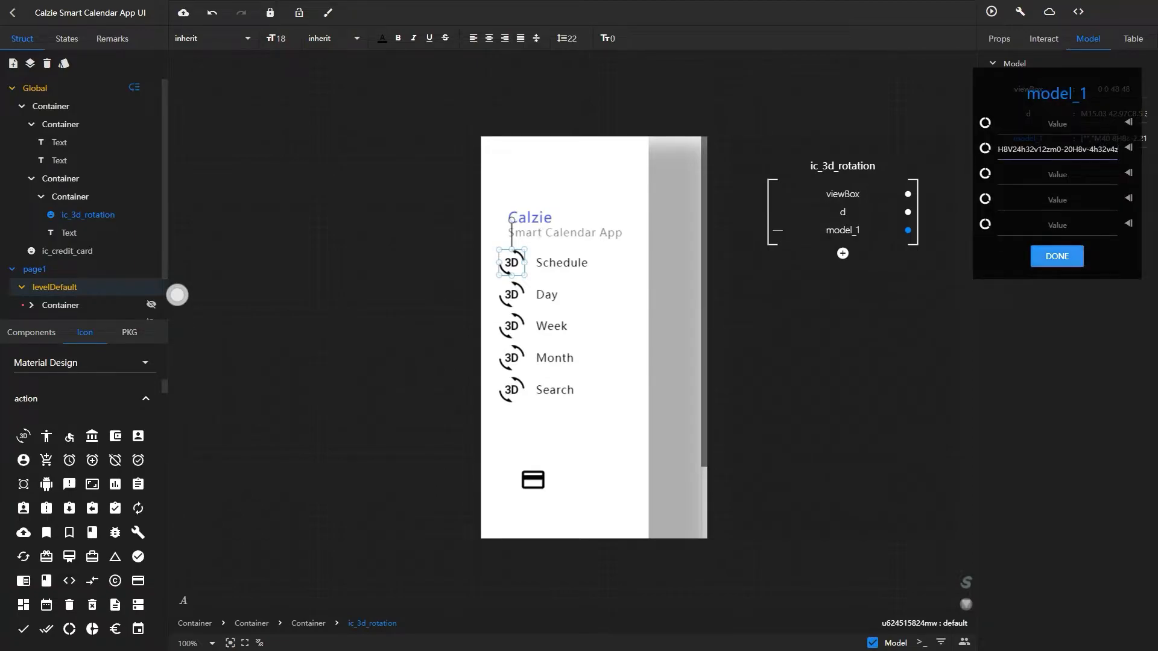
left_click(1057, 257)
left_click(67, 251)
left_click(47, 64)
Copy the d path value from a temporary event available icon placed below the menu rows, and delete that icon.
scroll(92, 542, "down", 5)
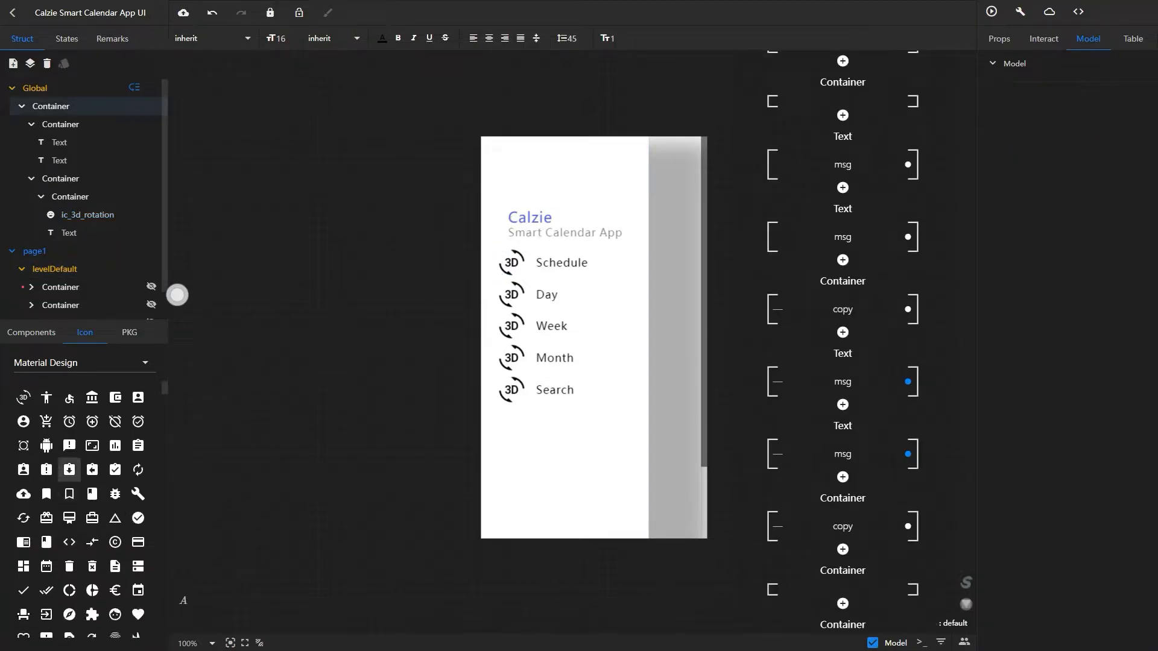
scroll(92, 501, "down", 5)
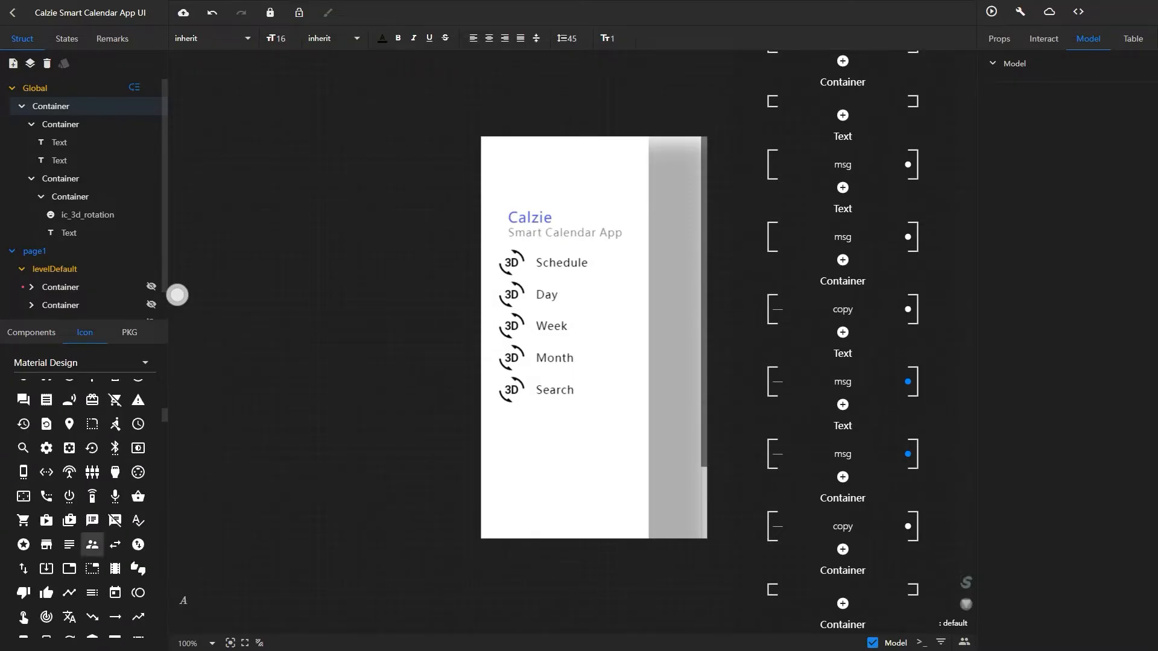
scroll(92, 540, "down", 10)
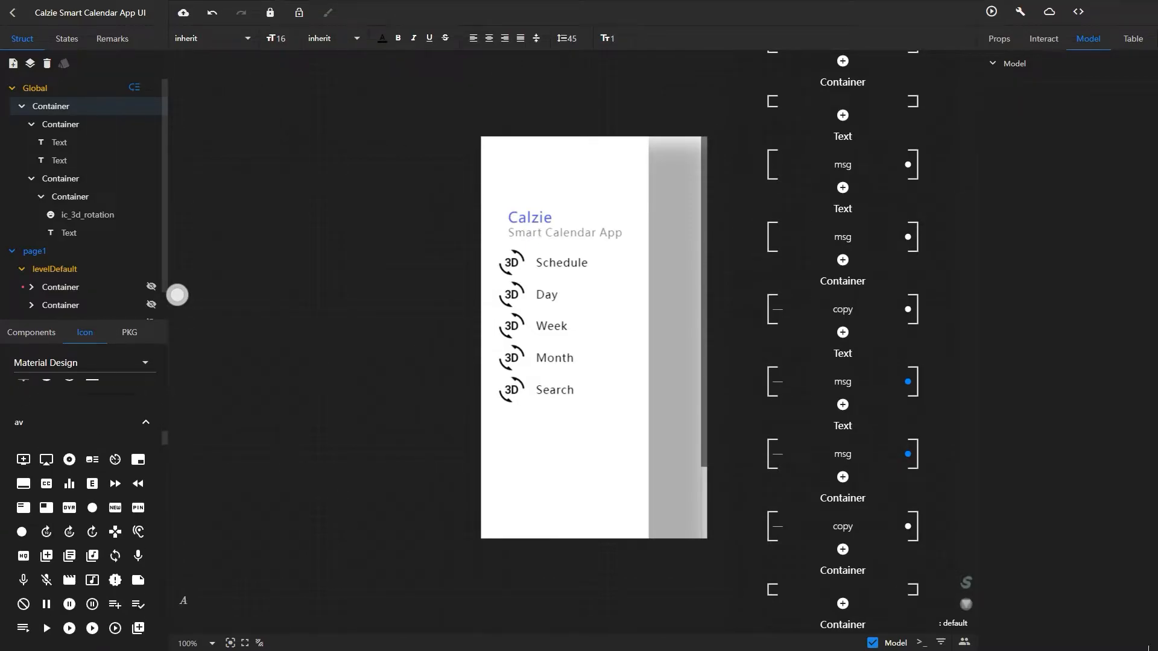
scroll(92, 509, "down", 8)
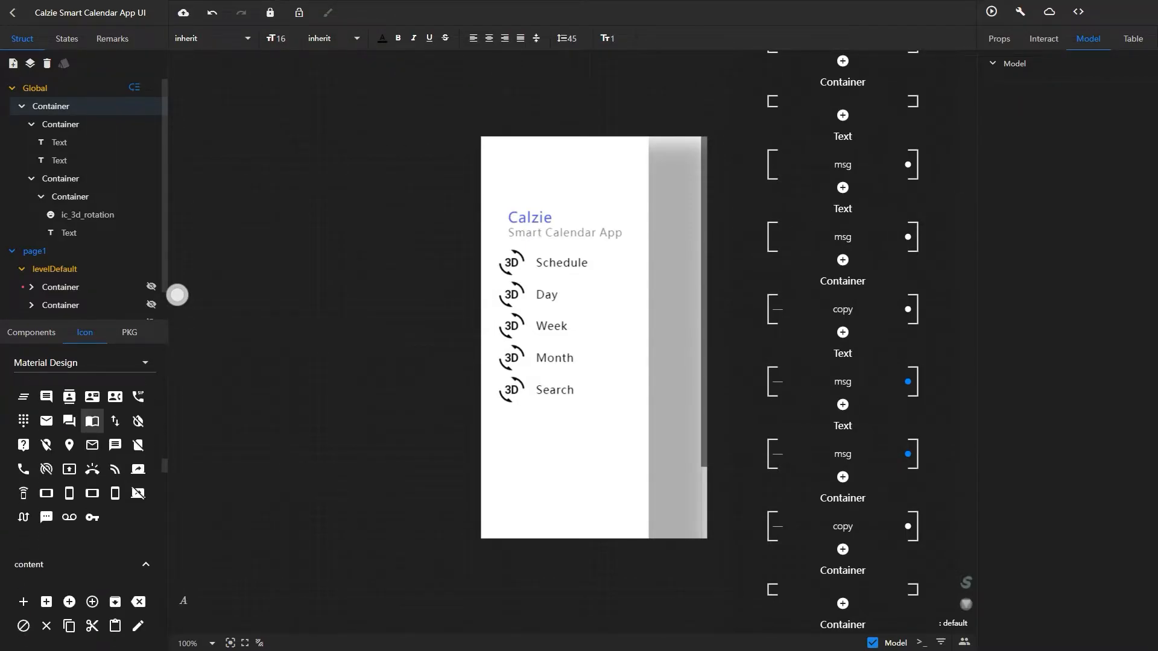
scroll(92, 510, "down", 8)
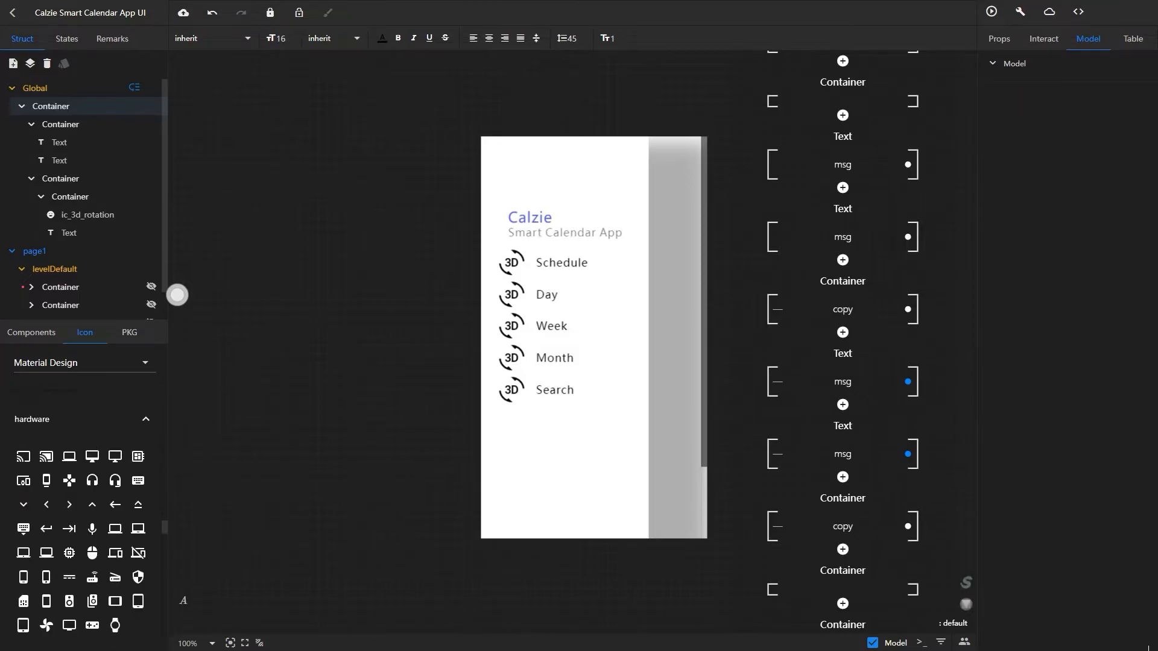
scroll(79, 573, "down", 15)
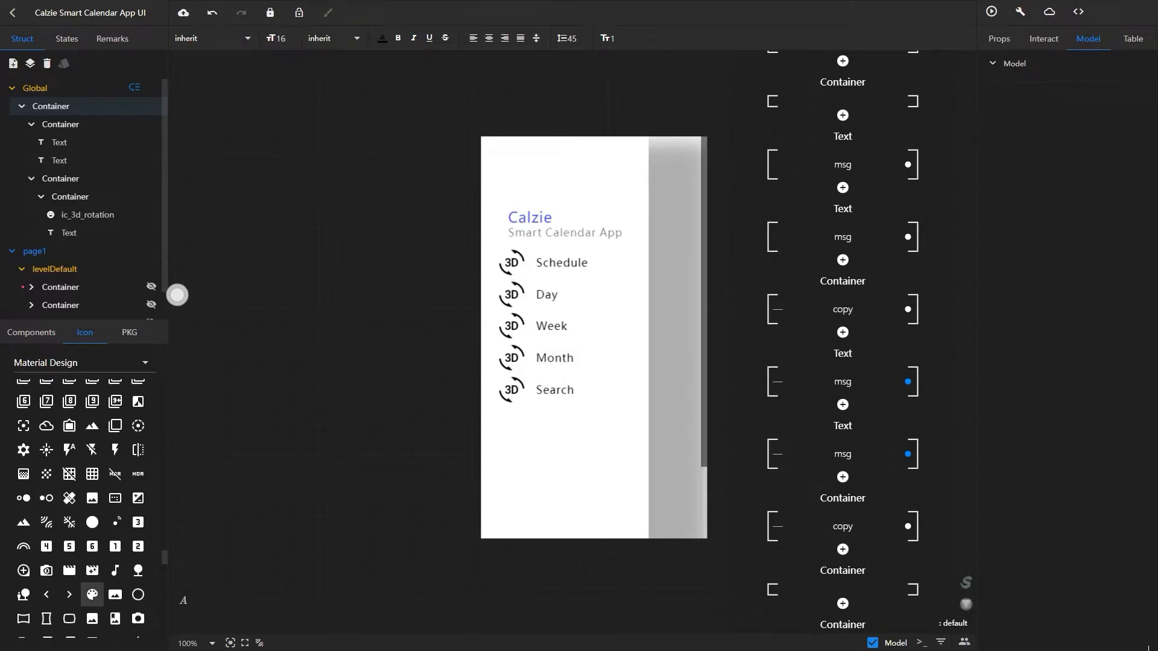
scroll(92, 579, "down", 10)
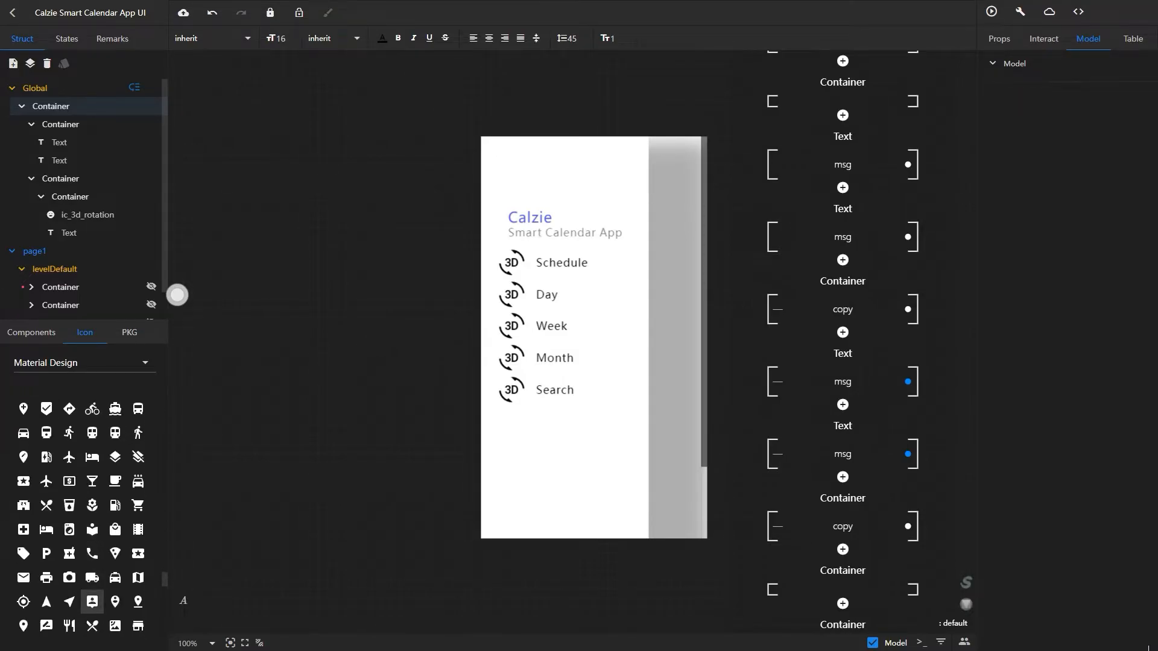
scroll(92, 596, "down", 1)
left_click_drag(22, 534, 550, 477)
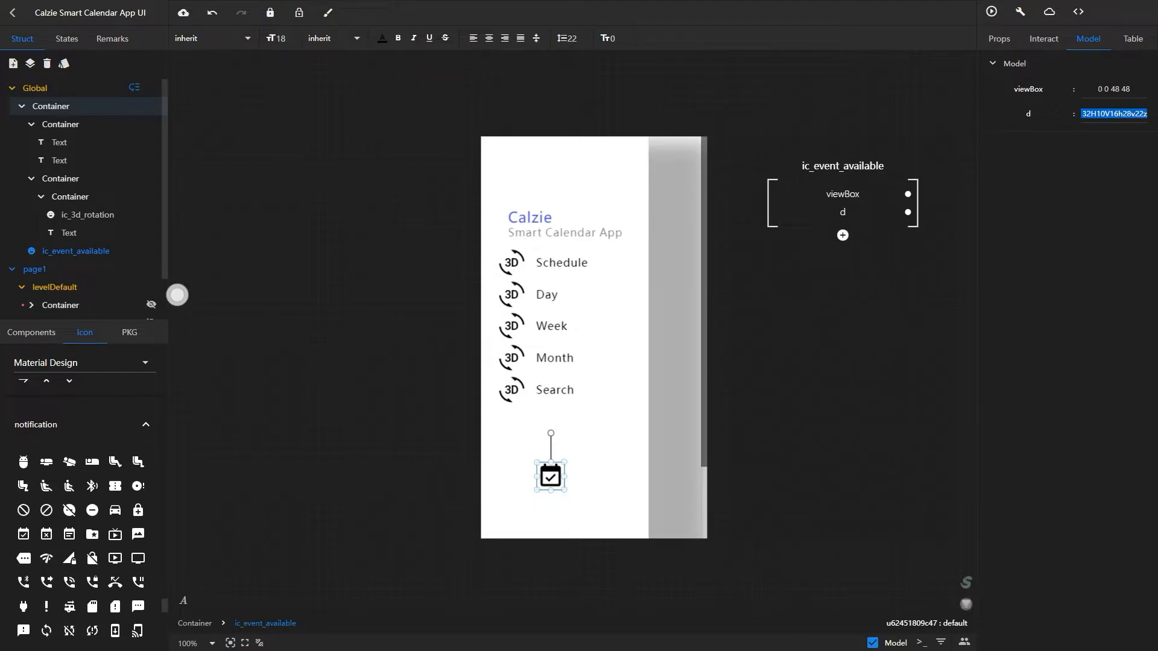
left_click(550, 477)
key("Delete")
Fill the row icon's list model with the event available, event busy, note and search icon paths and rename the model to d.
left_click(511, 263)
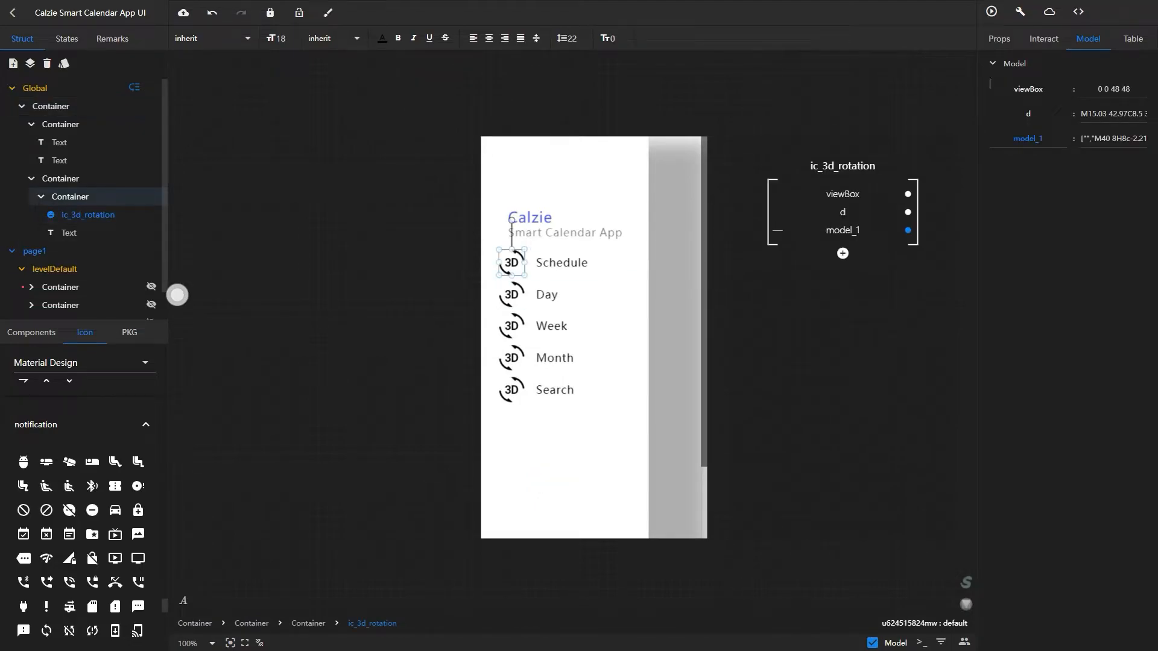
left_click(1113, 139)
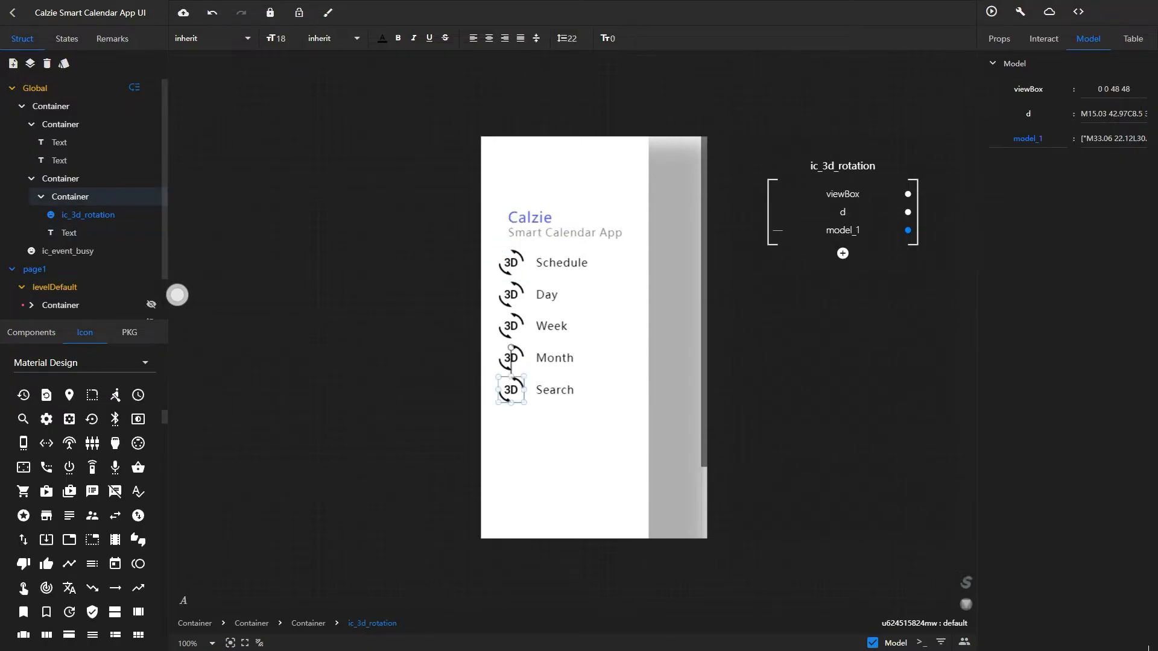
key("Return")
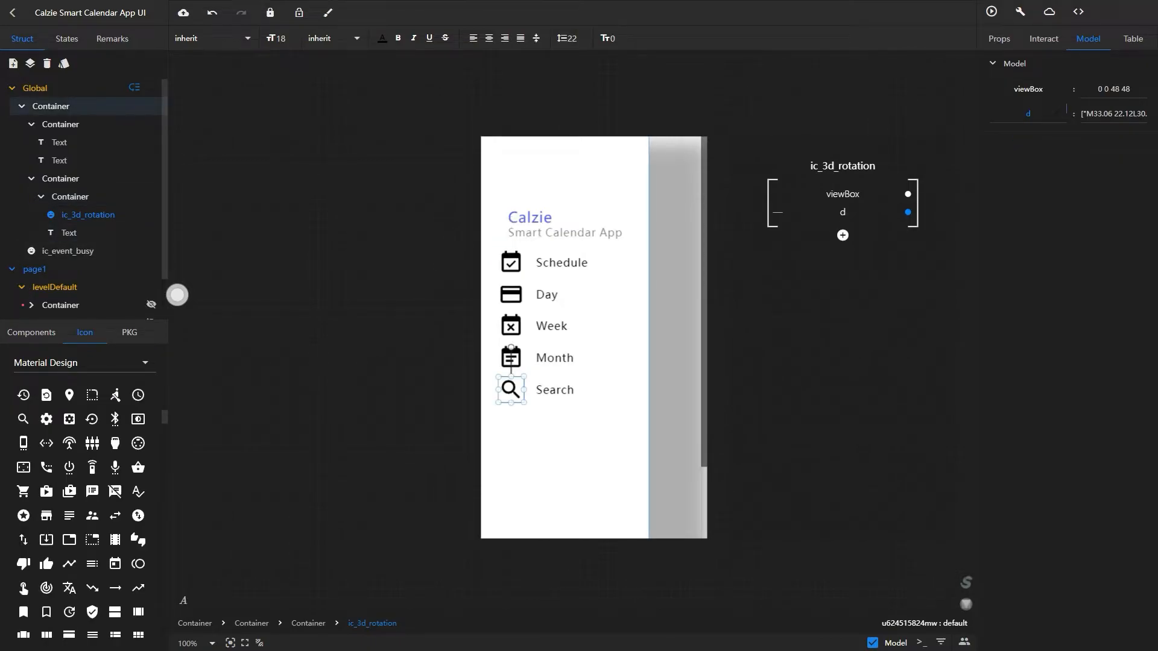
Add five states to the row icon and name them default:$0, default:$1, default:$2, default:$3 and default:$4.
left_click(88, 214)
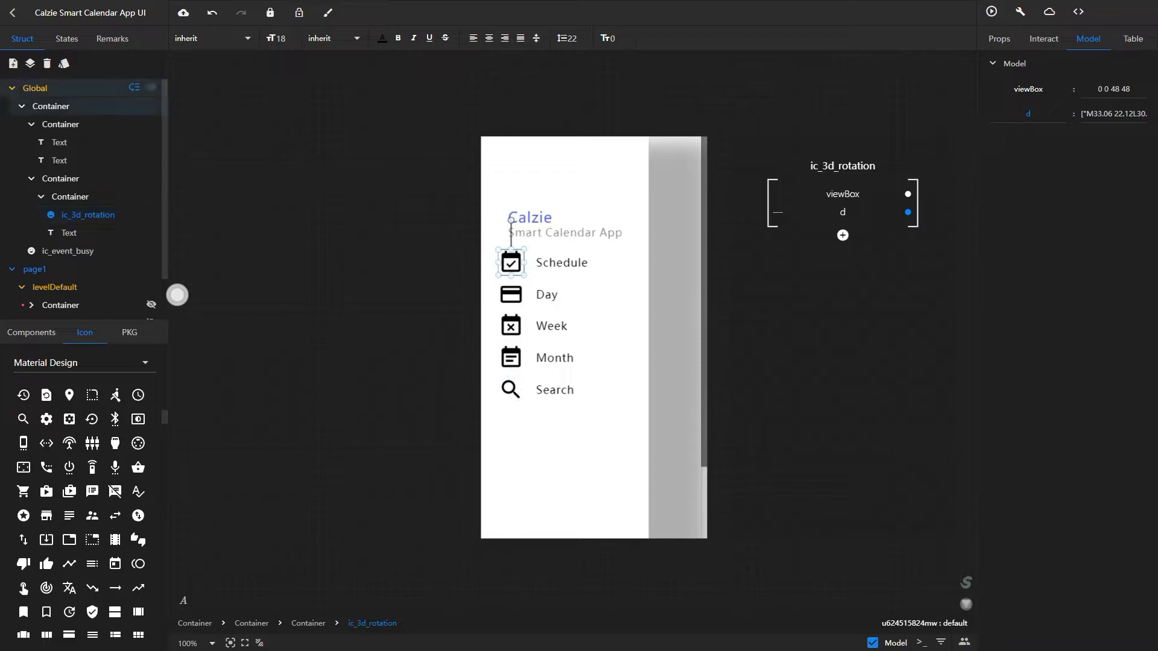
left_click(66, 39)
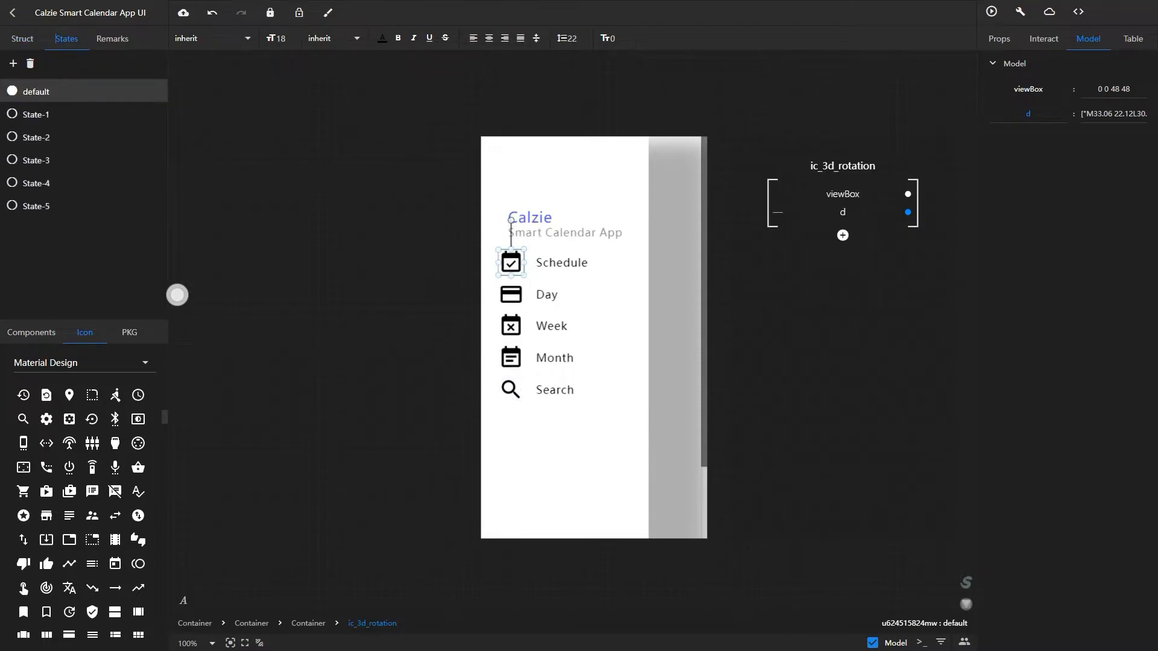
left_click(59, 114)
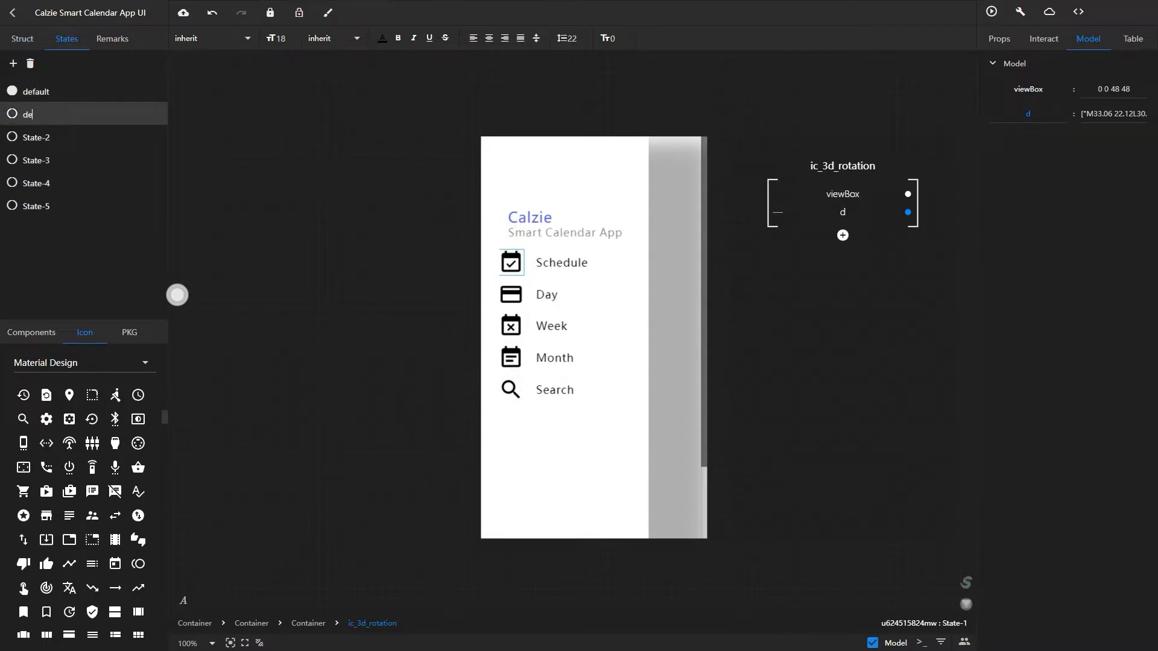
key("ctrl+a")
left_click(56, 137)
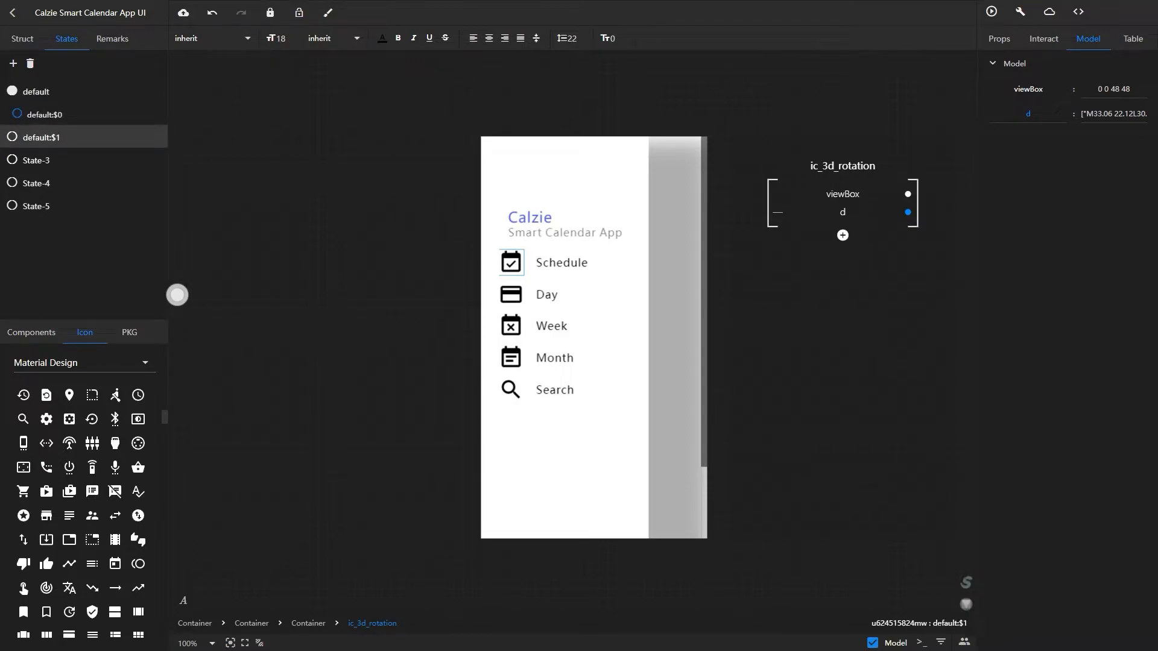
left_click(55, 160)
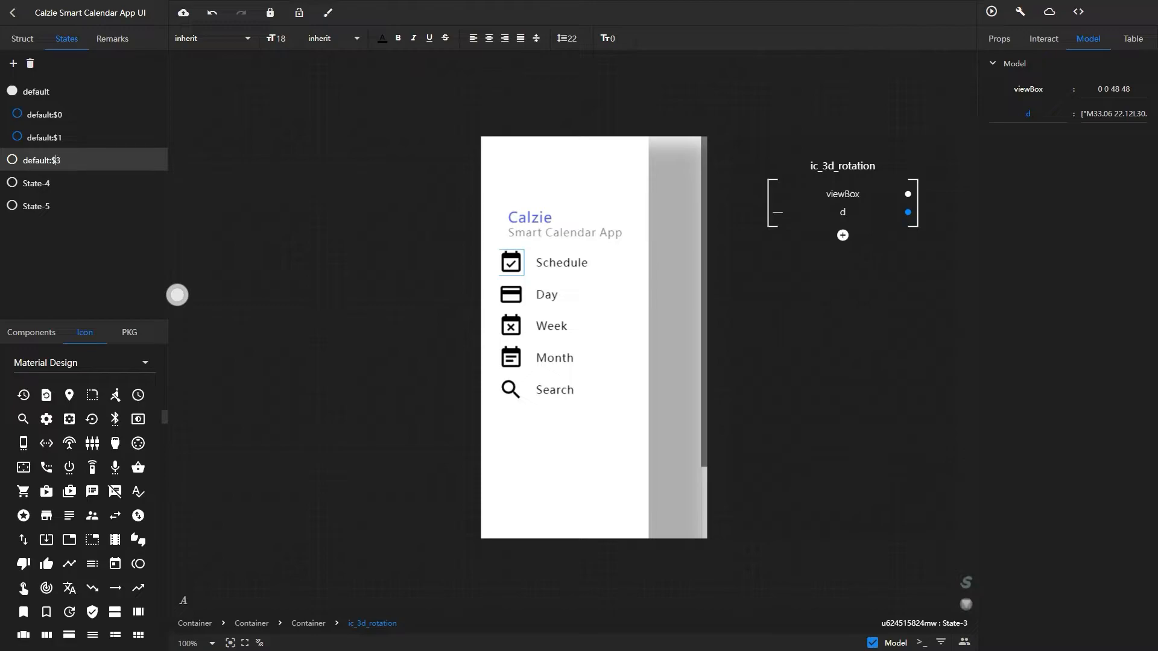
left_click(54, 183)
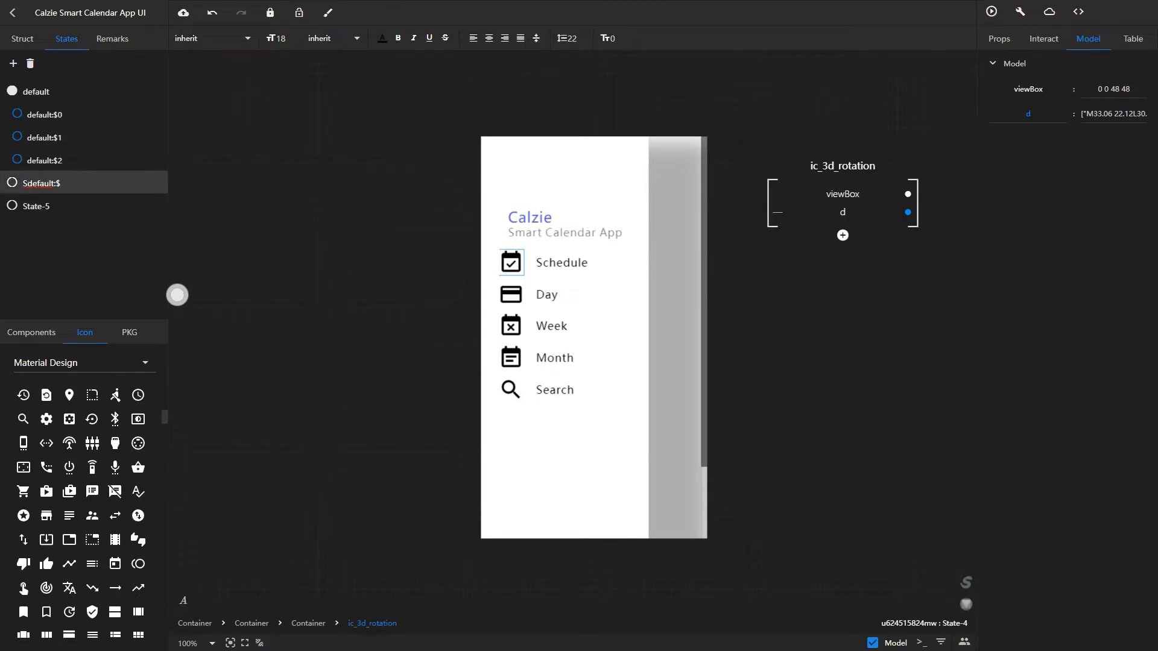
left_click(53, 206)
key("ctrl+a")
key("Return")
Set the row icon's colour to white in the default:$0 state.
left_click(45, 115)
left_click(383, 39)
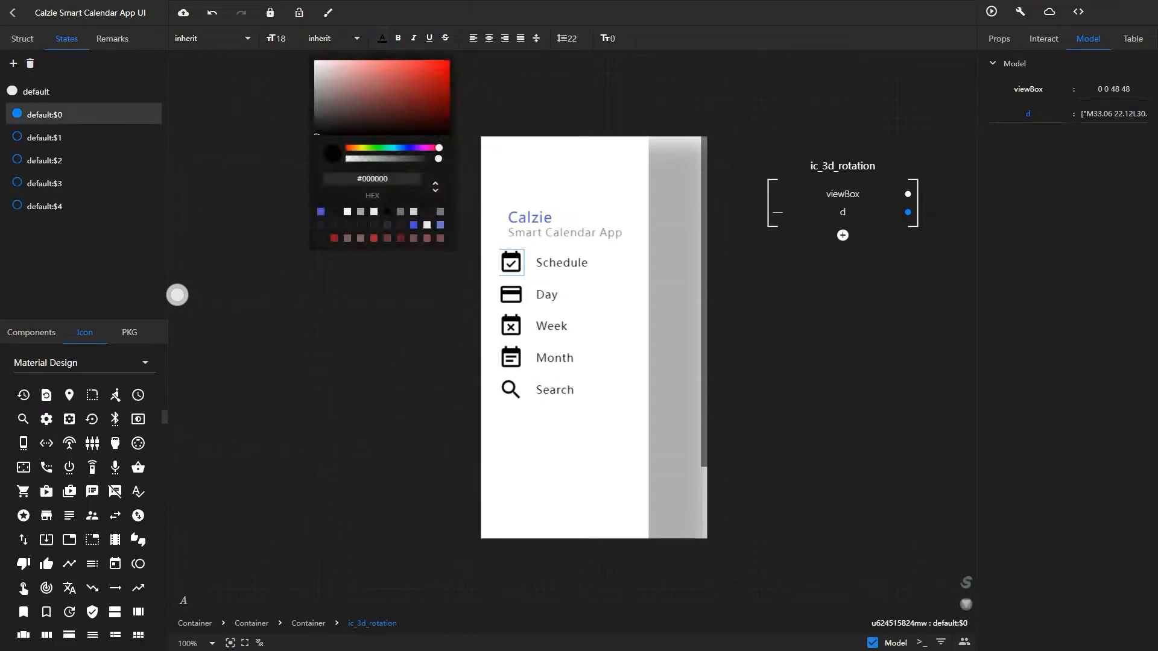
left_click(375, 212)
left_click(265, 169)
Set the row icon's colour to white in the default:$1 state.
left_click(45, 137)
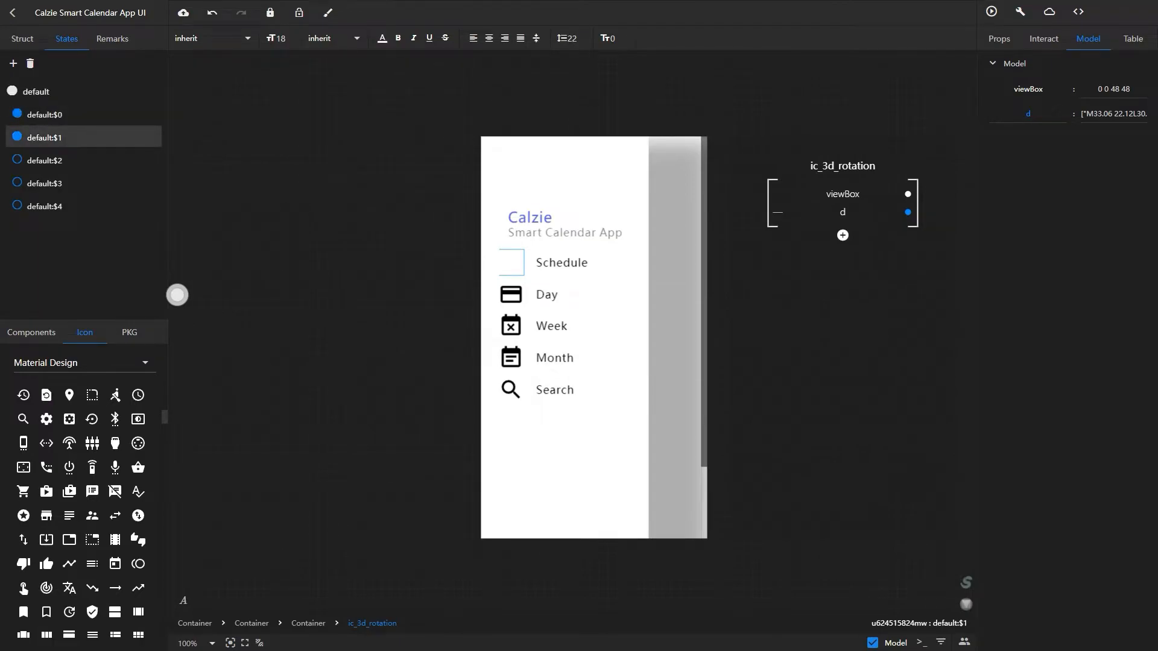
left_click(16, 159)
left_click(17, 159)
left_click(17, 136)
left_click(17, 114)
left_click(17, 136)
left_click(383, 39)
left_click(375, 212)
left_click(266, 169)
Make the row icon white in states default:$2, default:$3 and default:$4, and leave only default:$0 active.
left_click(45, 161)
left_click(383, 39)
left_click(45, 183)
left_click(383, 38)
left_click(426, 229)
left_click(45, 206)
left_click(382, 39)
left_click(426, 229)
left_click(17, 182)
left_click(17, 205)
left_click(17, 114)
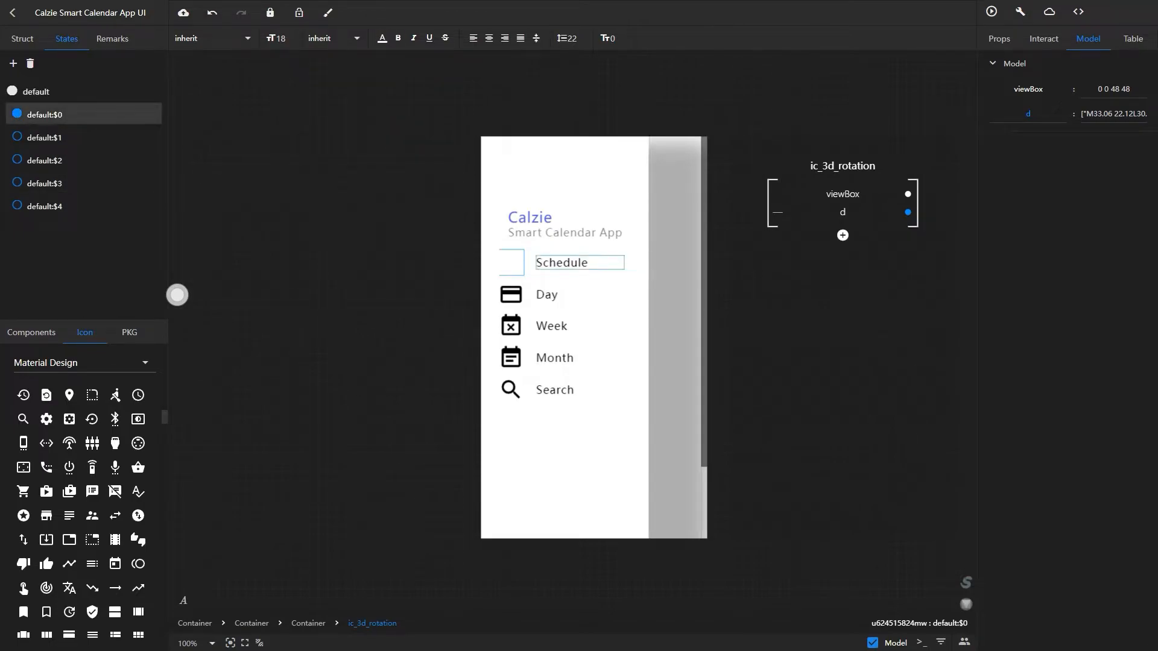
Name the first three added states of the Schedule row's text label default:$0, default:$1 and default:$2.
left_click(567, 263)
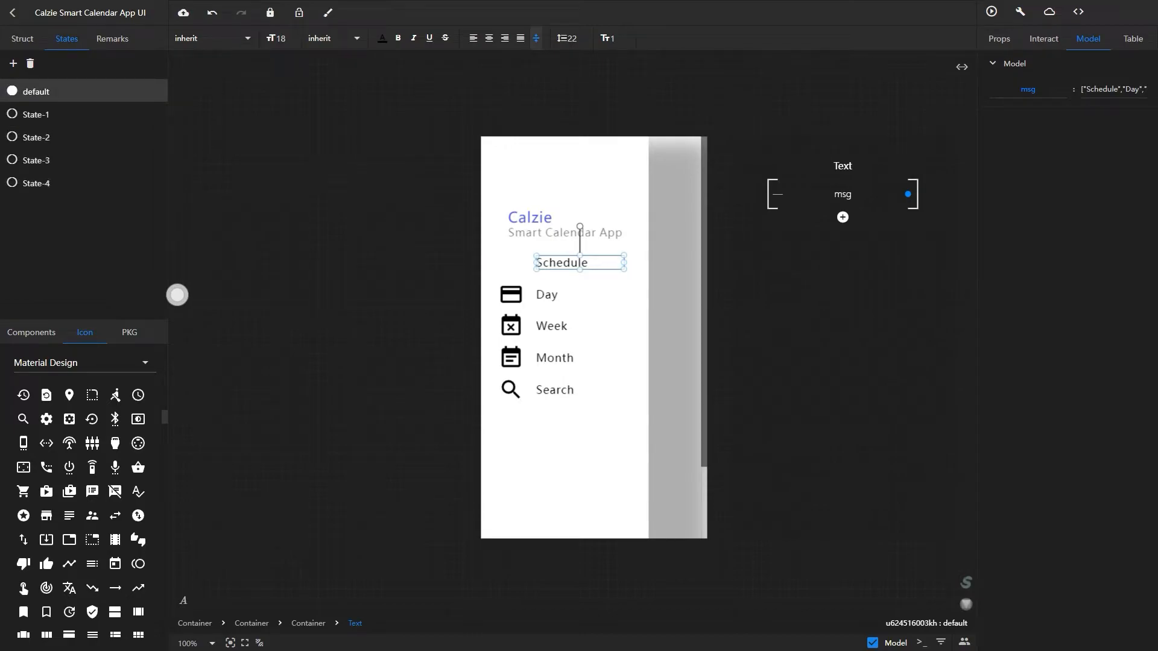
left_click(38, 115)
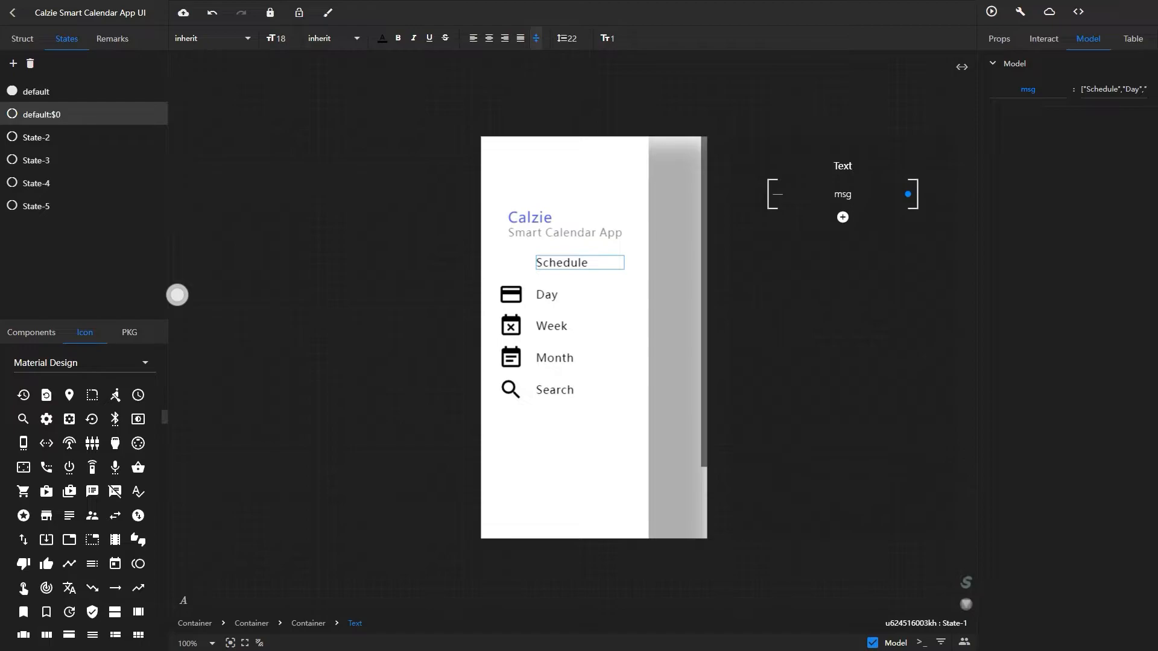
left_click(51, 138)
key("BackSpace")
key("BackSpace")
key("BackSpace")
key("BackSpace")
left_click(50, 161)
key("BackSpace")
key("BackSpace")
key("BackSpace")
key("BackSpace")
key("BackSpace")
key("BackSpace")
key("BackSpace")
type("default:$2")
key("Return")
Name the text label's remaining two states default:$3 and default:$4.
left_click(51, 184)
key("BackSpace")
key("BackSpace")
key("BackSpace")
key("BackSpace")
key("BackSpace")
key("BackSpace")
key("BackSpace")
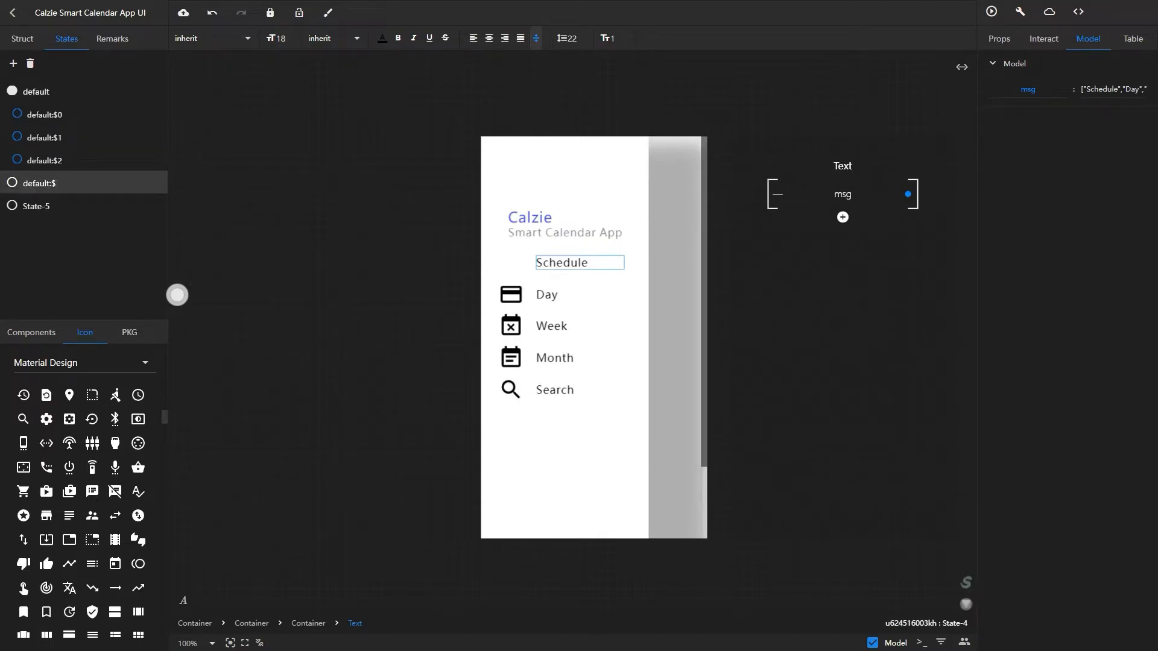
left_click(51, 206)
key("BackSpace")
key("BackSpace")
key("BackSpace")
key("BackSpace")
key("BackSpace")
key("BackSpace")
type("default:$4")
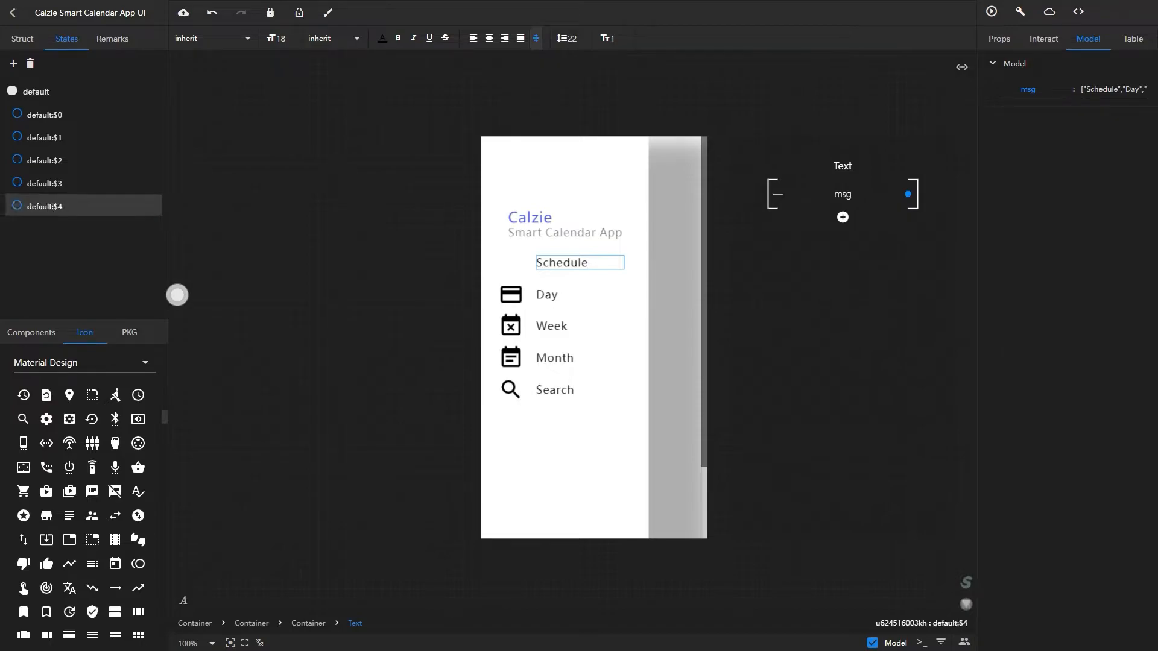
Activate all five states of the text label and set its text colour to #FFFFFF in default:$0.
left_click(17, 205)
left_click(17, 183)
left_click(17, 160)
left_click(17, 136)
left_click(17, 114)
left_click(382, 38)
left_click(321, 211)
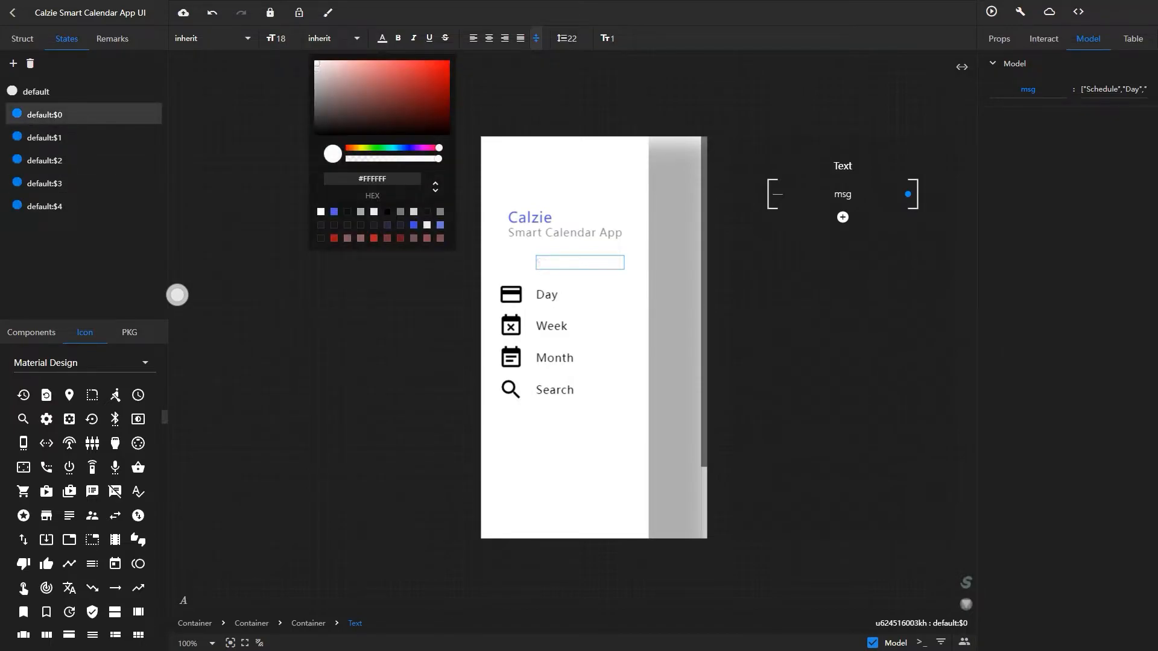
left_click(382, 38)
Deactivate default:$0 and set the label's text colour to white in the default:$1 state.
left_click(17, 114)
left_click(44, 137)
left_click(382, 39)
left_click(320, 212)
left_click(383, 38)
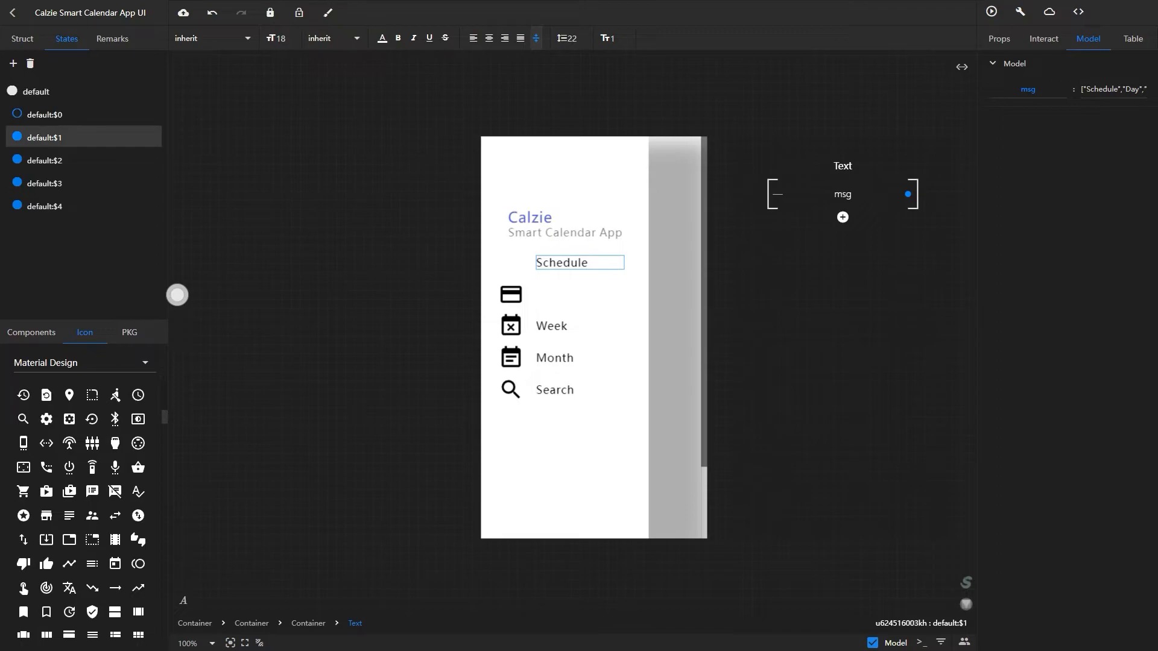
Set the label's text colour to white in the default:$4 and default:$2 states.
left_click(17, 114)
left_click(17, 137)
left_click(17, 160)
left_click(17, 114)
left_click(17, 183)
left_click(17, 206)
left_click(382, 39)
left_click(321, 212)
left_click(383, 39)
left_click(17, 160)
left_click(382, 38)
left_click(321, 212)
left_click(382, 39)
Set the label's text colour to white in the default:$3 state and leave only default:$0 active.
left_click(17, 183)
left_click(383, 39)
left_click(382, 38)
left_click(44, 183)
left_click(383, 39)
left_click(321, 212)
left_click(382, 38)
left_click(17, 206)
left_click(17, 182)
left_click(17, 114)
left_click(17, 206)
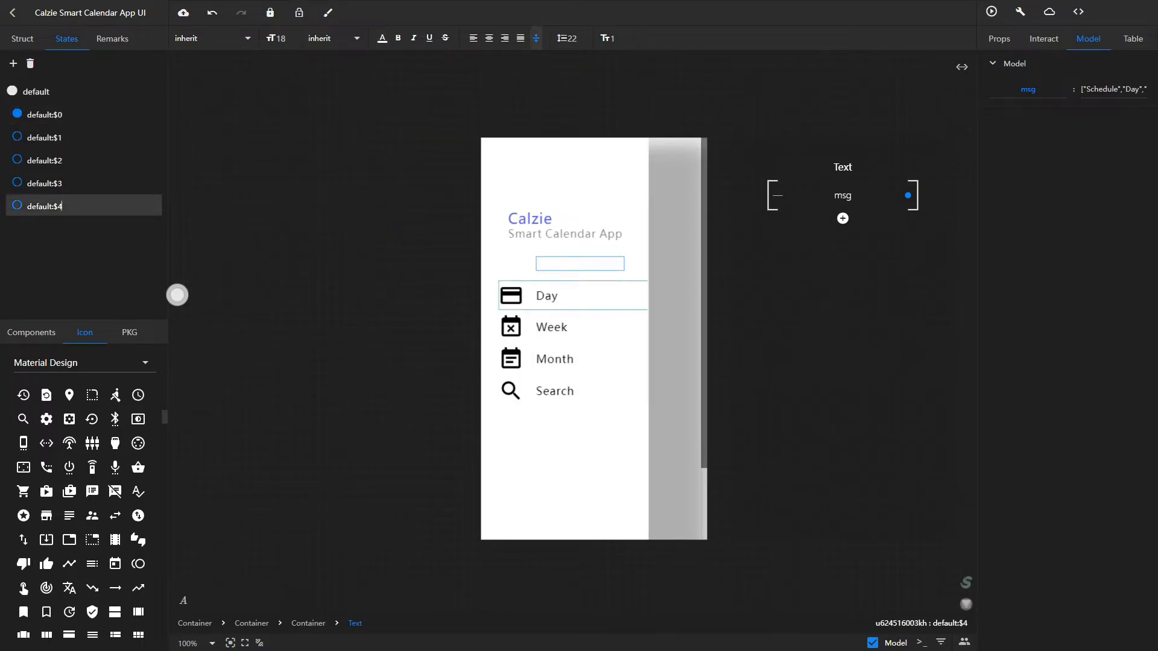
Add a container of about 269 × 51 px over the Schedule row and fill it with #4E57F0.
left_click(22, 39)
left_click(51, 106)
left_click(32, 333)
left_click_drag(84, 445, 481, 247)
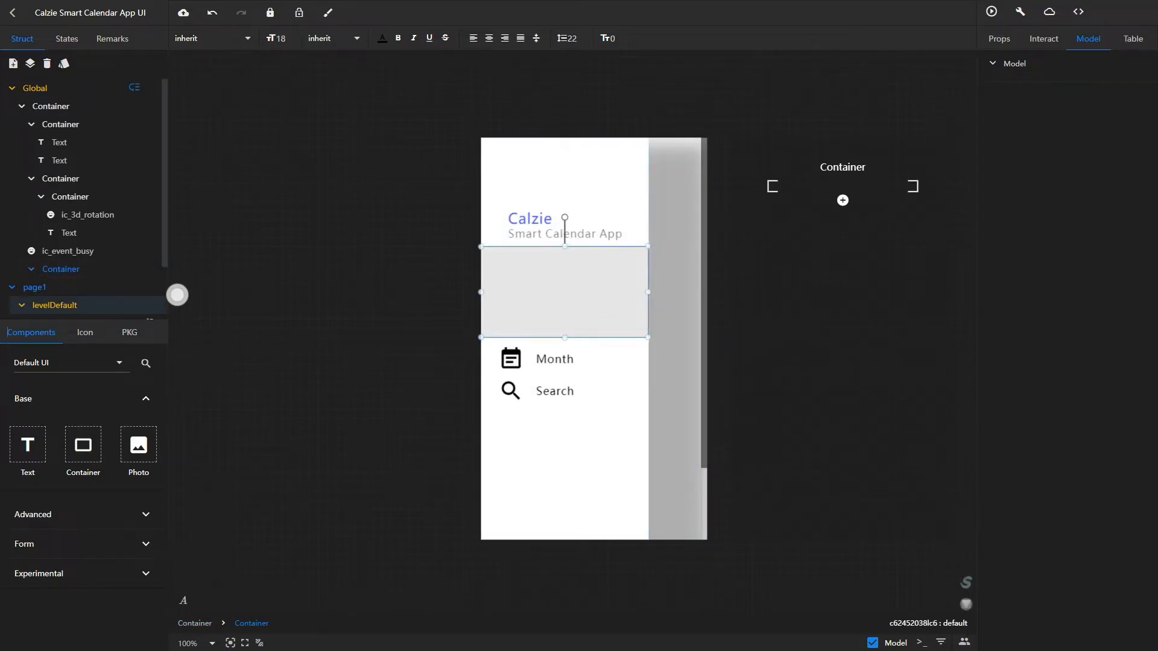
left_click_drag(480, 292, 486, 291)
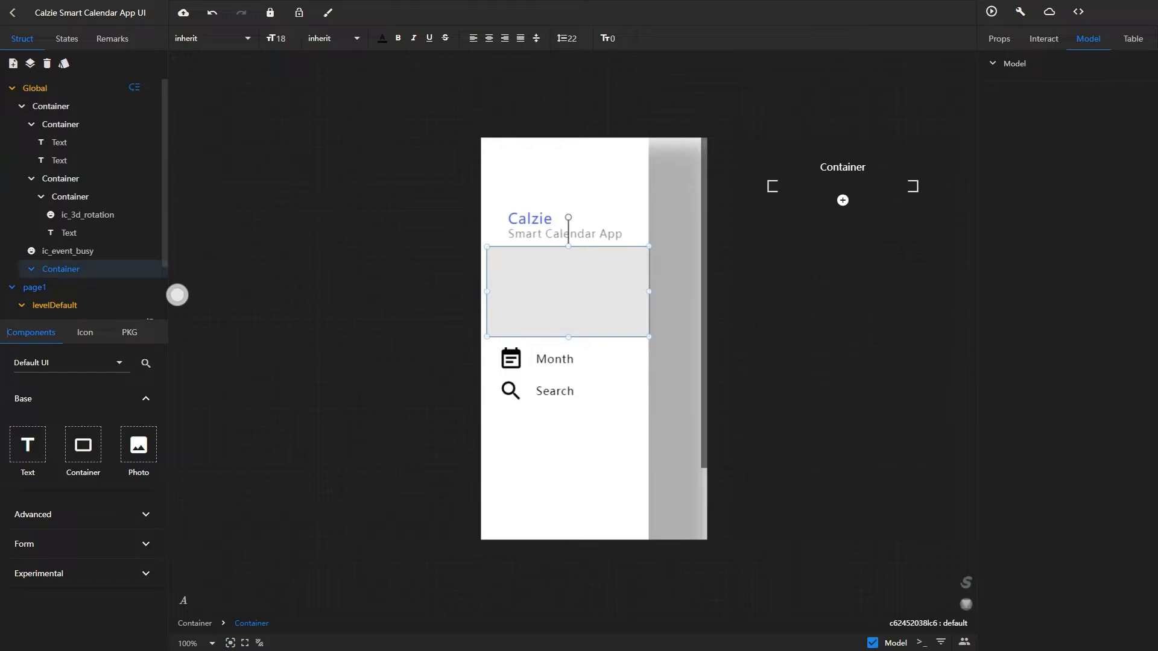
left_click(998, 38)
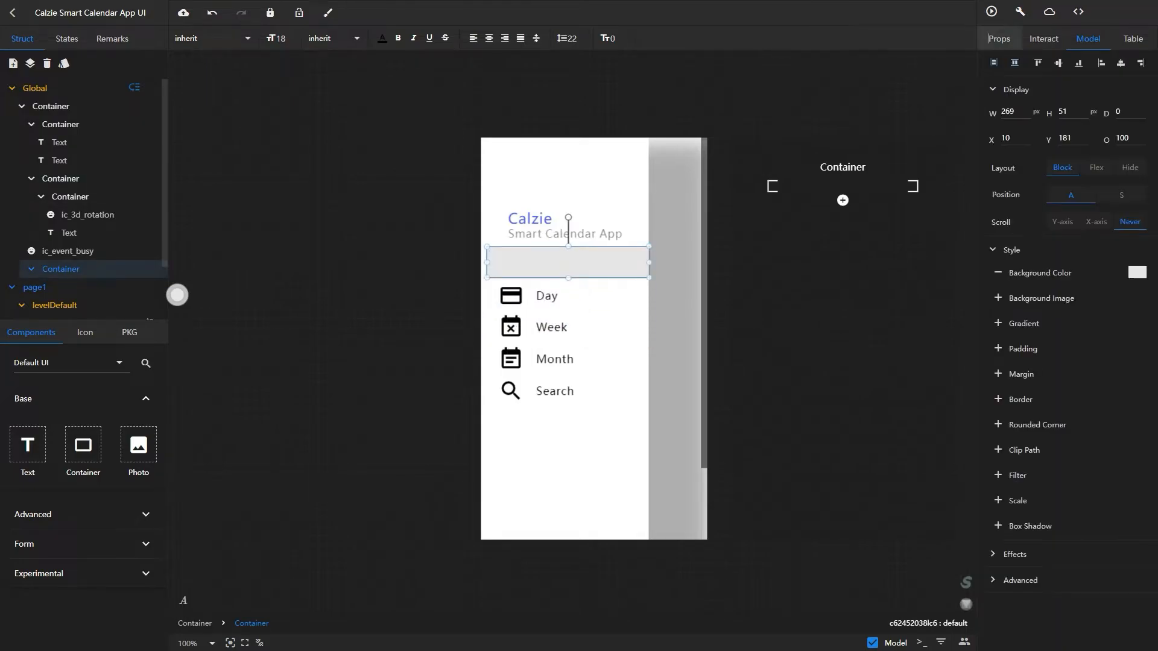
left_click(1137, 272)
left_click(1036, 432)
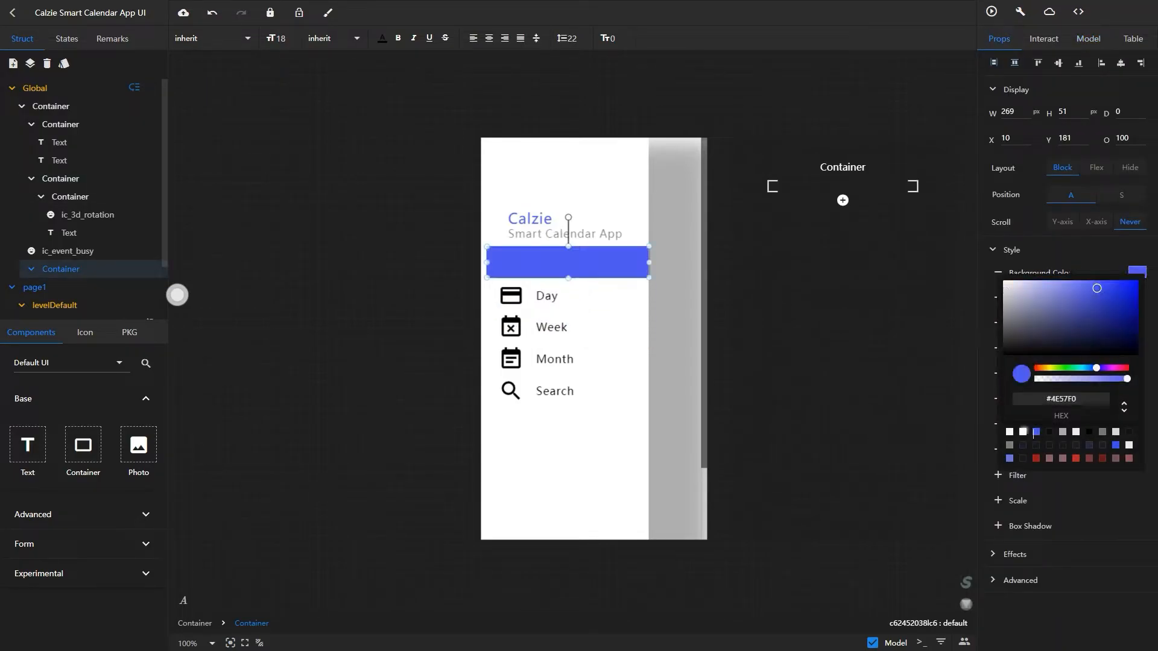
Delete the leftover ic_event_busy icon and reorder the blue container so it sits behind the menu rows.
left_click(54, 305)
left_click(32, 178)
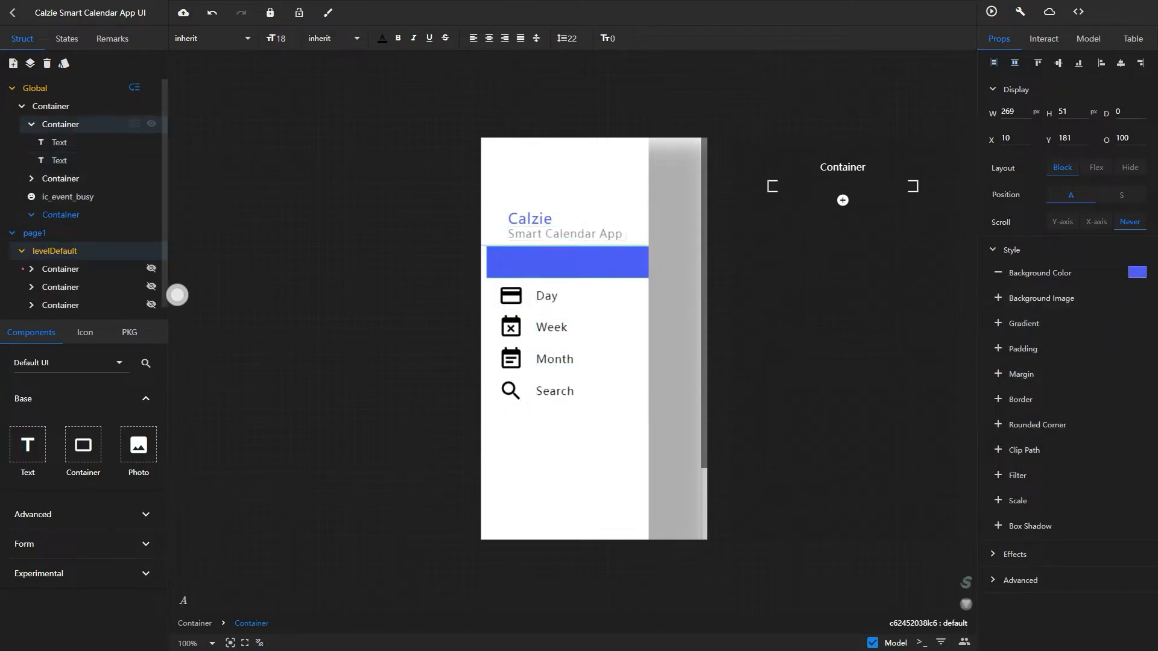
left_click(32, 124)
left_click(67, 160)
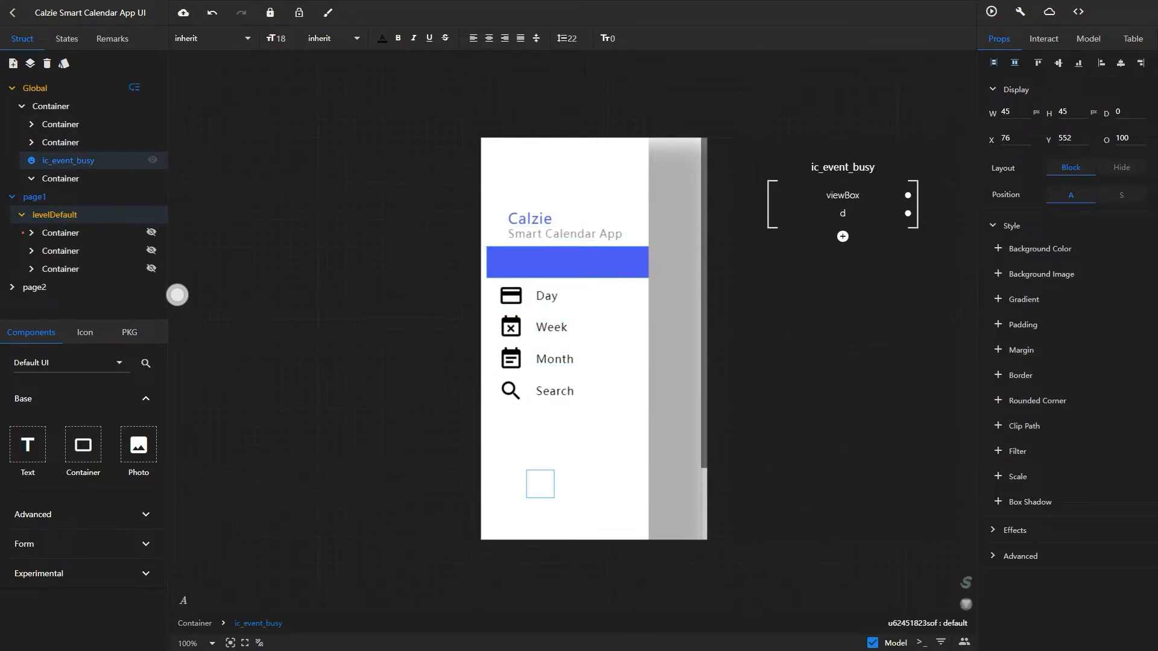
key("Delete")
left_click_drag(60, 161, 63, 143)
Try rounding the menu rows container's corners with separate radii of 24, 4, 4 and 24.
left_click(60, 160)
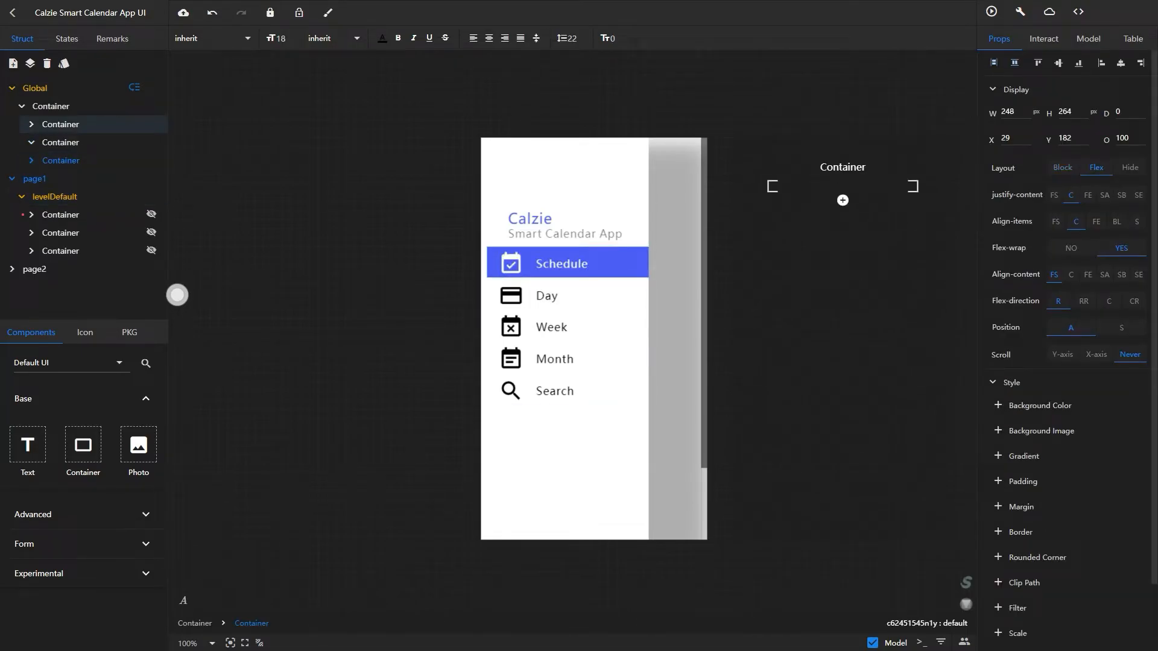
left_click(997, 557)
scroll(1073, 483, "down", 2)
left_click(1138, 438)
double_click(1109, 461)
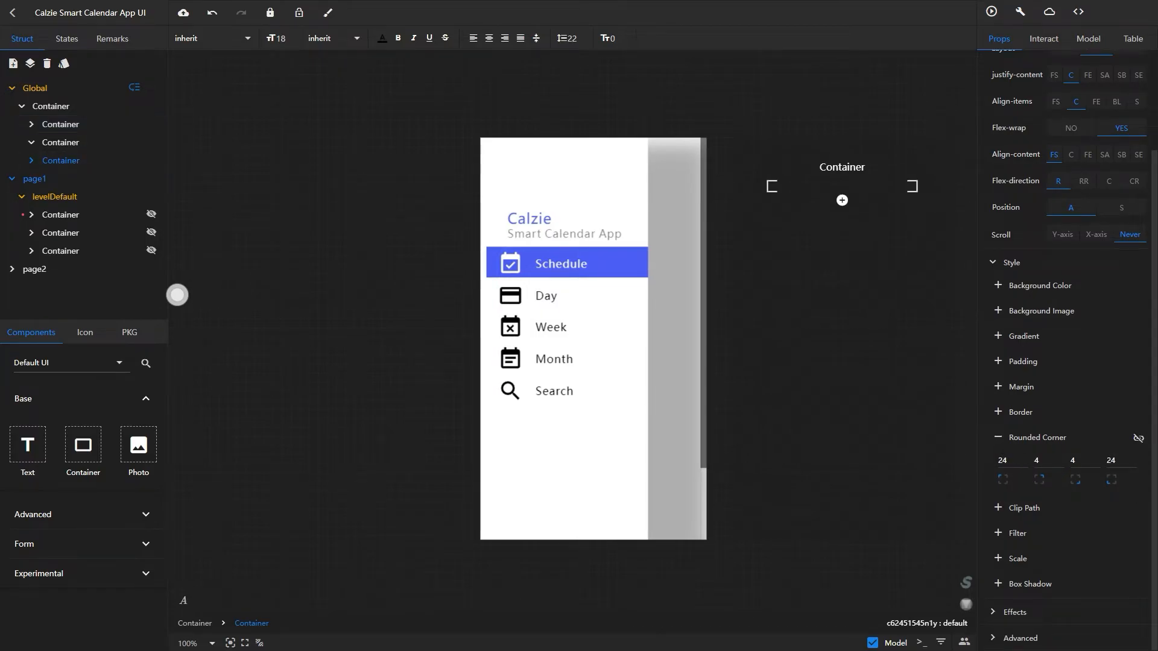
Undo that rounding and give the blue Schedule container corner radii of 24, 4, 4 and 24.
left_click(212, 13)
left_click(61, 142)
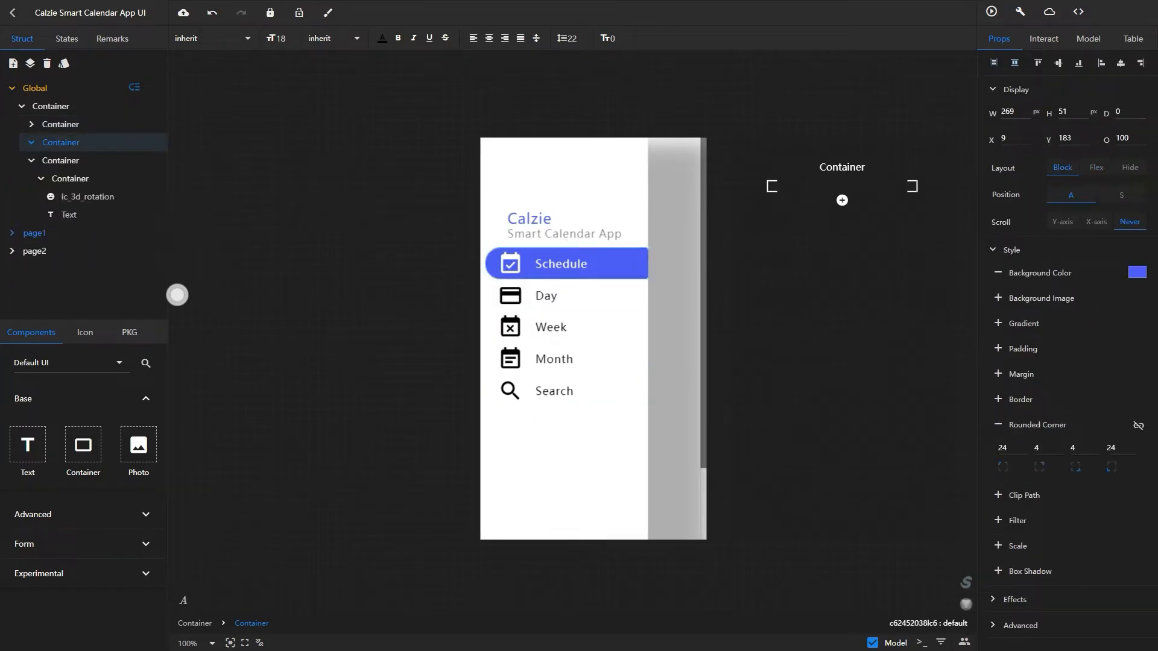
Add a container of about 264 × 104 px below the Search row and remove its background colour.
left_click_drag(83, 446, 579, 459)
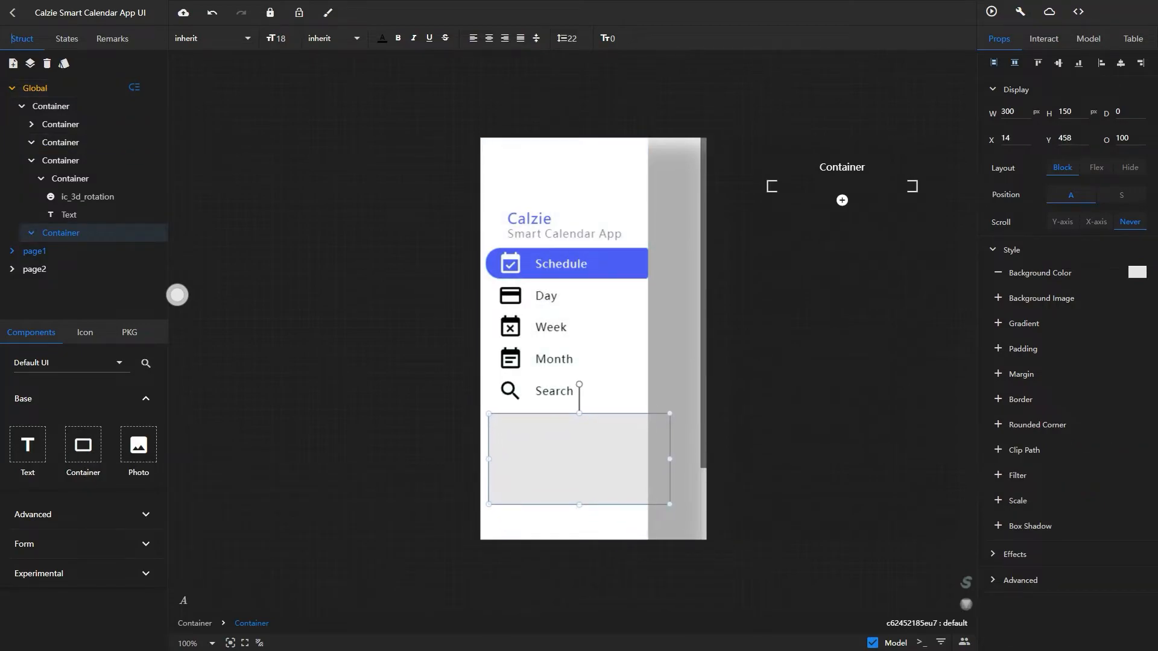
left_click_drag(669, 459, 646, 459)
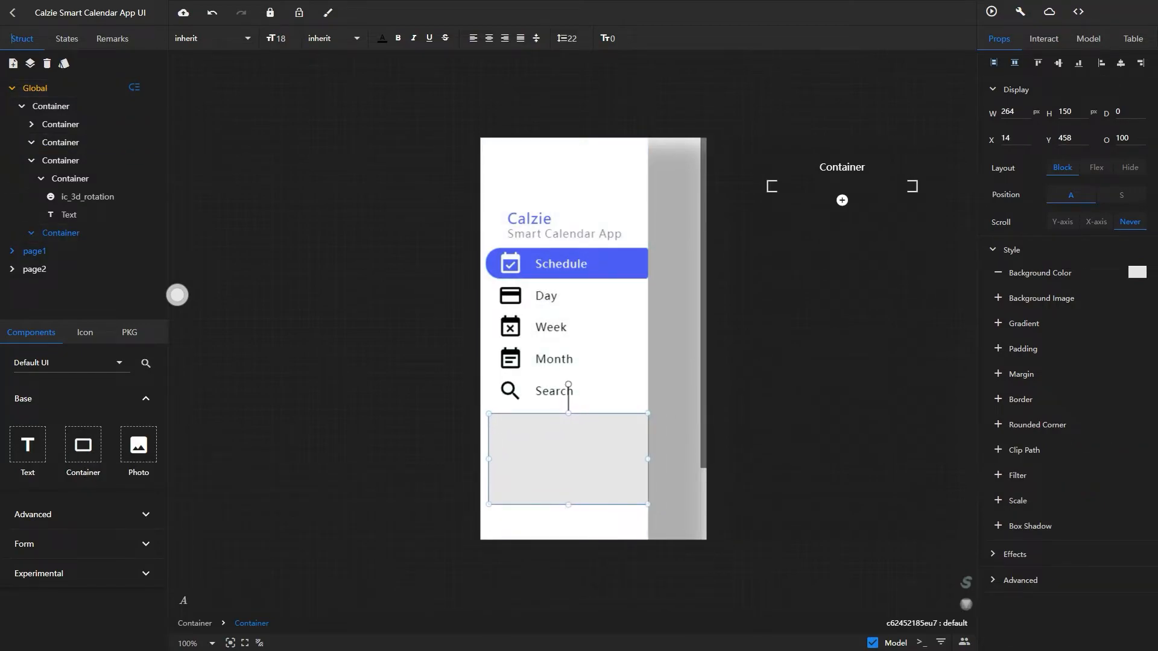
left_click_drag(568, 505, 568, 478)
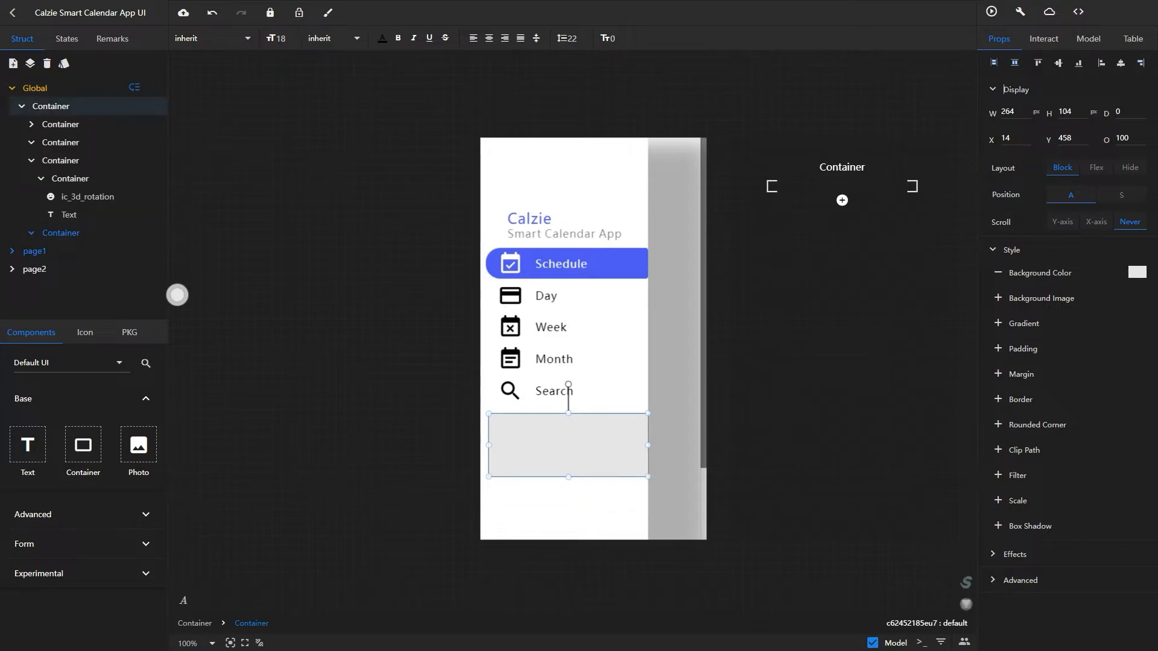
left_click(998, 273)
Nest a container of about 261 × 49 px without background colour inside the new lower container.
left_click_drag(83, 445, 541, 456)
left_click(998, 272)
left_click_drag(468, 472, 648, 459)
left_click(565, 451)
left_click_drag(569, 510, 568, 448)
left_click(568, 489)
Place the Material Design settings icon in the nested container, and align that container left and vertically centred in its parent.
left_click(77, 333)
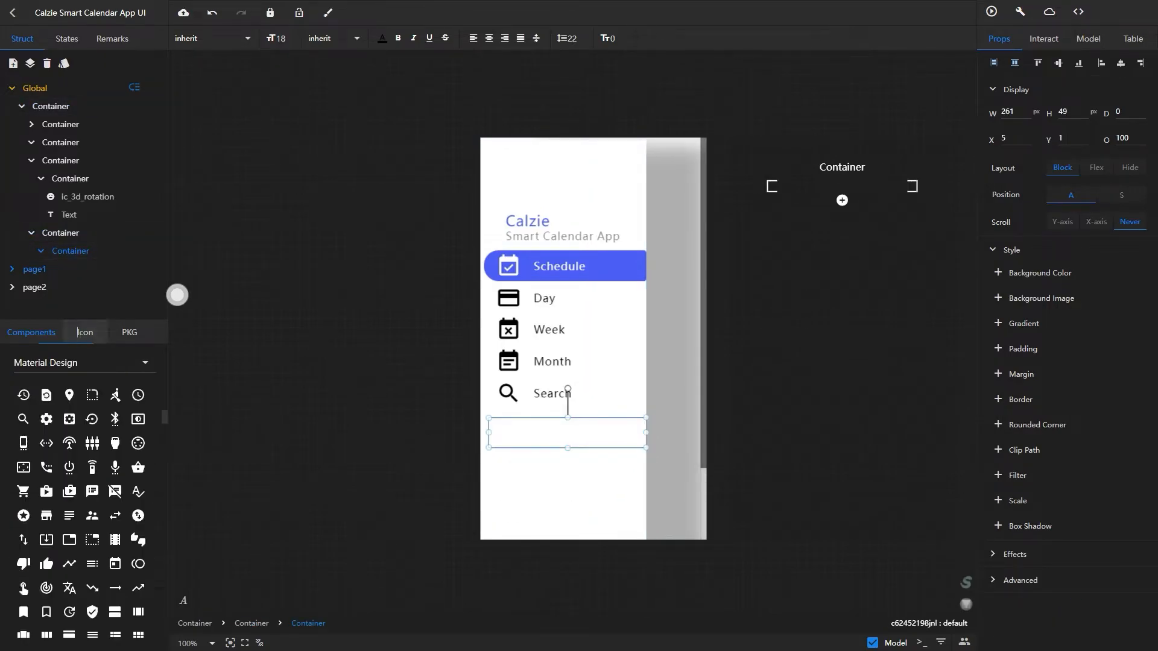
scroll(92, 547, "up", 5)
scroll(92, 546, "down", 5)
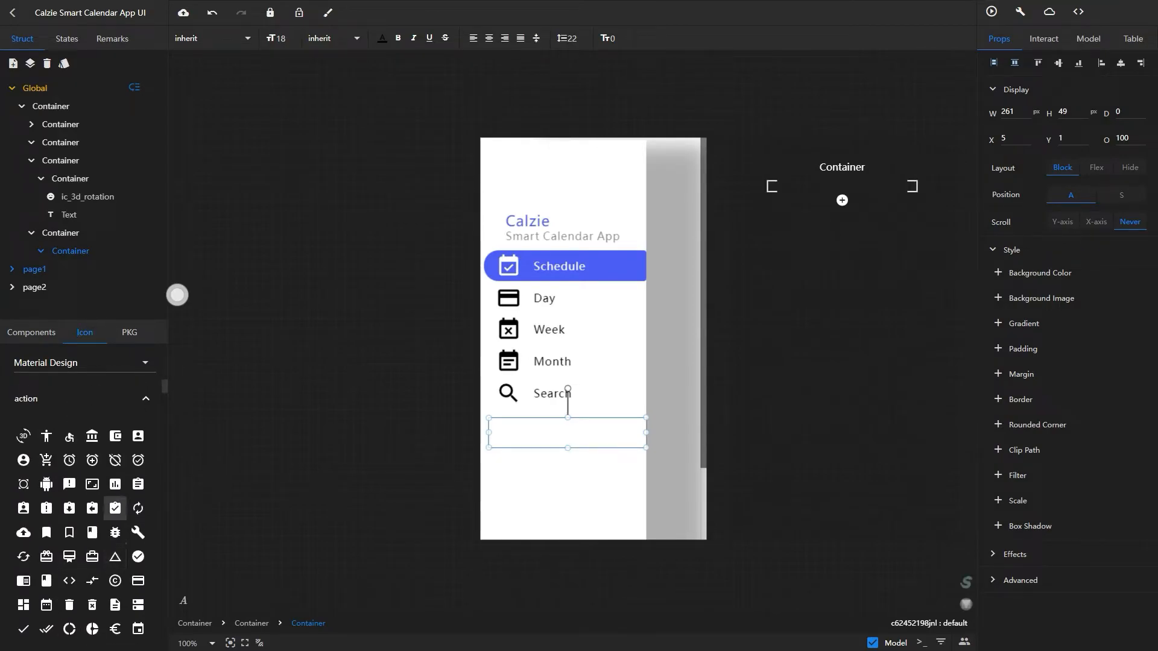
scroll(115, 503, "down", 3)
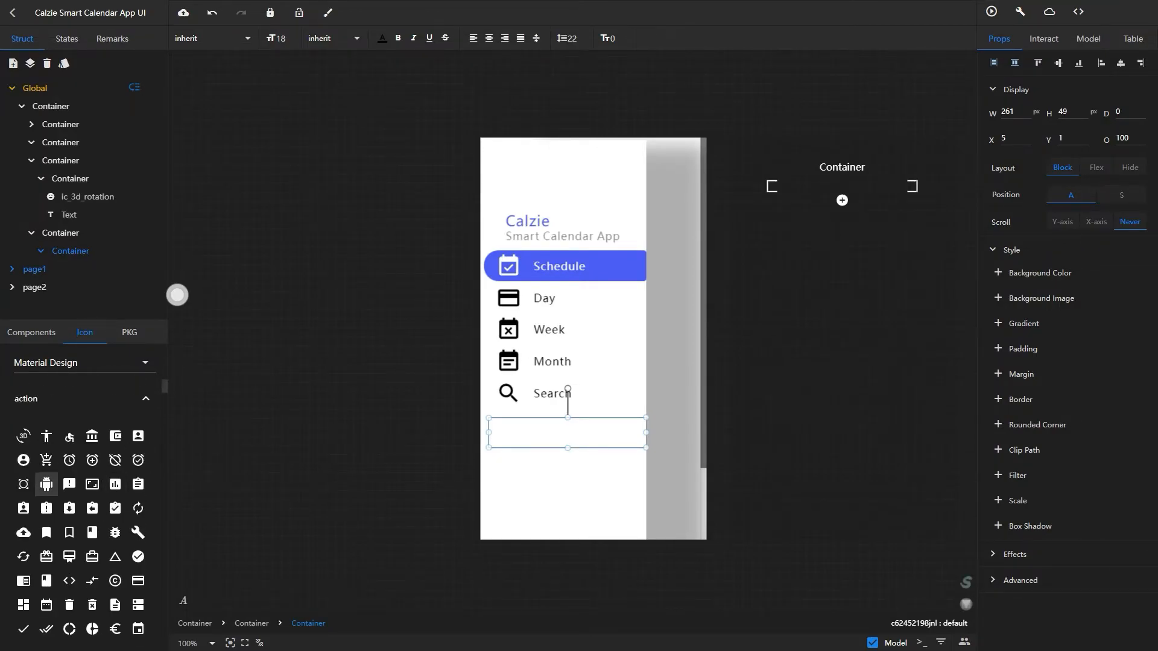
scroll(115, 557, "down", 3)
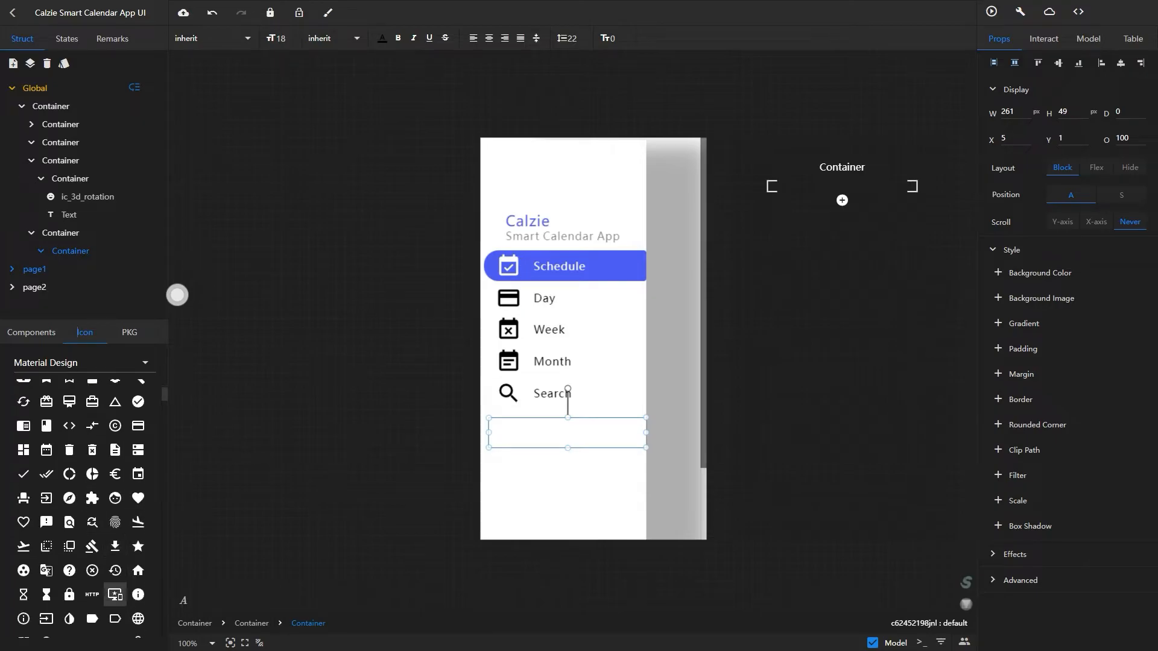
scroll(116, 557, "down", 3)
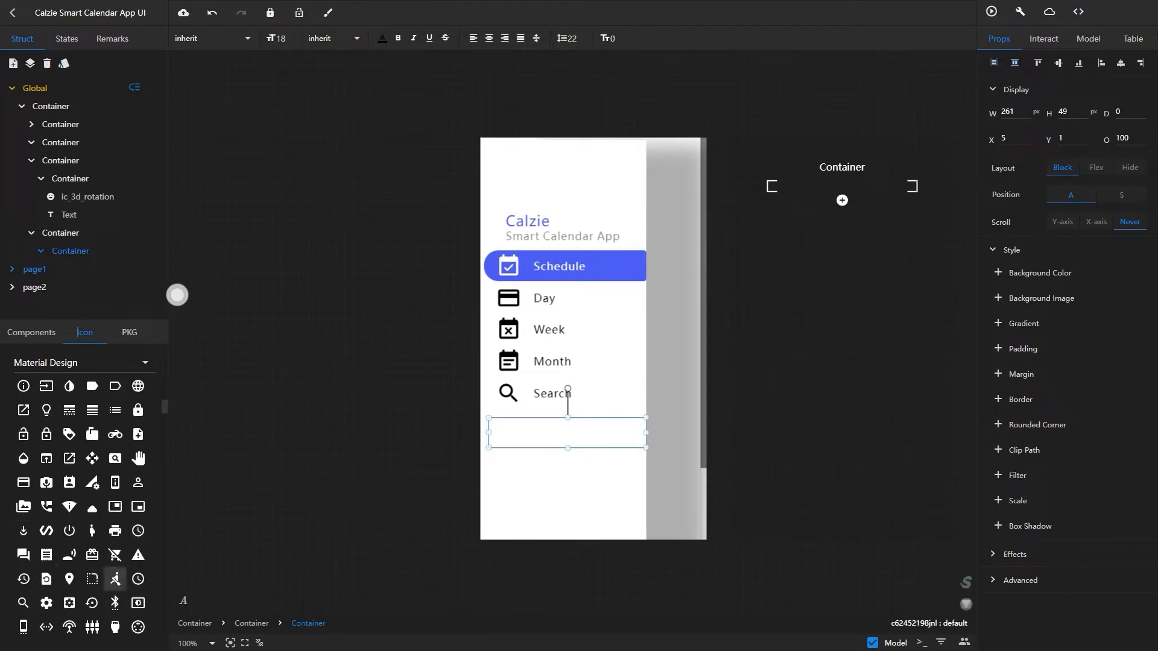
left_click_drag(262, 603, 522, 440)
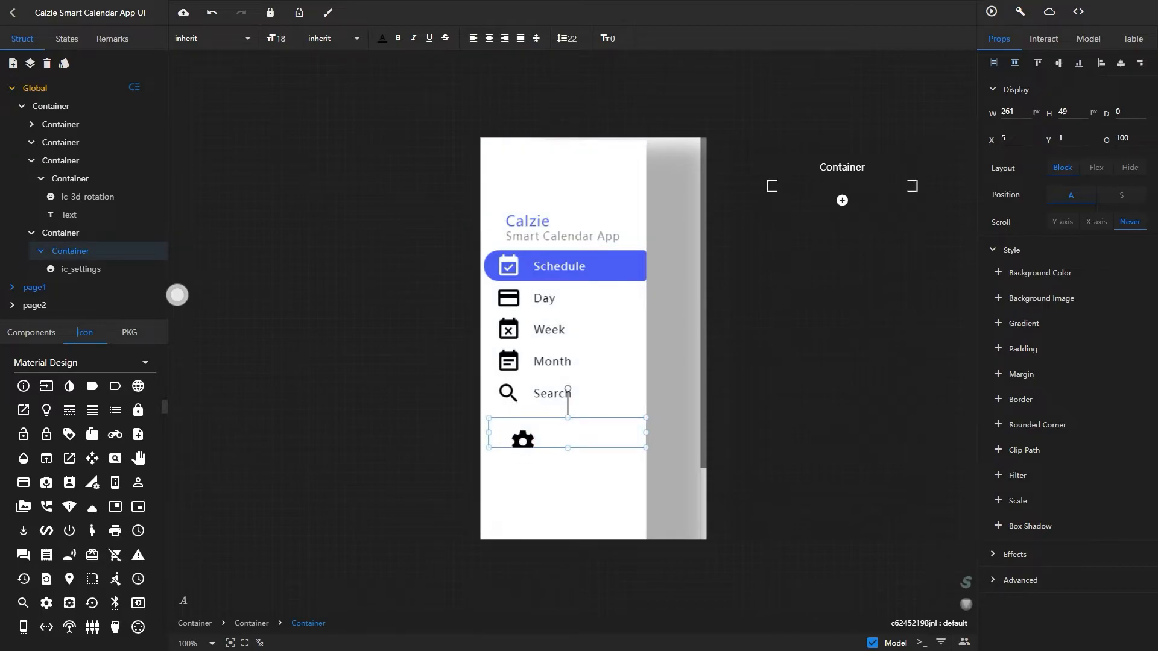
left_click(1102, 63)
left_click(1058, 63)
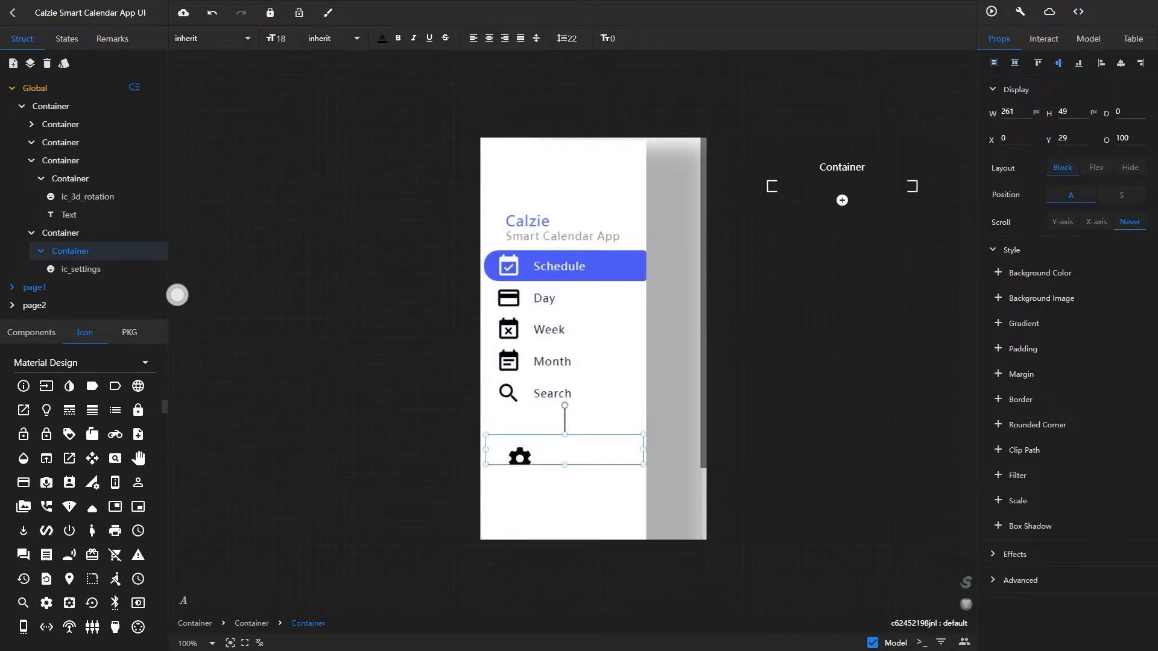
Align the settings icon left and vertically centred in its row, and narrow the row container to about 247 px at X 14.
left_click(81, 270)
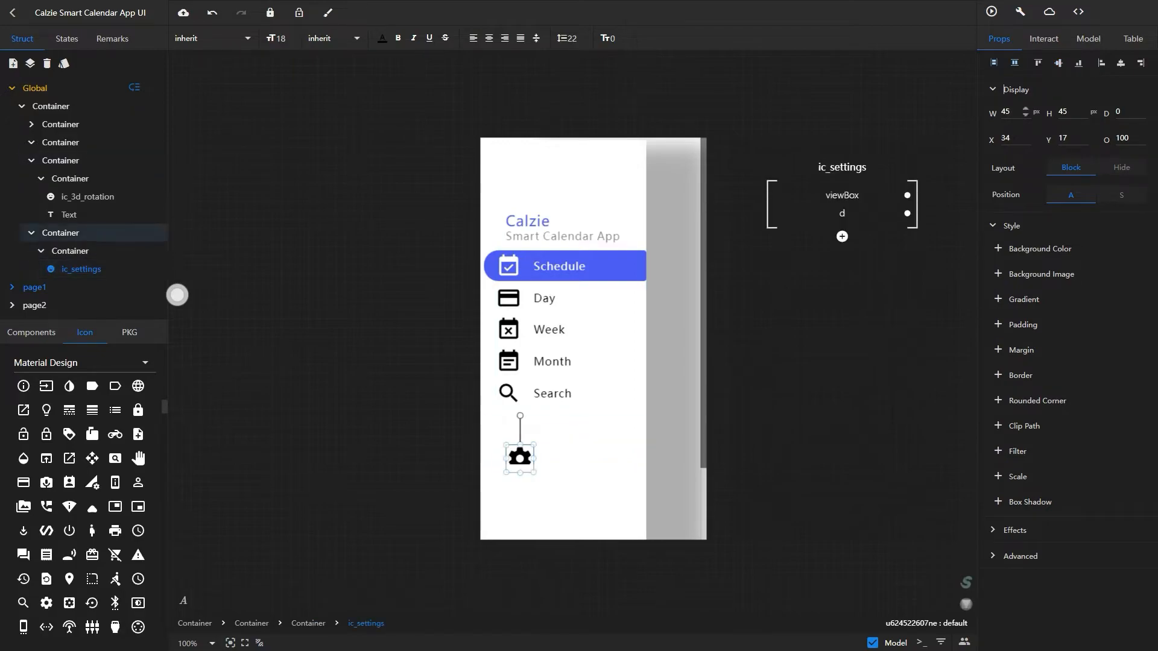
left_click(1102, 63)
left_click(1059, 63)
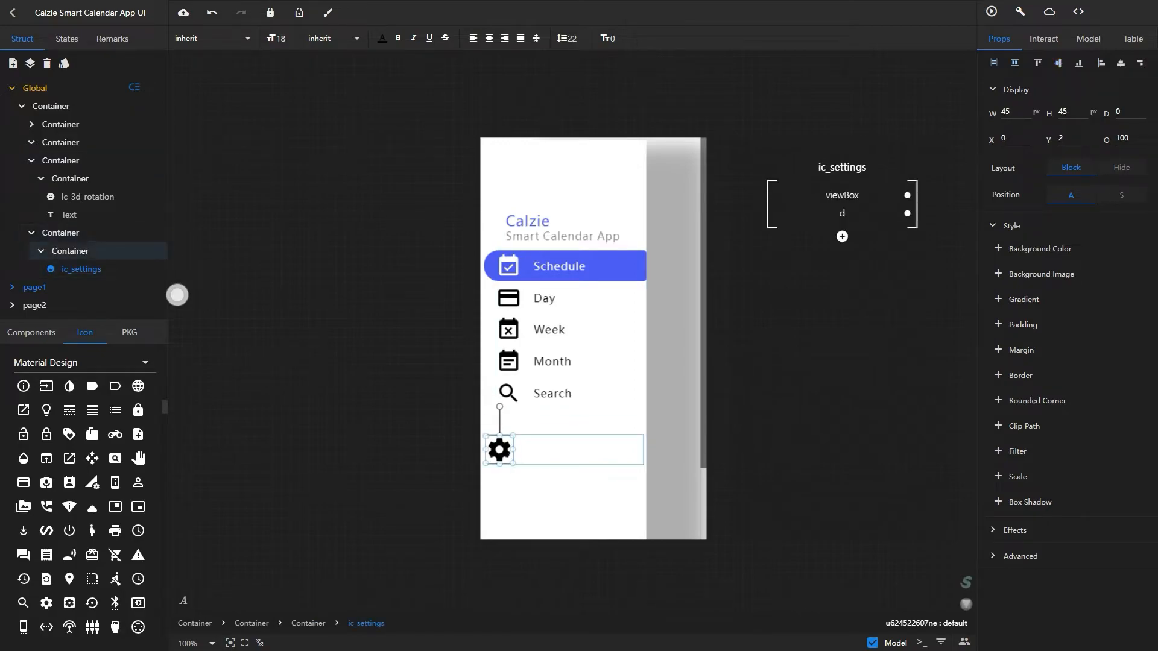
left_click(70, 250)
left_click_drag(485, 450, 494, 450)
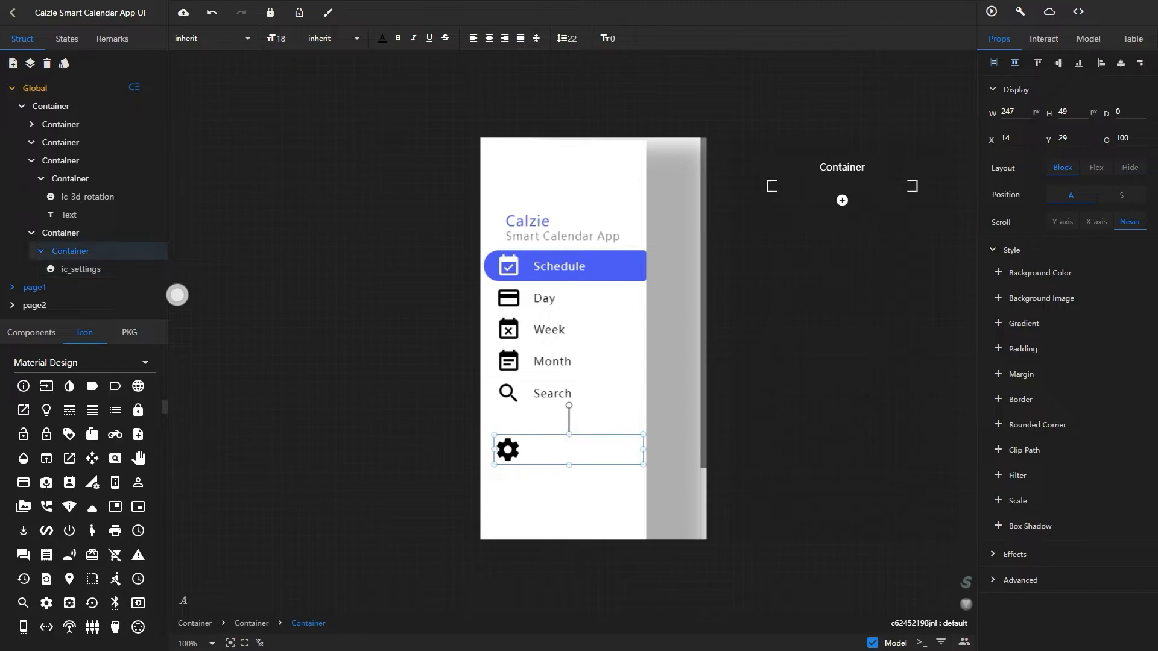
Add a text element with font size 18 beside the settings icon, vertically centred in the row.
left_click(31, 332)
left_click_drag(28, 445, 564, 450)
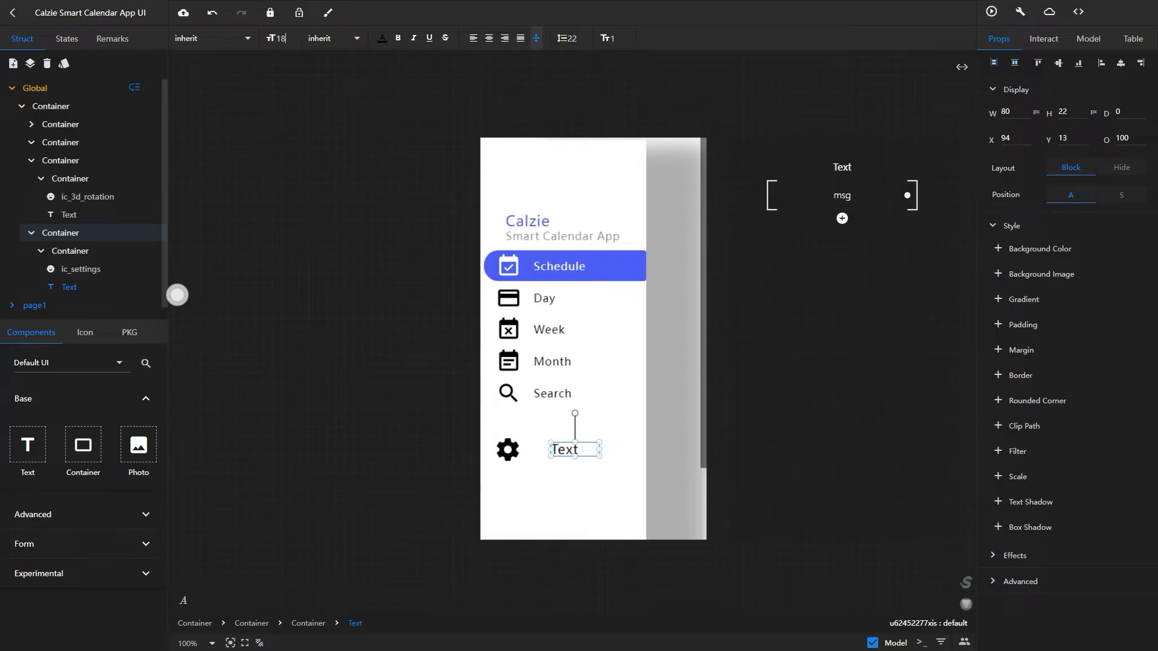
left_click(1059, 63)
left_click_drag(550, 450, 528, 450)
Add a model named copy with the value 2 to the settings row container.
left_click(1079, 39)
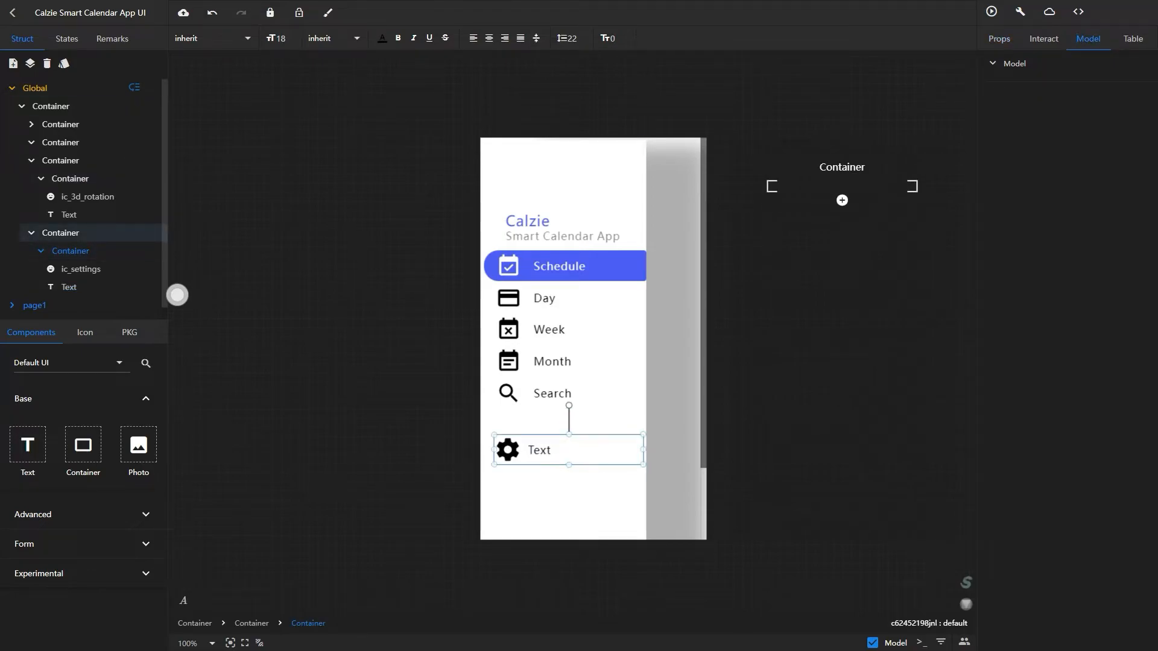
left_click(842, 200)
left_click(872, 202)
double_click(1027, 89)
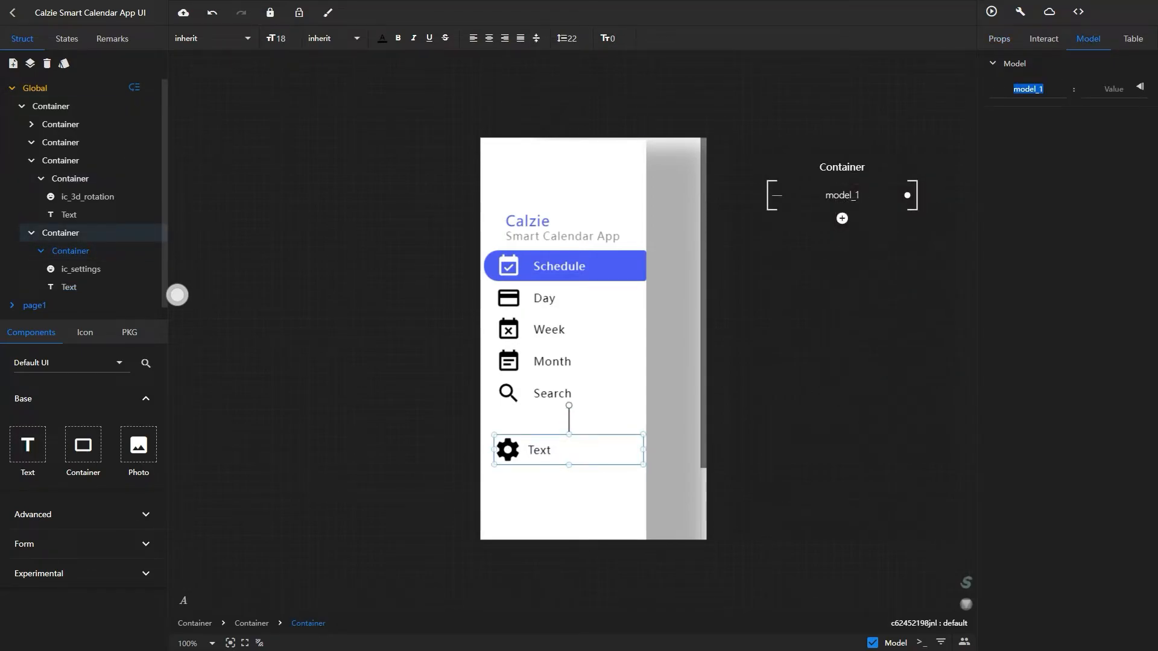
key("Tab")
type("2")
Set the settings row's position to S and give its parent container a flex layout with centred items and wrapping, keeping position A.
left_click(992, 39)
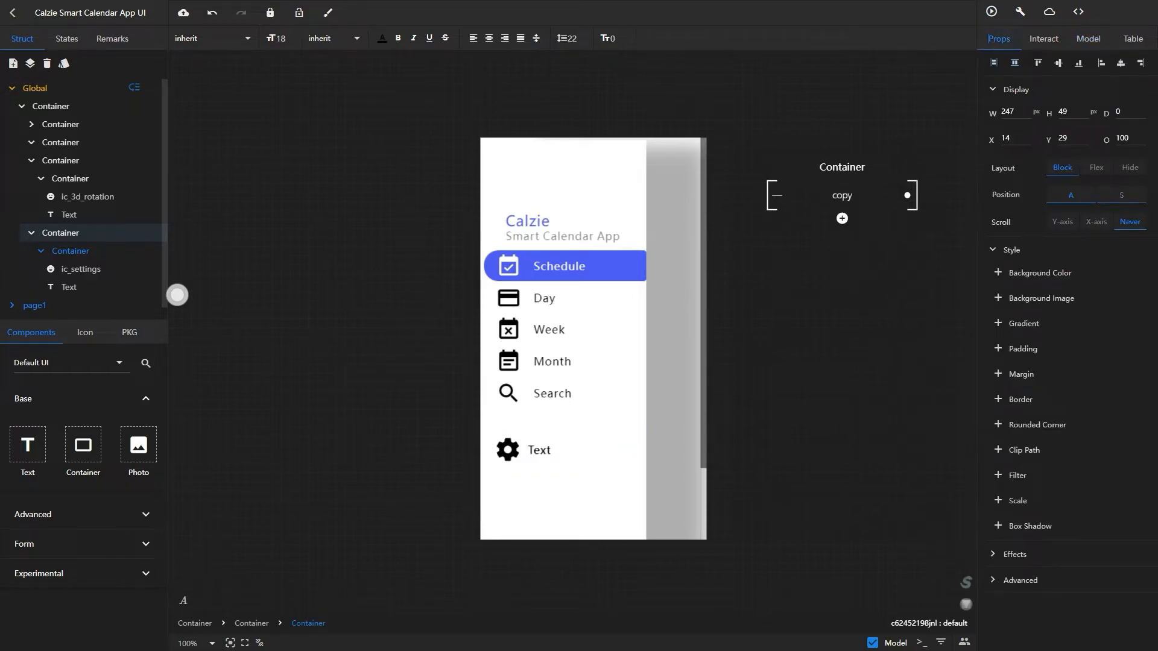
left_click(1121, 195)
left_click(61, 233)
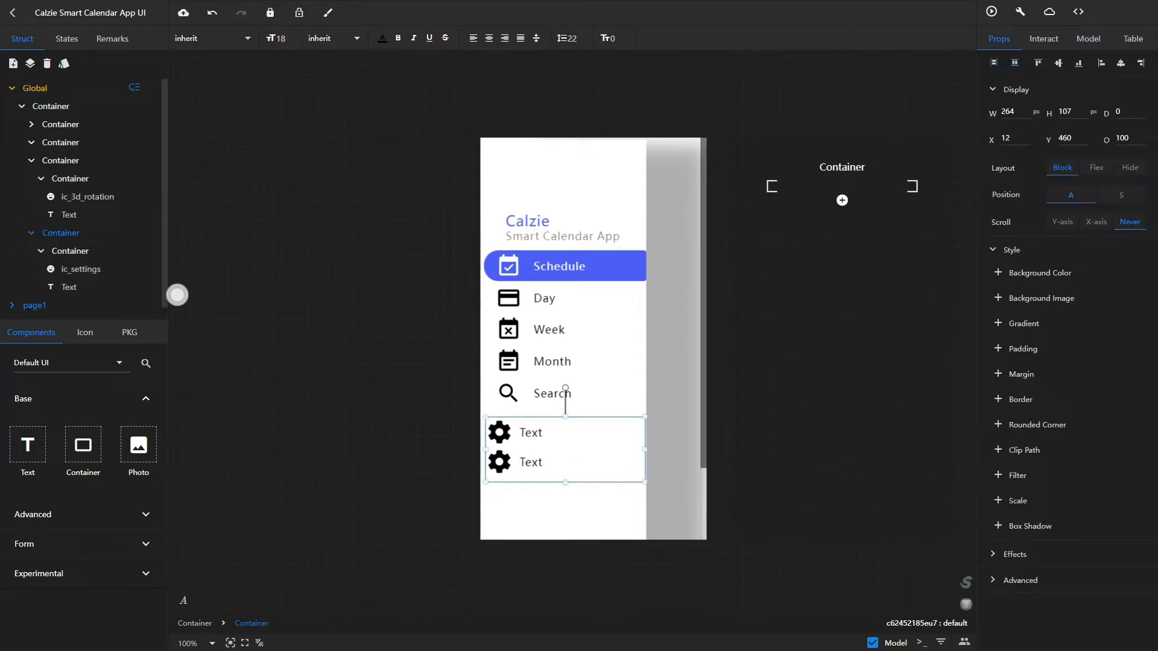
left_click(1097, 168)
left_click(1076, 222)
left_click(1121, 248)
left_click(1071, 195)
Nudge the lower container right to X 26 with a width of 250 px.
key("Right")
key("Right")
key("Right")
key("Right")
key("Right")
key("Right")
key("Right")
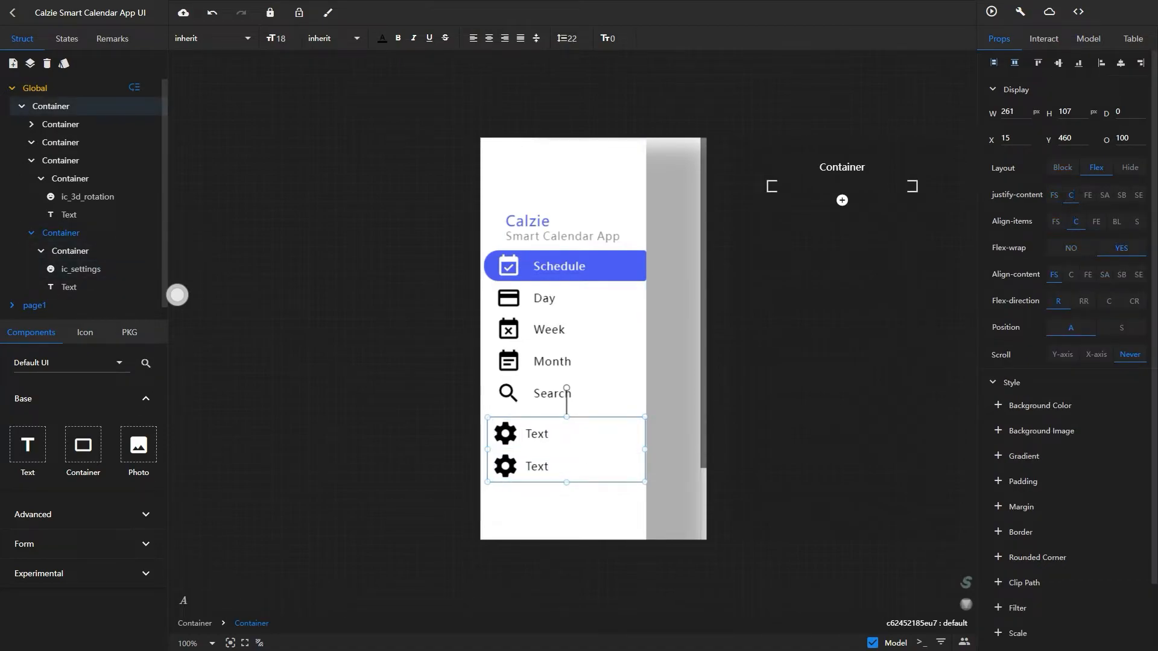
Add a one-dimensional model to the settings icon, with the icon's d path as its first value.
left_click(508, 434)
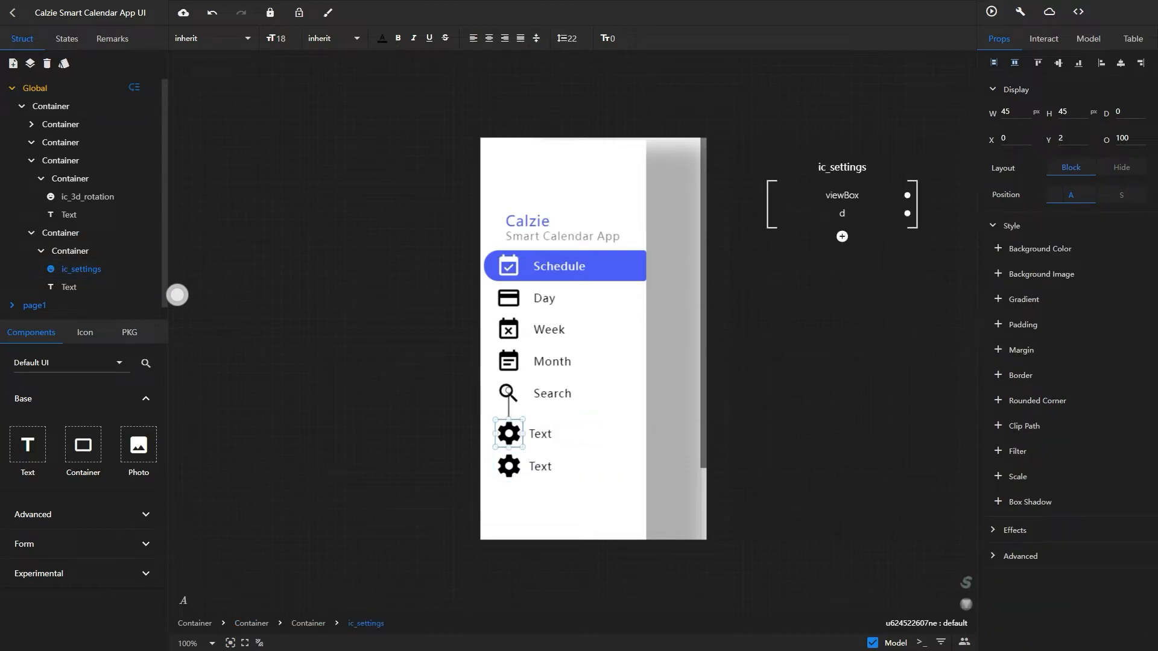
left_click(1088, 39)
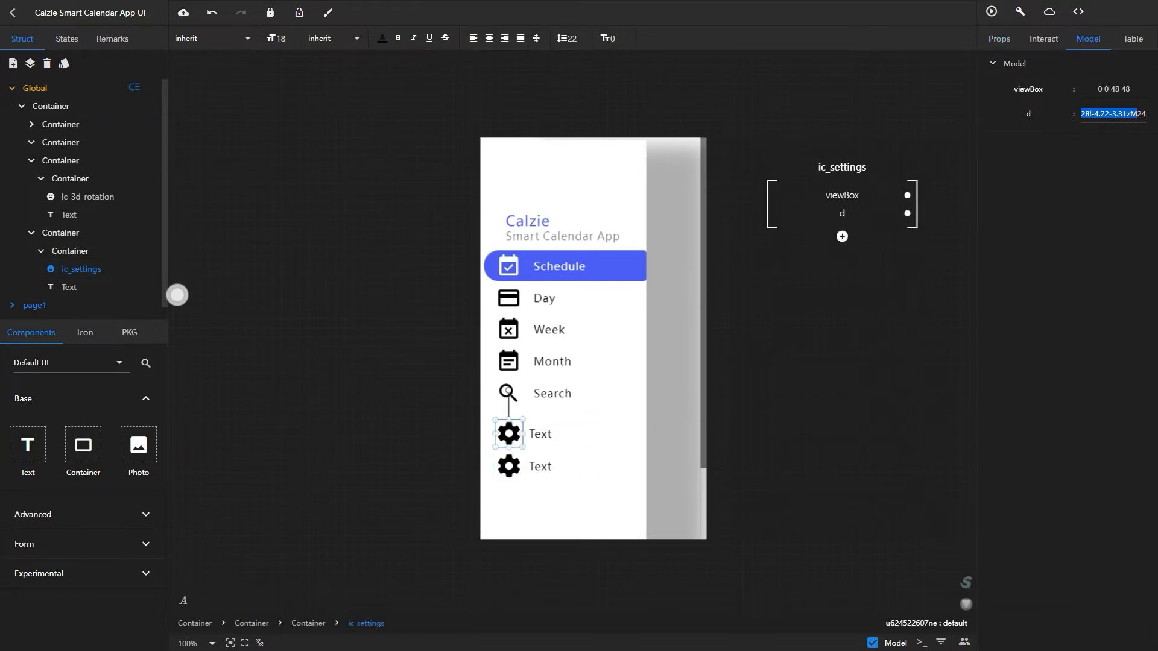
left_click(841, 236)
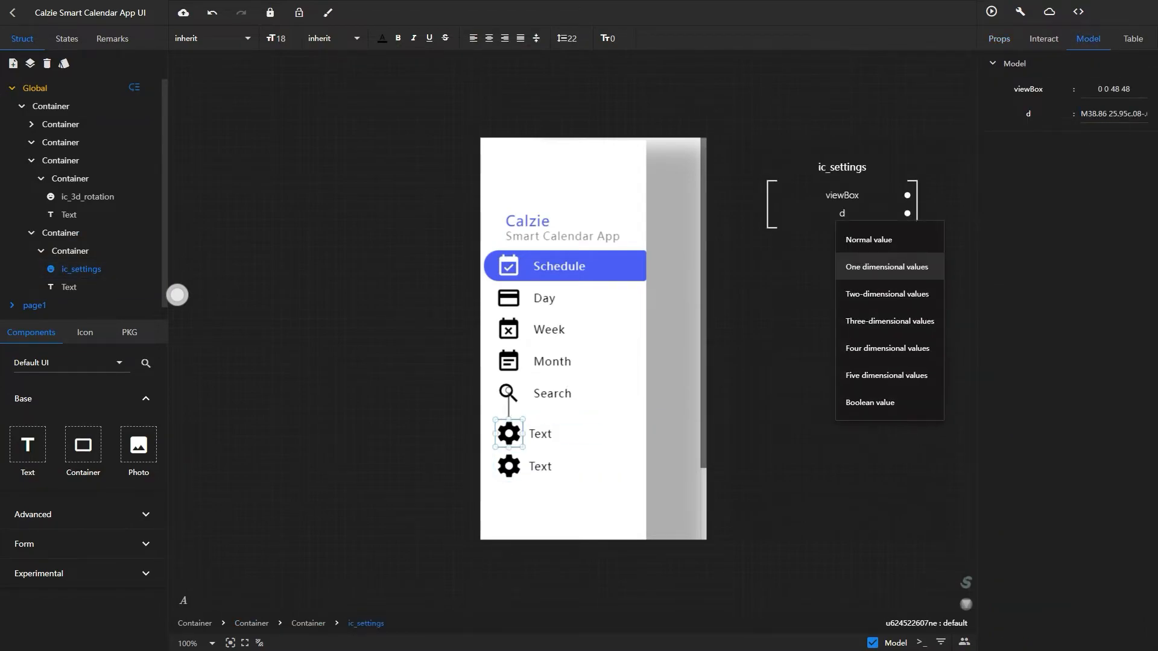
left_click(874, 266)
left_click(1057, 225)
key("ctrl+v")
left_click(1057, 256)
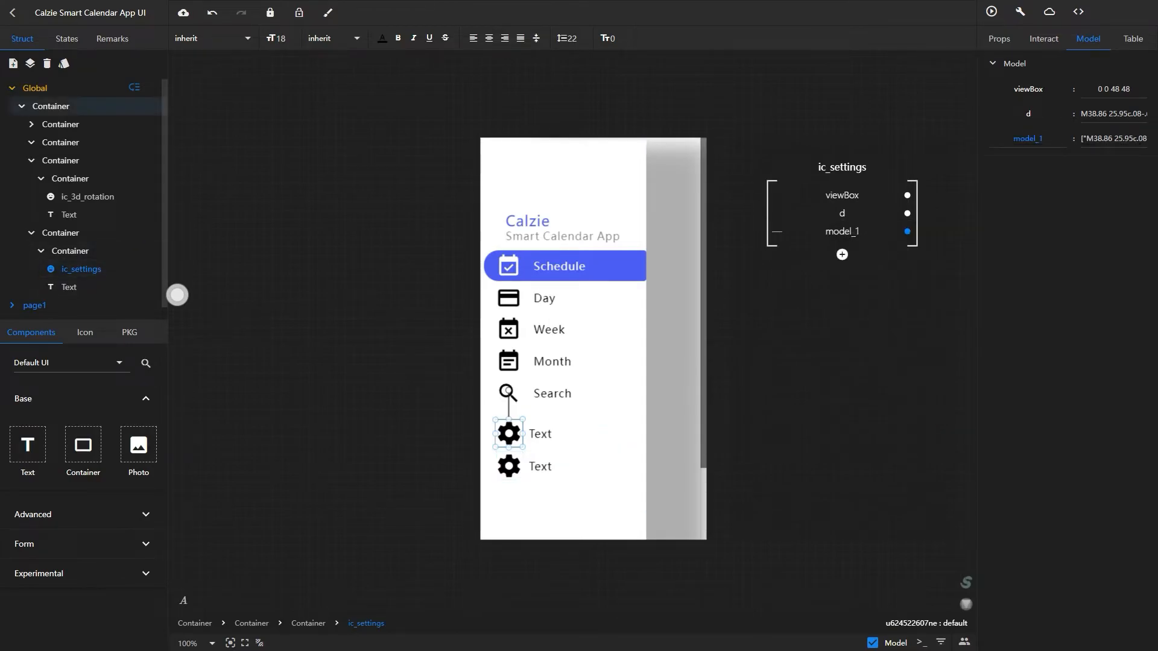
Place the Material Design chat icon in the drawer temporarily, copy its d path value, and delete the icon.
left_click(85, 332)
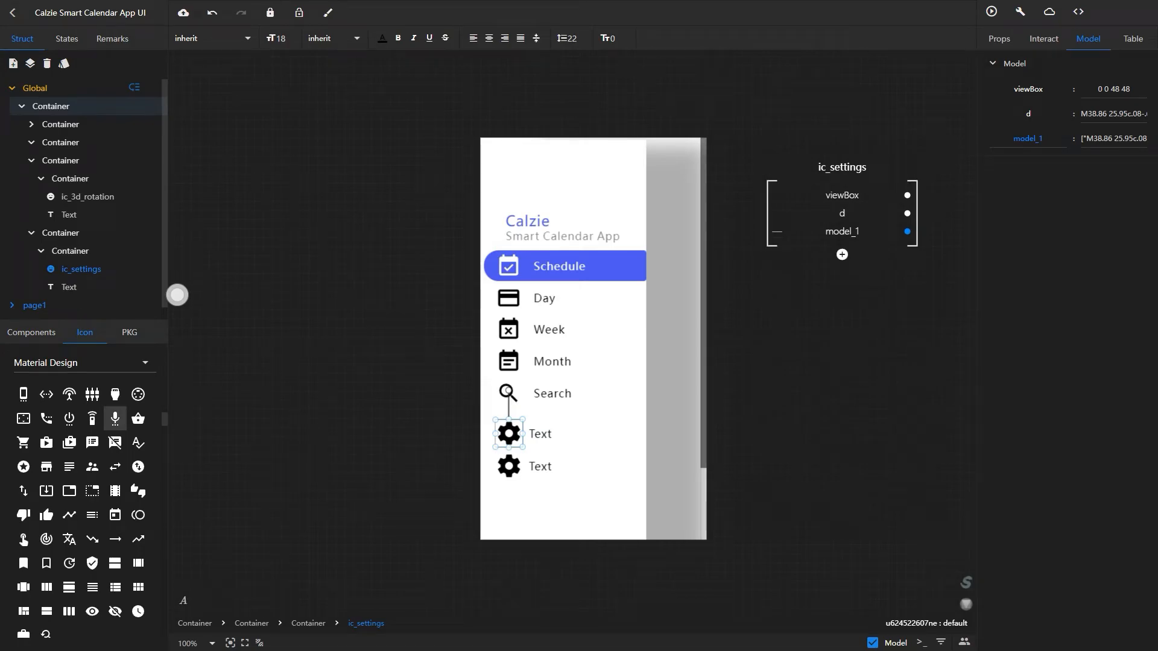
scroll(115, 575, "up", 5)
scroll(115, 570, "down", 10)
scroll(116, 561, "down", 5)
left_click_drag(92, 566, 524, 505)
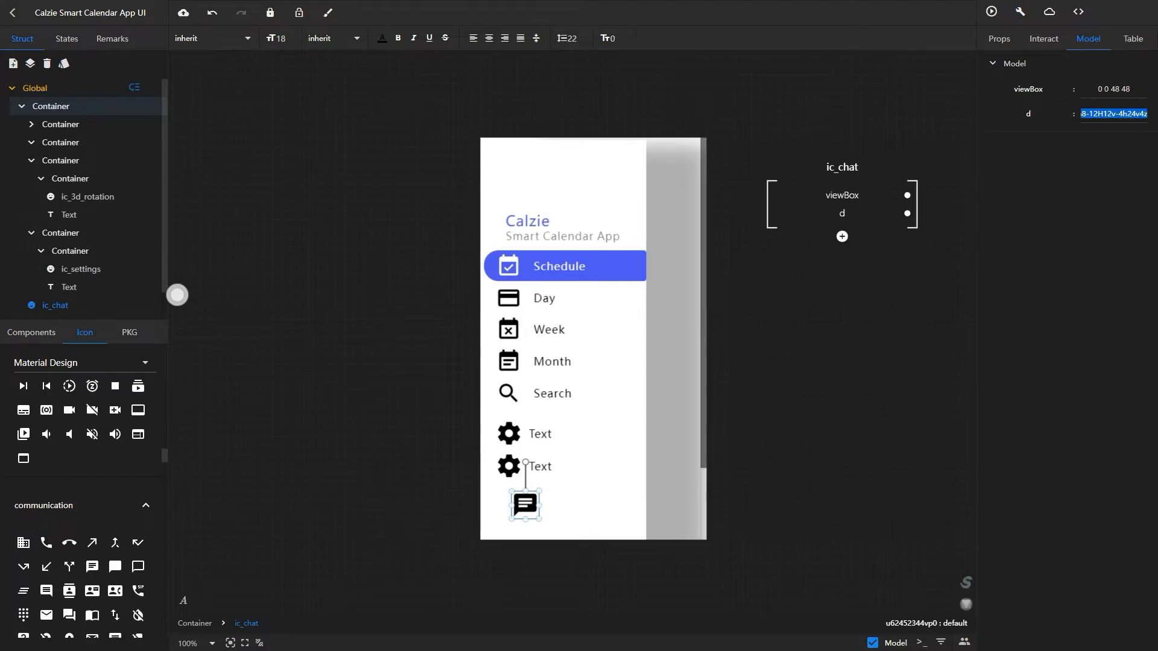
left_click(55, 305)
left_click(47, 64)
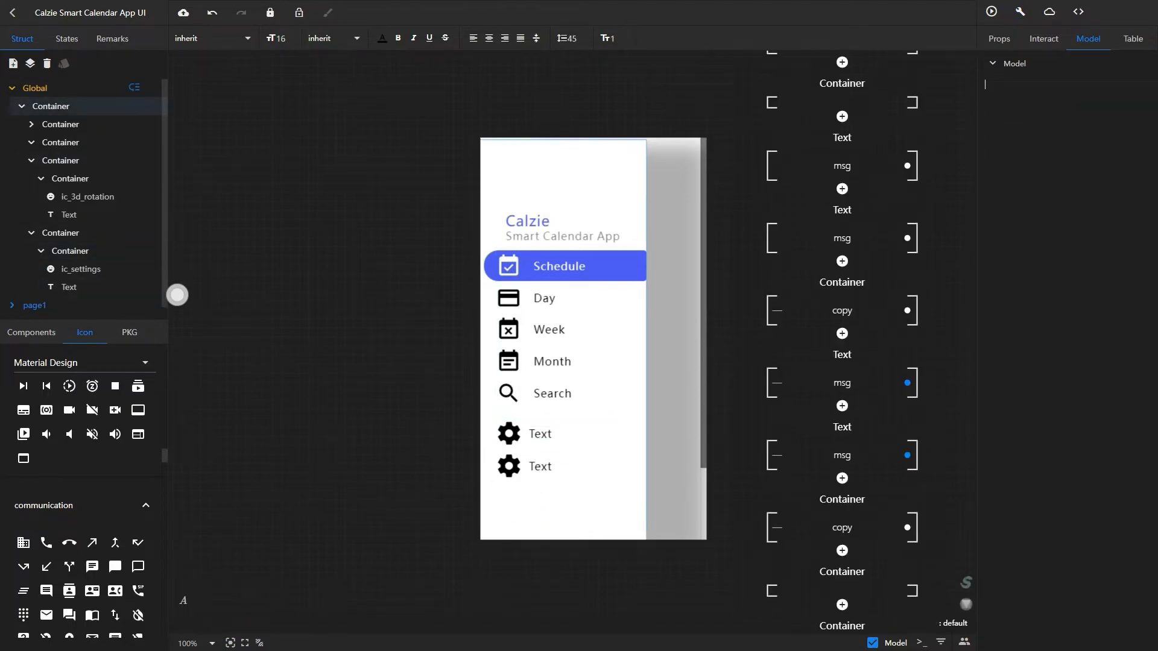
Enter the copied chat path as the second value of the settings icon's one-dimensional model and rename that model d.
left_click(81, 269)
left_click(1108, 139)
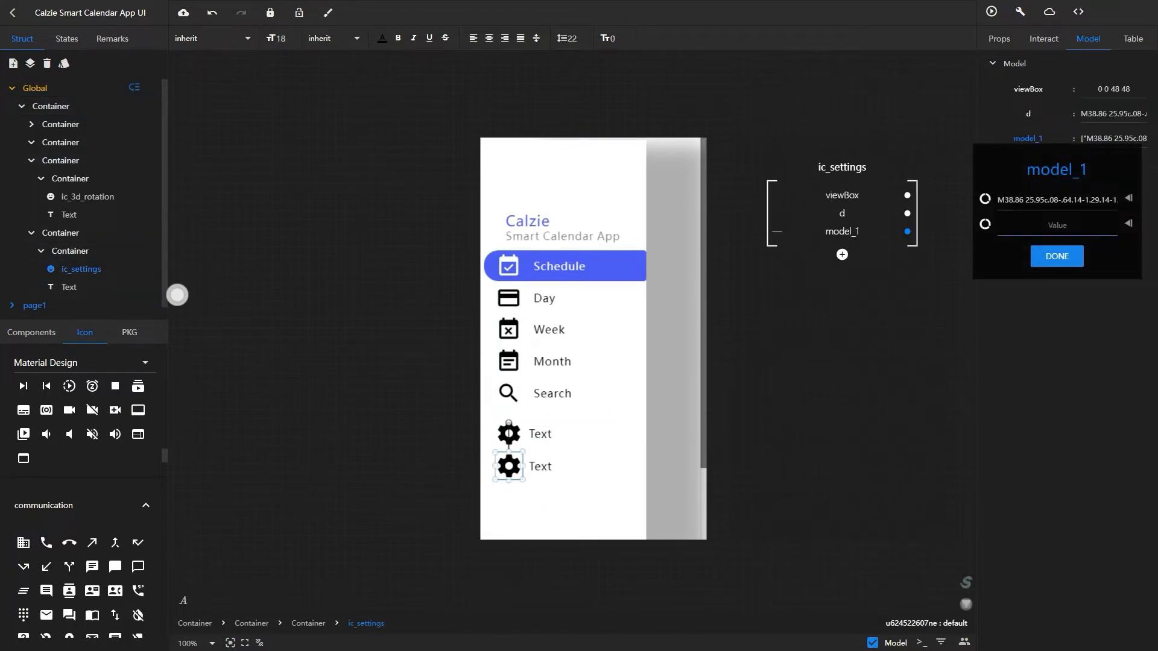
left_click(1057, 256)
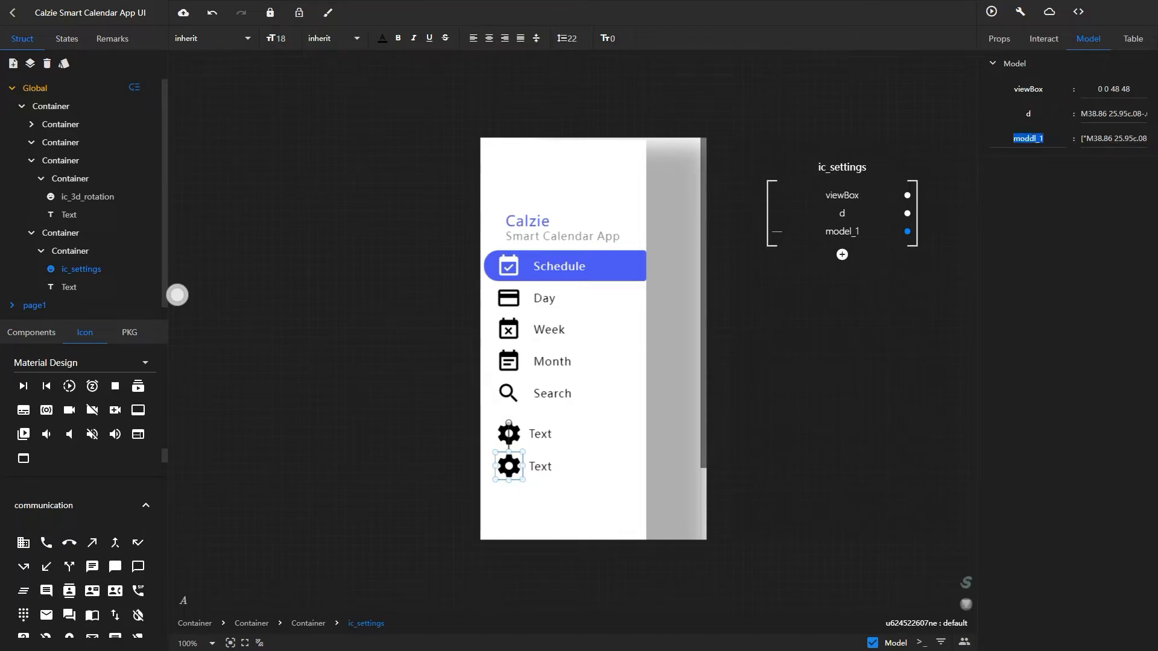
type("d")
Replace the settings row text's msg model with a one-dimensional msg model holding the values Settings and Feedback.
left_click(555, 466)
left_click(554, 434)
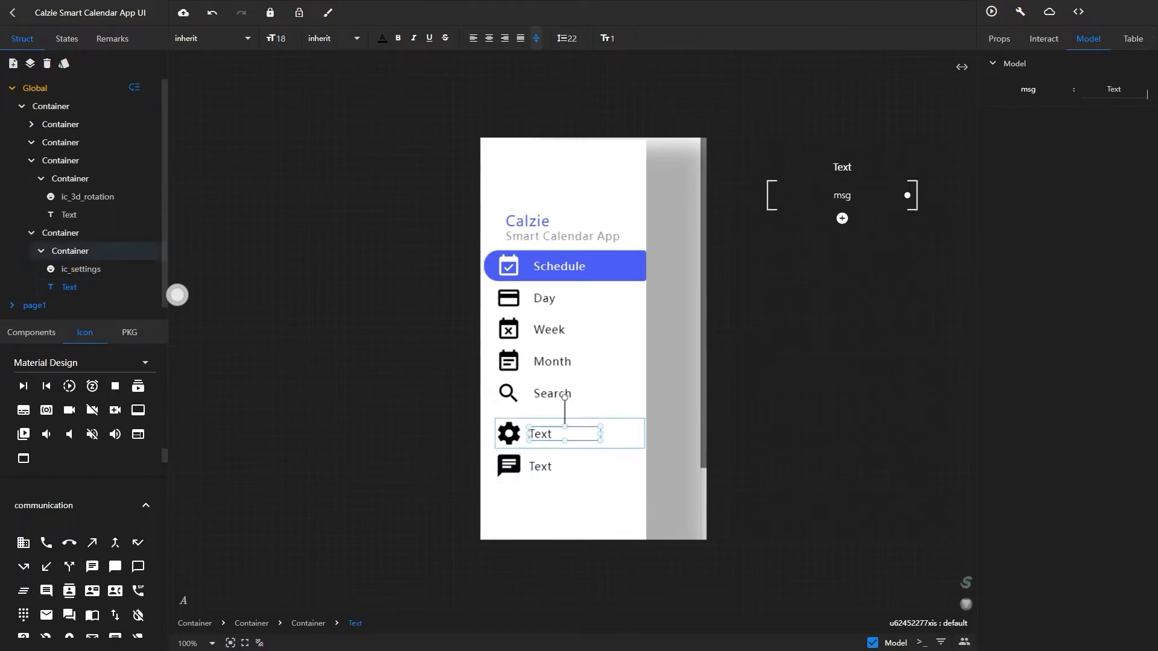
left_click(842, 218)
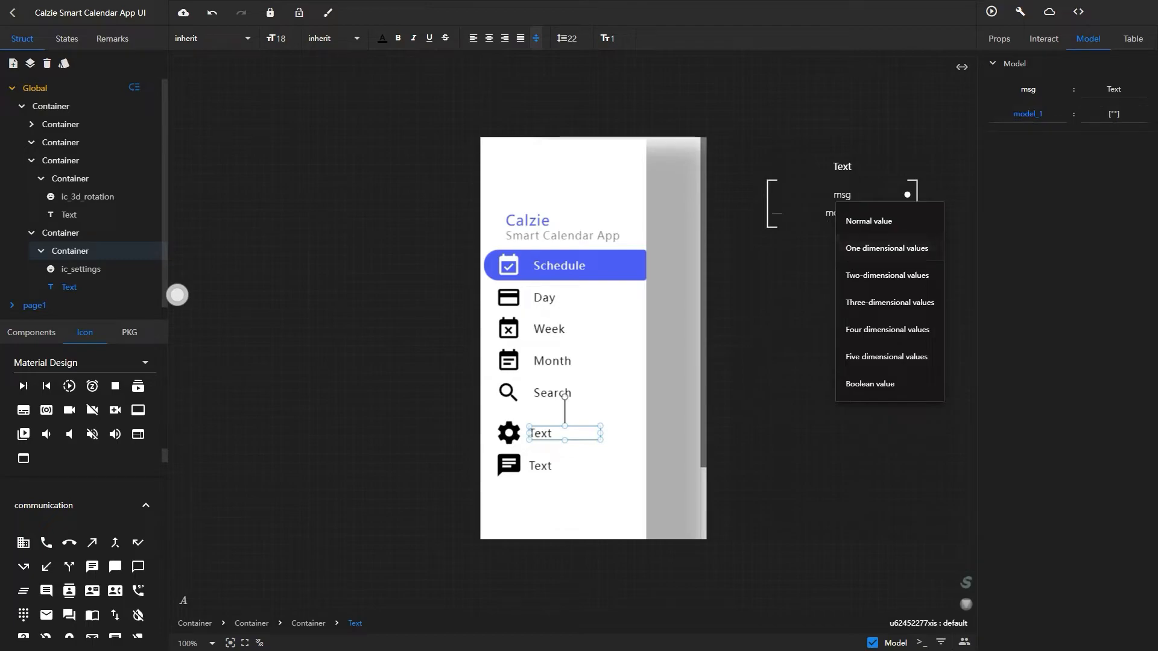
left_click(1114, 114)
left_click(985, 199)
left_click(1057, 231)
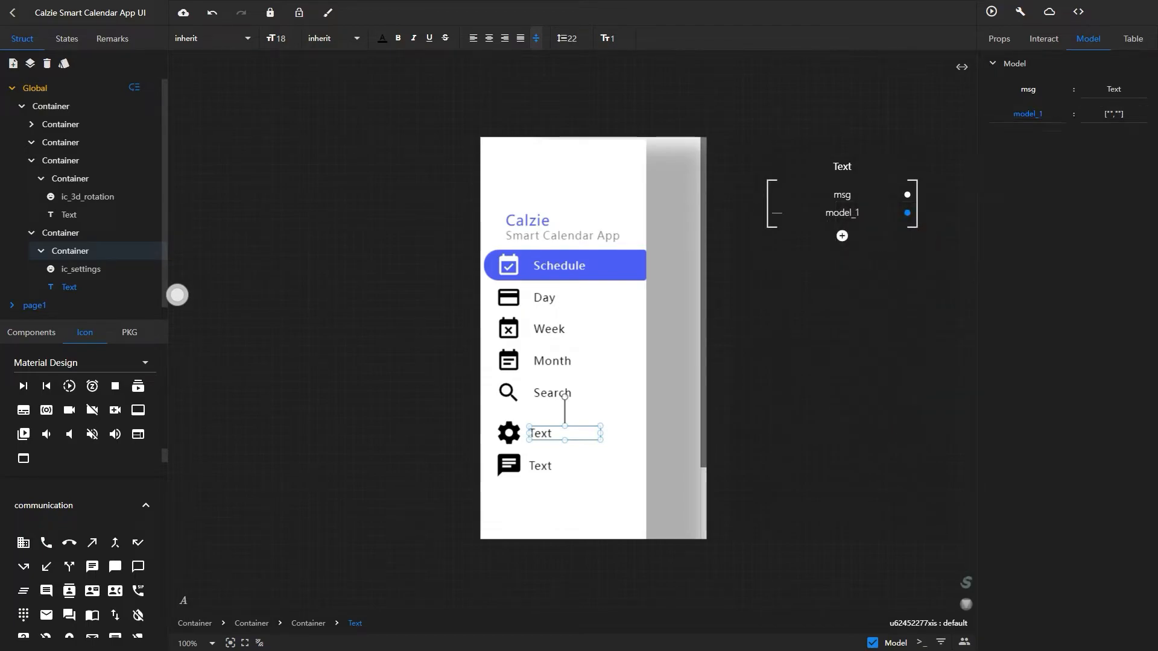
key("Return")
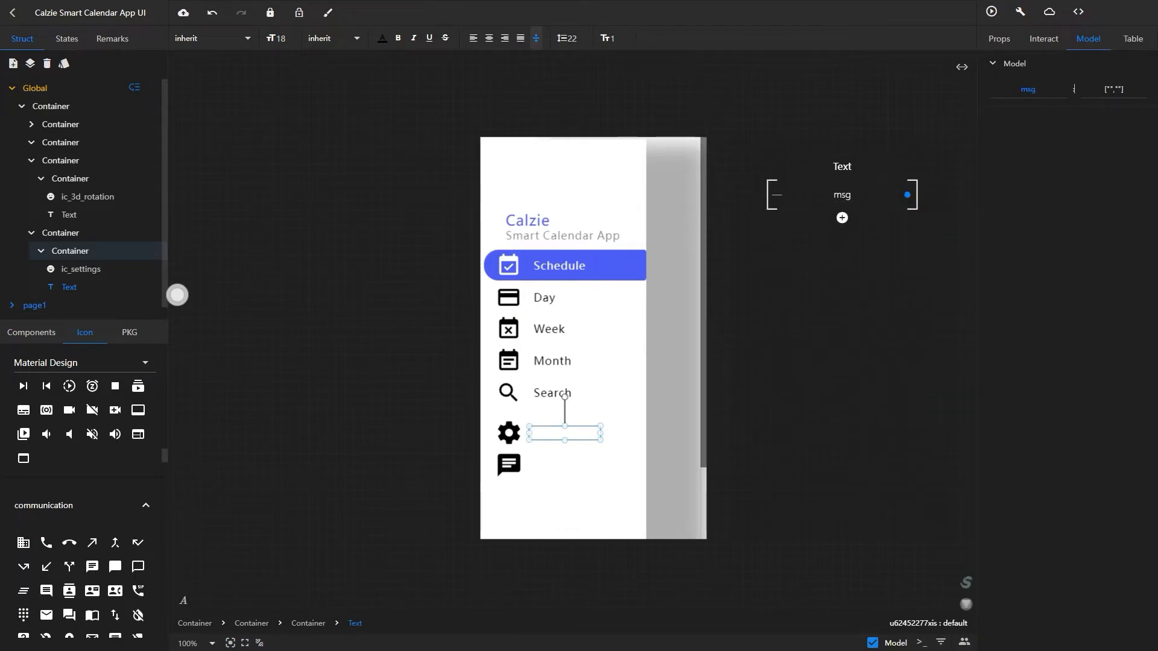
left_click(1114, 89)
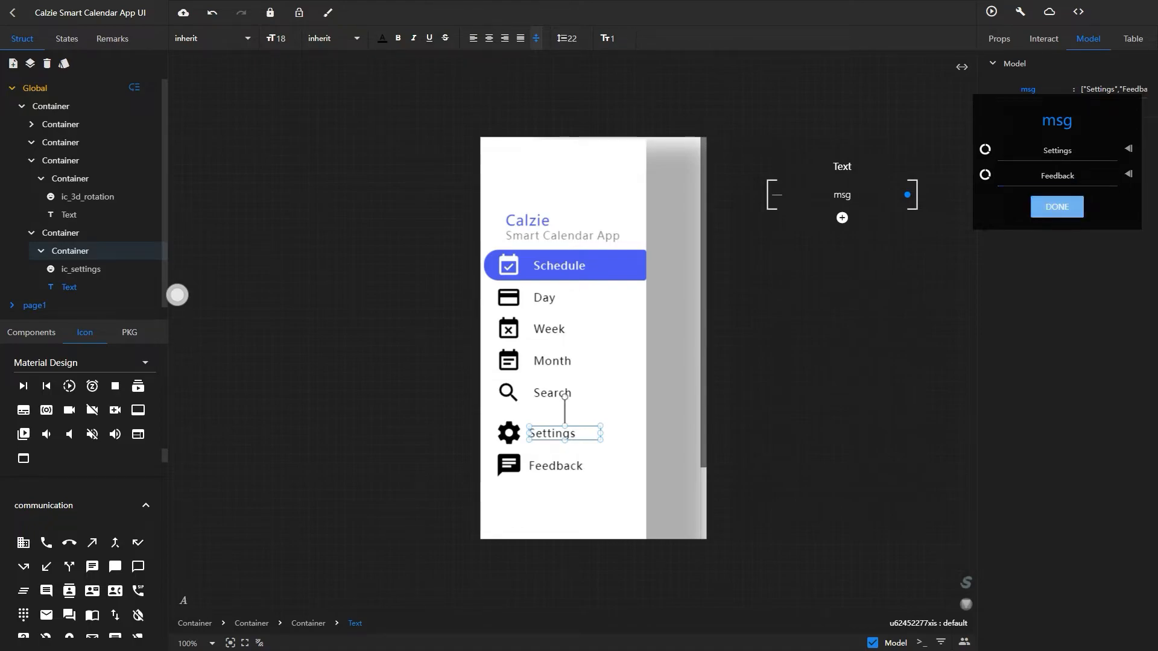
left_click(1057, 207)
left_click(556, 466)
left_click(999, 38)
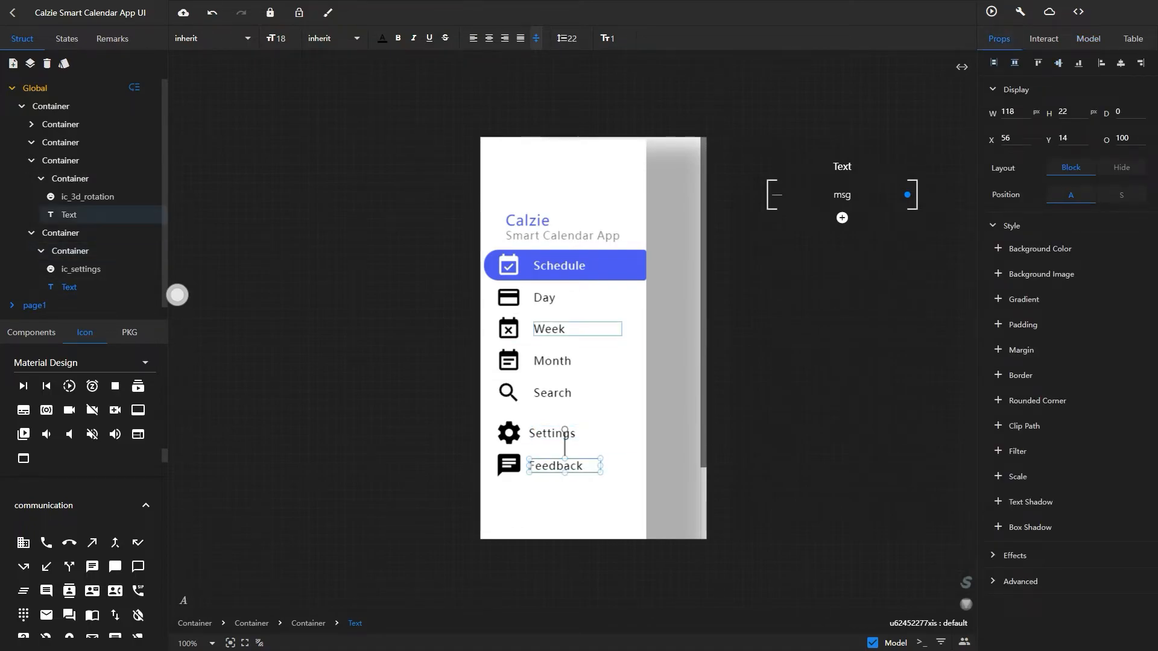
left_click(603, 505)
left_click(618, 467)
left_click(554, 330)
left_click(619, 434)
Give the Settings and Feedback container a border of 1 at top and bottom and 0 at the sides, with opacity 70.
left_click(61, 232)
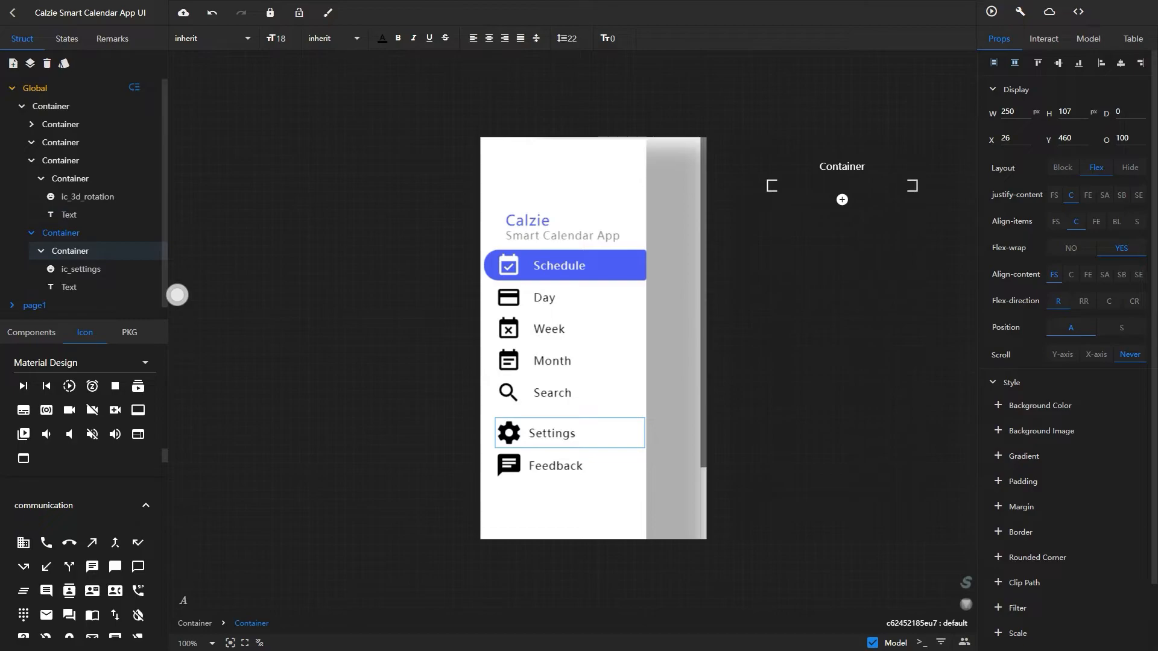
scroll(1067, 362, "down", 2)
left_click(998, 457)
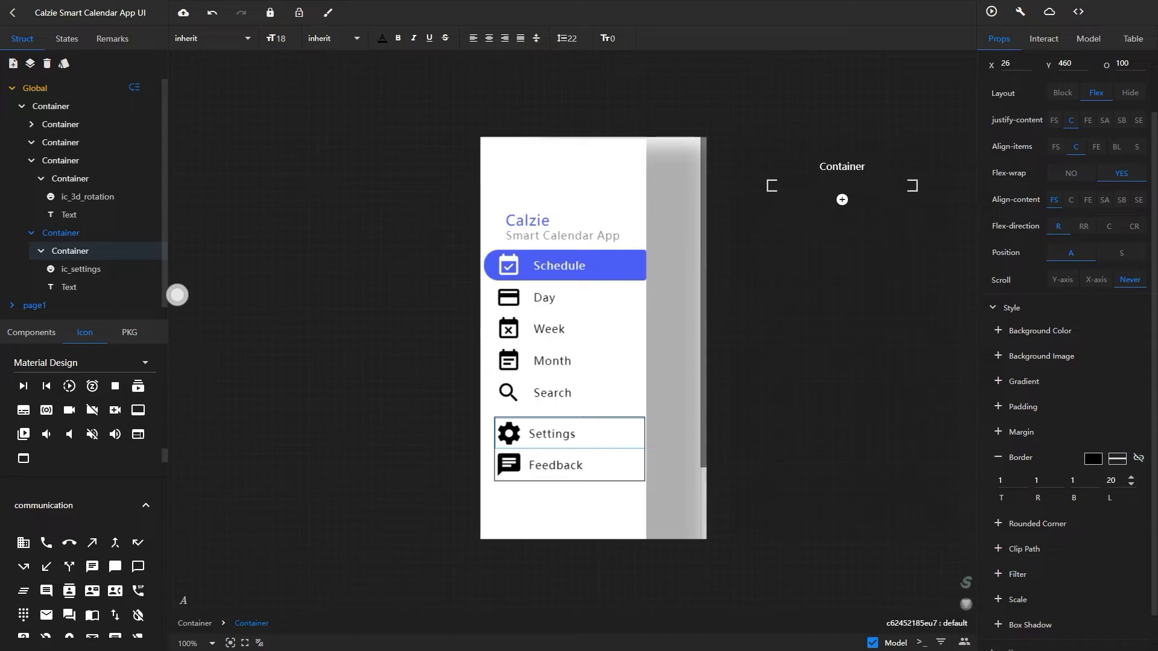
double_click(1036, 480)
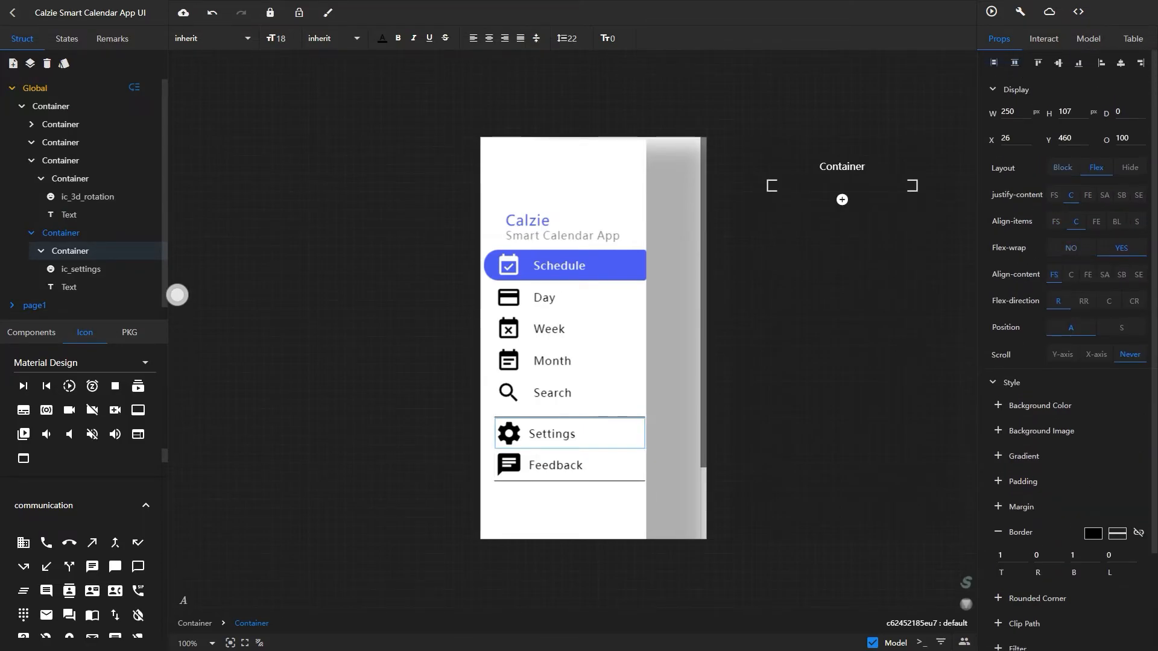
type("70")
key("Return")
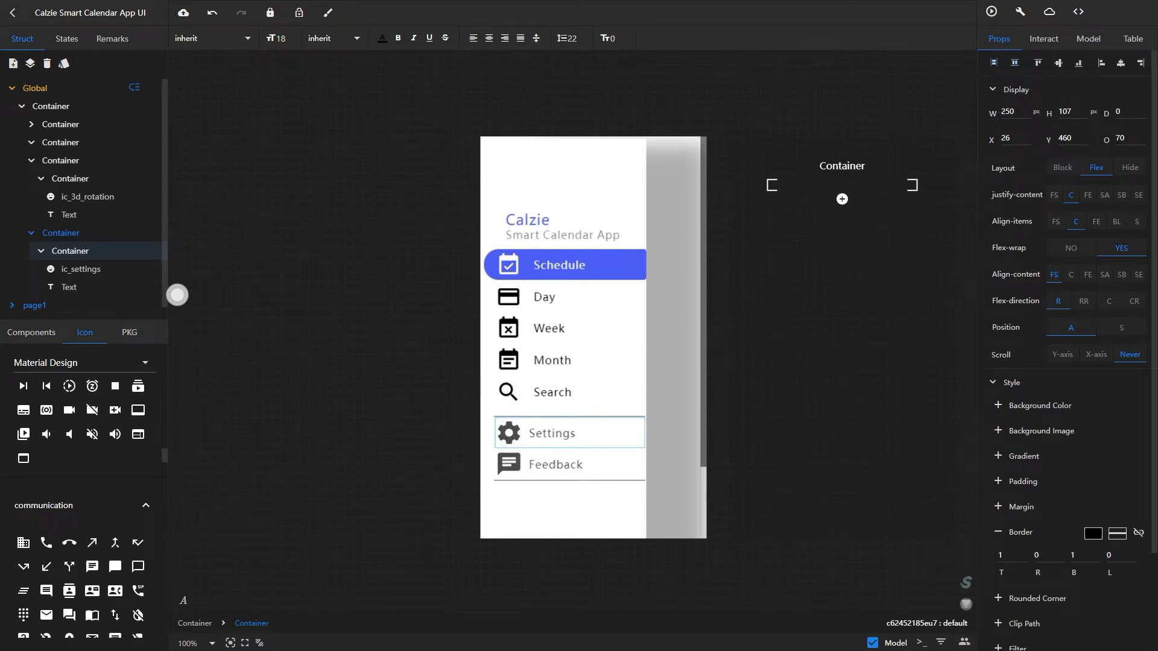
Add a border to the upper menu rows container with 1 at the top and 0 on the other three sides.
left_click(69, 215)
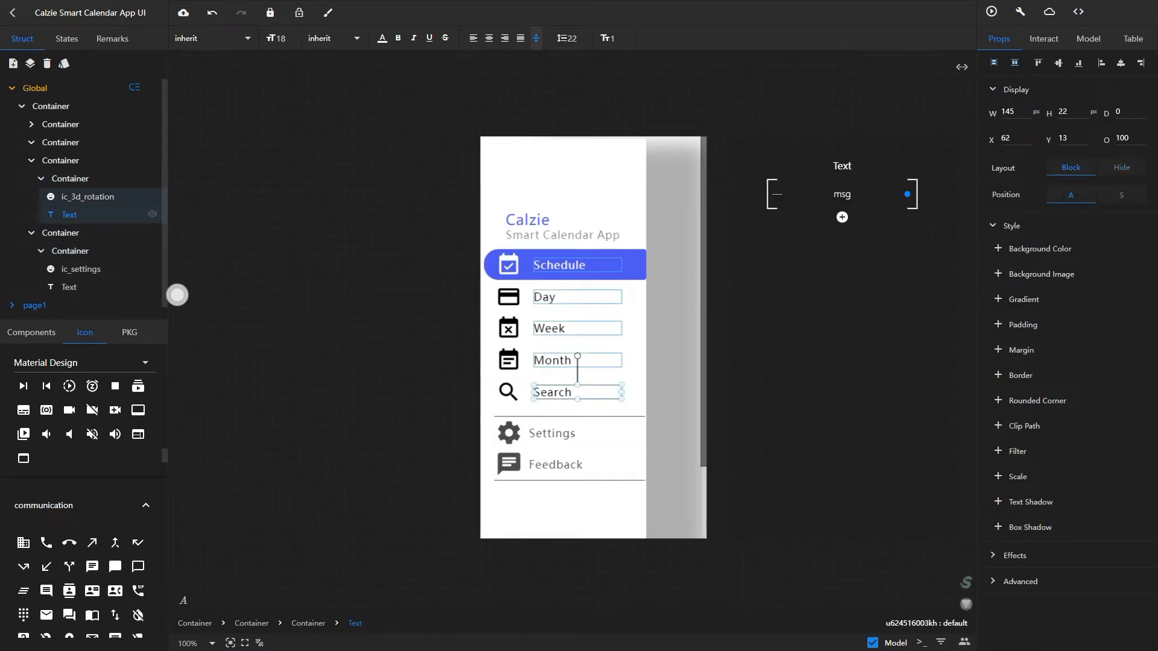
left_click(61, 161)
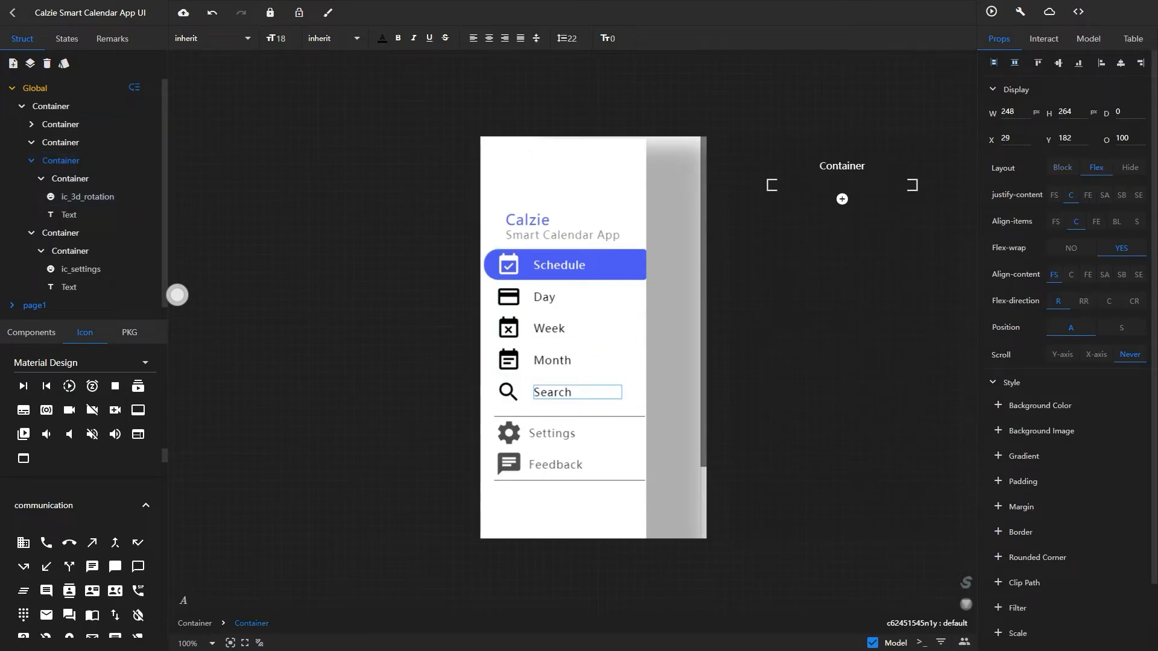
left_click(998, 532)
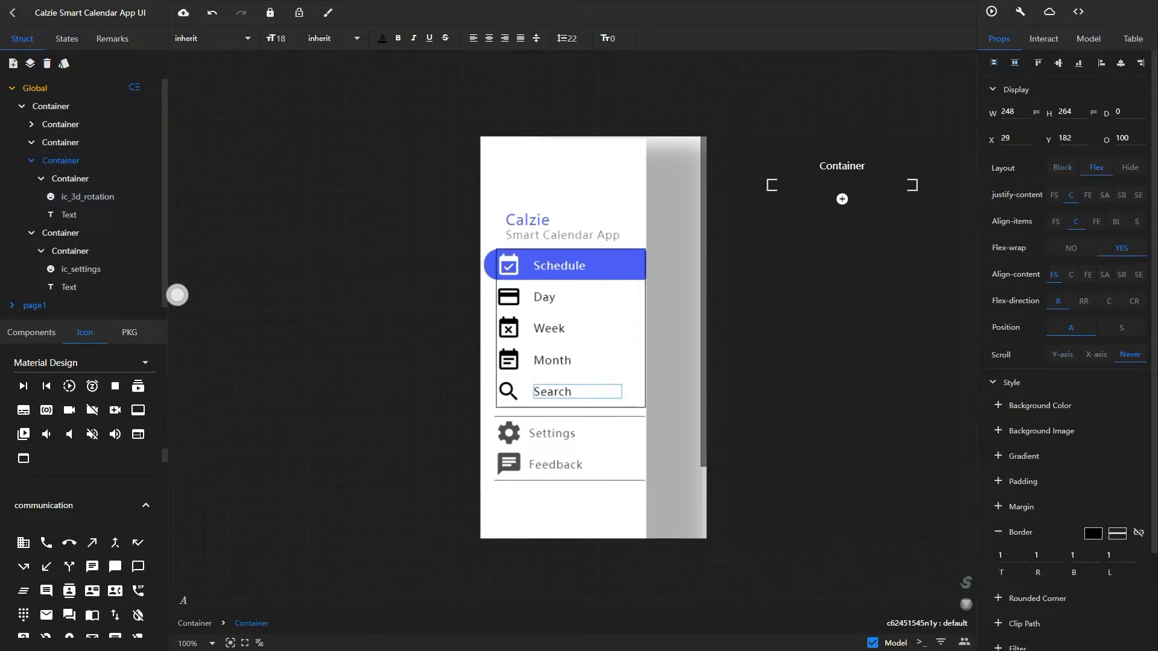
double_click(1036, 555)
type("0")
key("Tab")
type("0")
key("Tab")
type("0")
Nudge the Settings and Feedback container up by about 7 px.
left_click(70, 251)
left_click(61, 233)
key("Down")
key("Down")
key("Down")
key("Down")
key("Down")
key("Down")
key("Down")
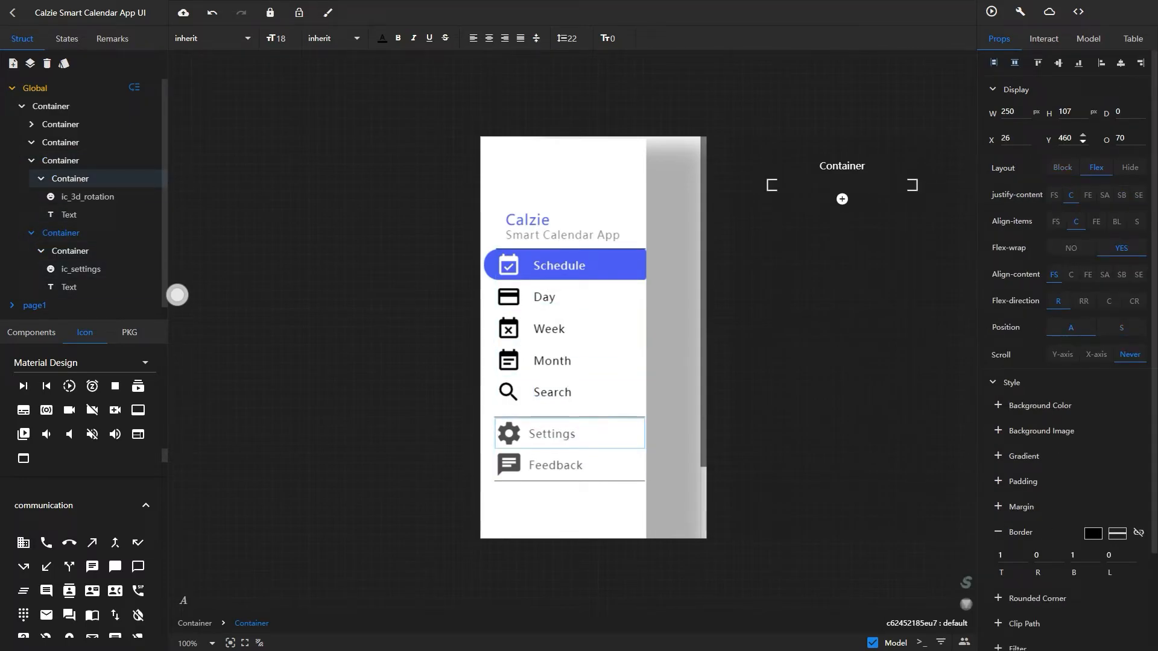
left_click(784, 266)
left_click(562, 191)
Add a container without background colour below Feedback in the drawer, about 274 × 65 px at X 3, Y 565.
left_click(51, 106)
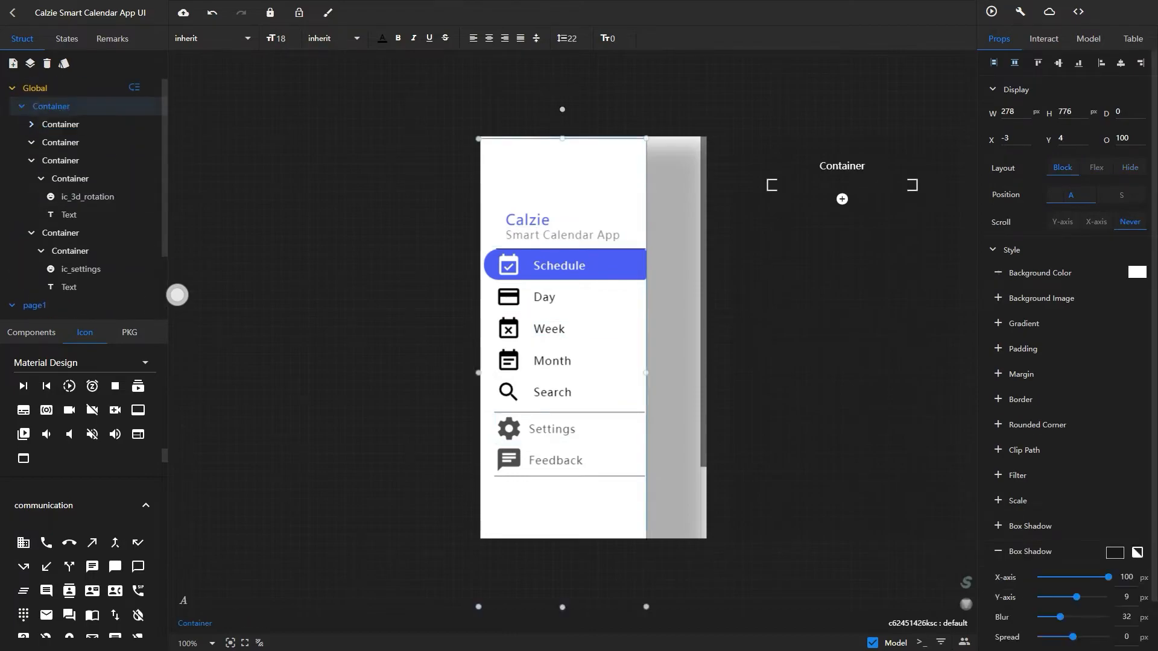
left_click(31, 333)
left_click_drag(83, 445, 489, 485)
left_click_drag(519, 510, 510, 505)
left_click_drag(570, 571, 571, 520)
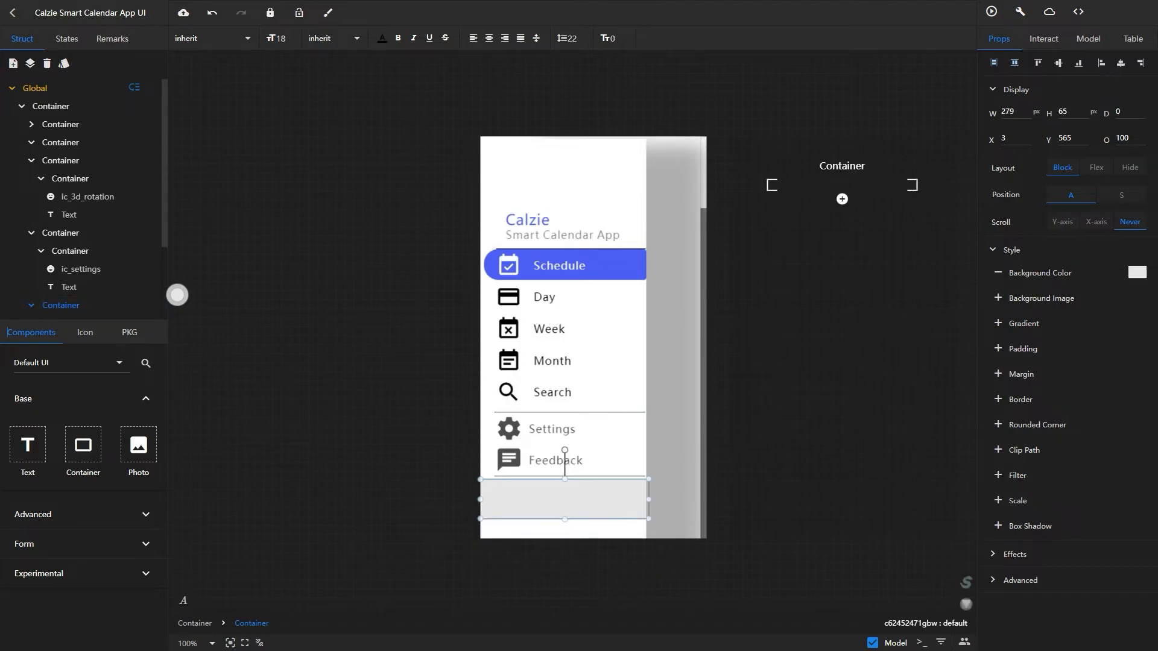
left_click_drag(644, 499, 645, 499)
scroll(88, 238, "down", 2)
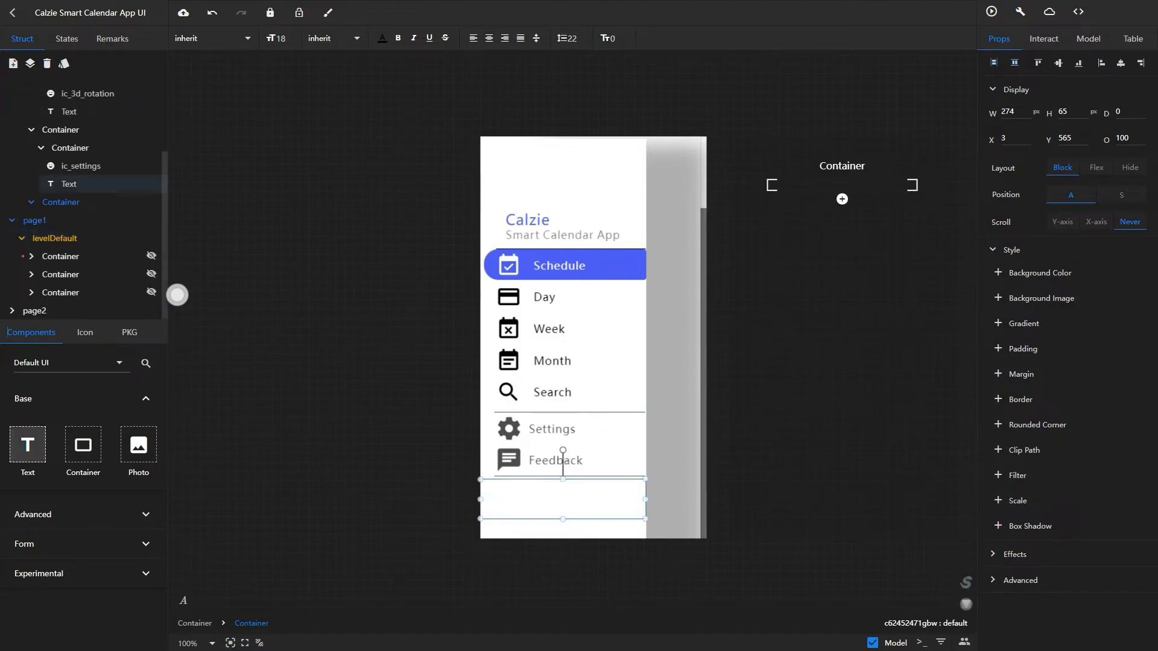
Place a photo in the container below Feedback and load the Oval avatar image from the recent assets.
left_click_drag(139, 445, 492, 488)
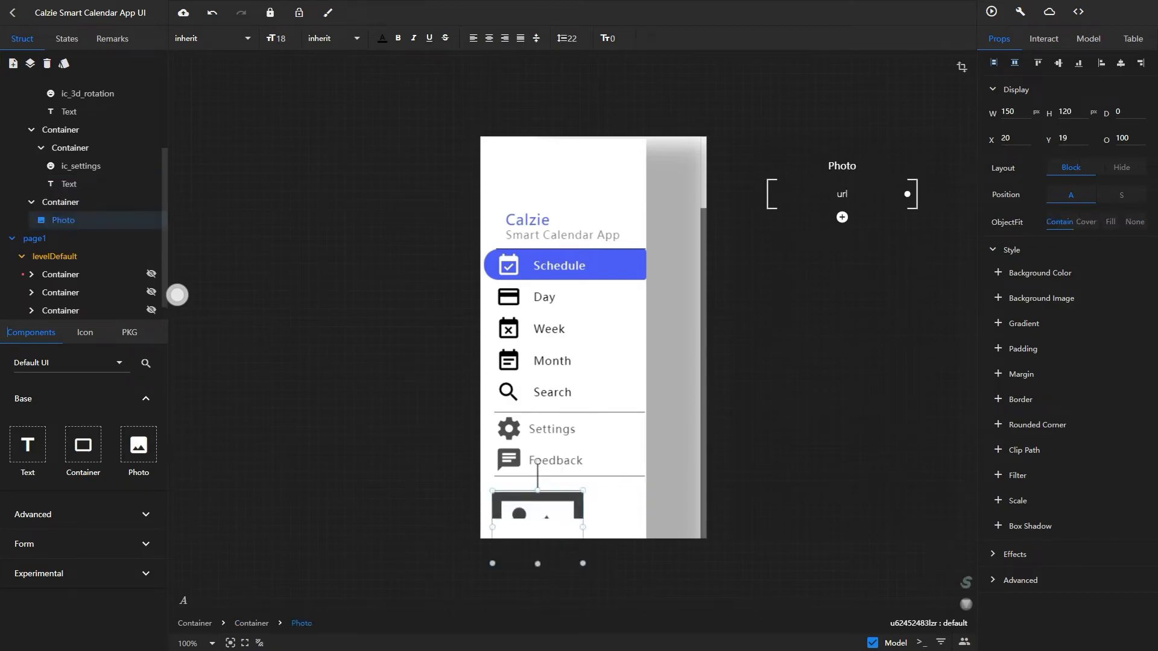
left_click(1140, 87)
left_click(1122, 98)
left_click(66, 25)
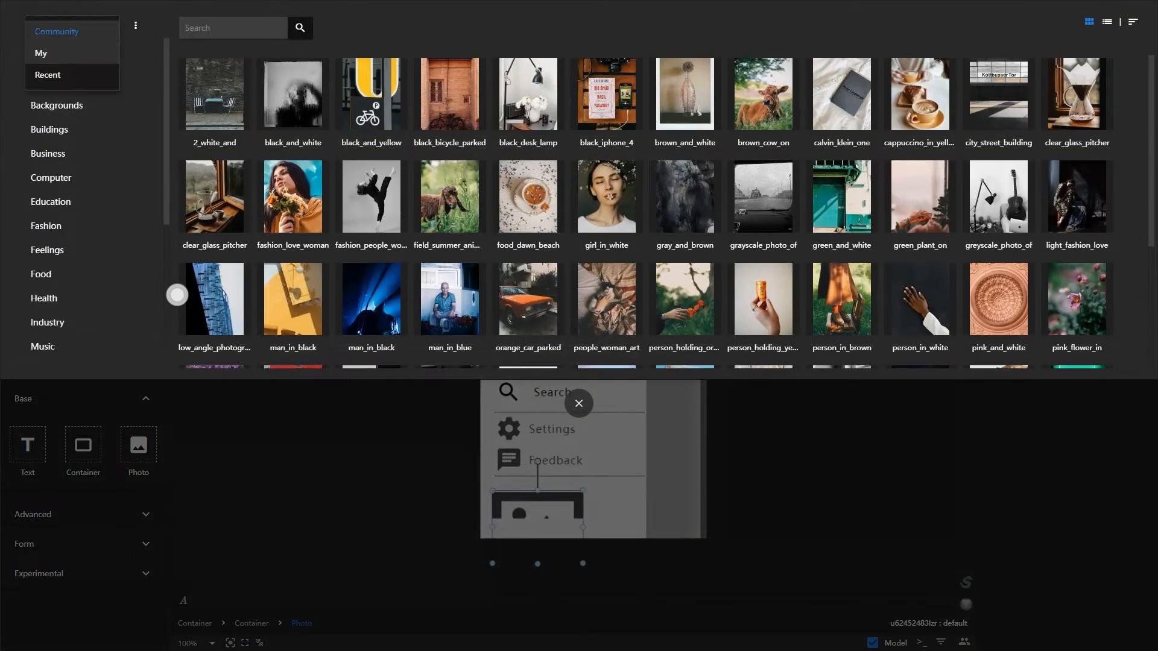
left_click(54, 53)
left_click(54, 105)
left_click(54, 129)
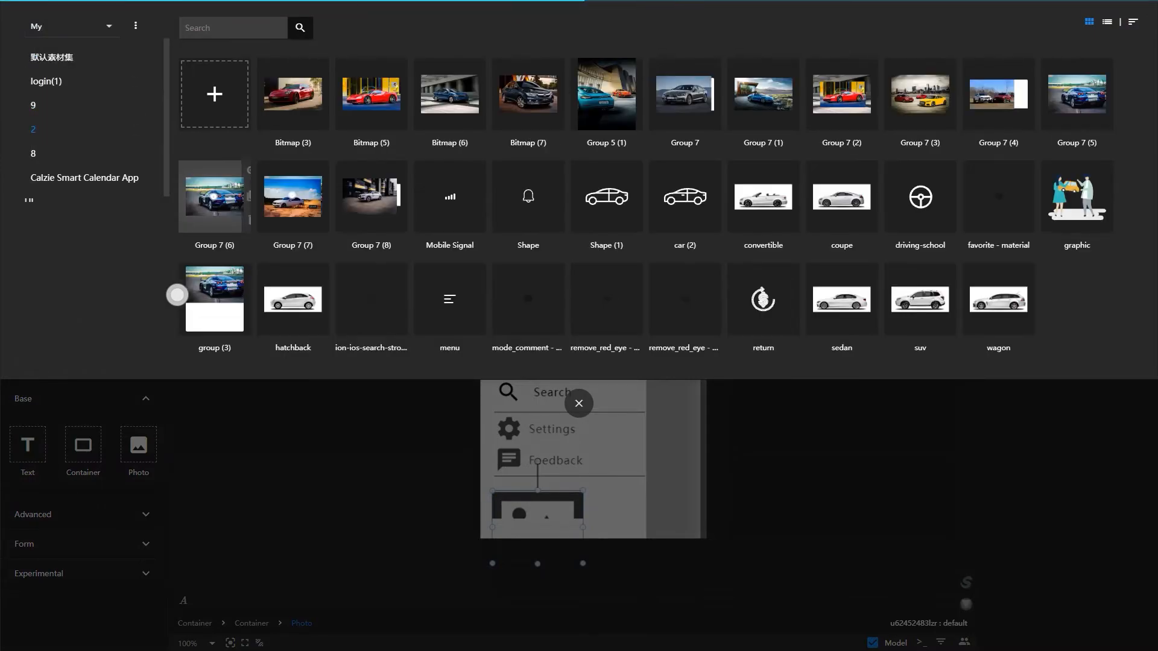
left_click(55, 81)
left_click(55, 153)
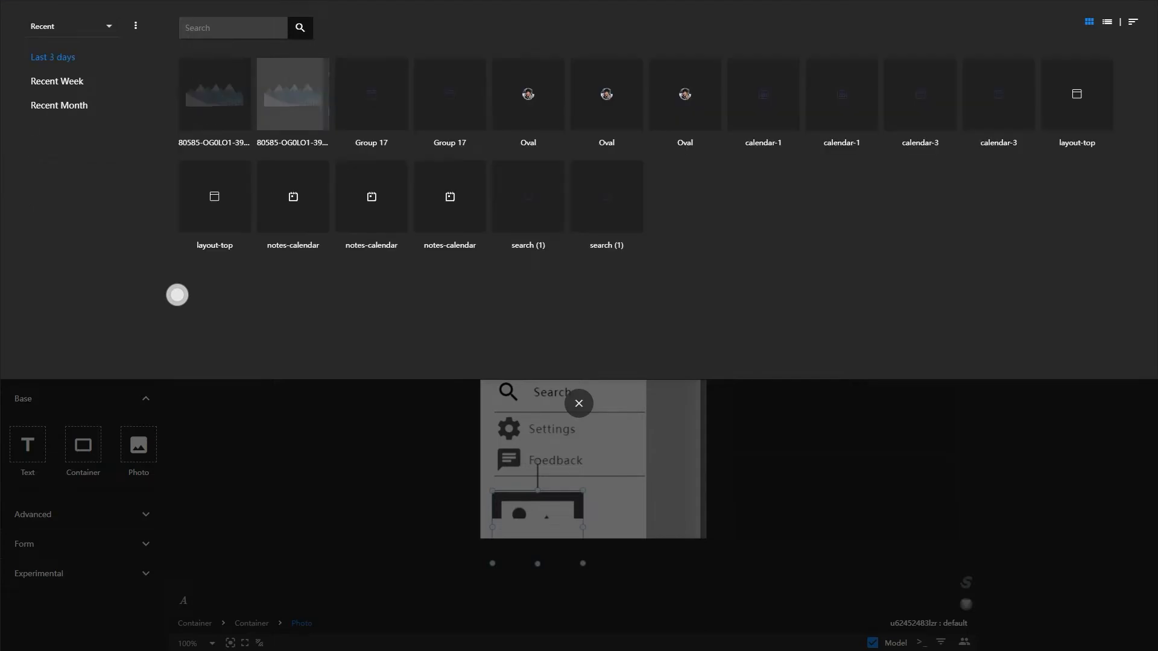
left_click(524, 97)
Shrink the avatar photo to about 53 × 42 px, reduce its container's height to about 54 px, and centre the photo vertically.
left_click_drag(582, 564, 506, 499)
left_click(536, 512)
left_click(996, 39)
left_click(1058, 62)
left_click(578, 501)
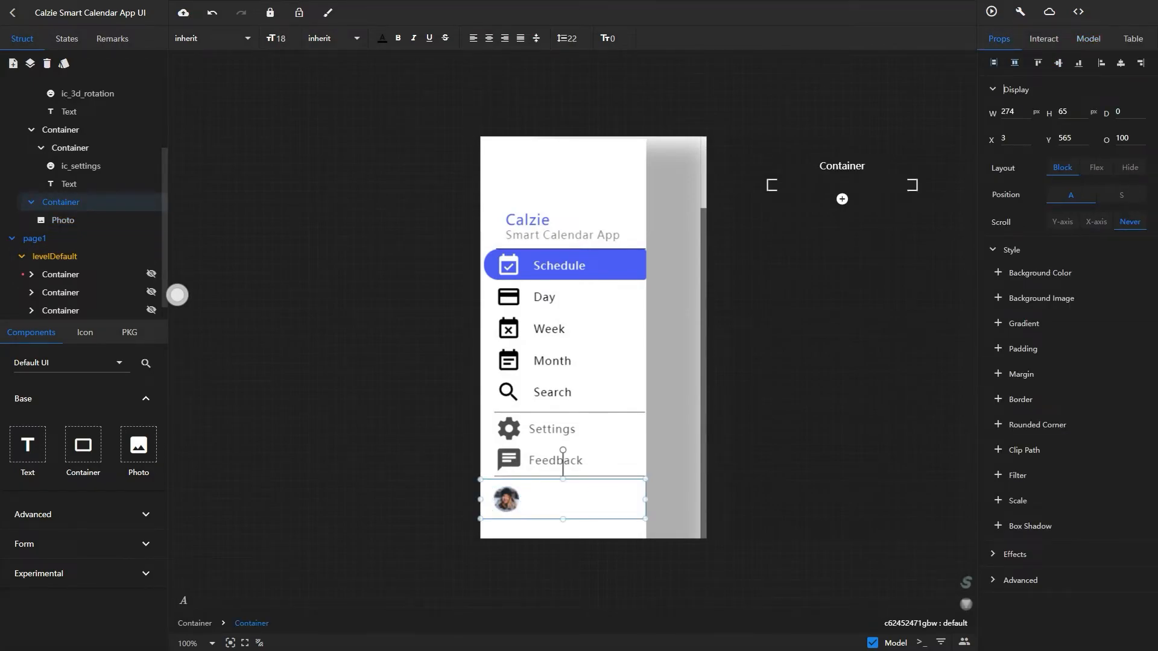
left_click(508, 500)
left_click(1058, 63)
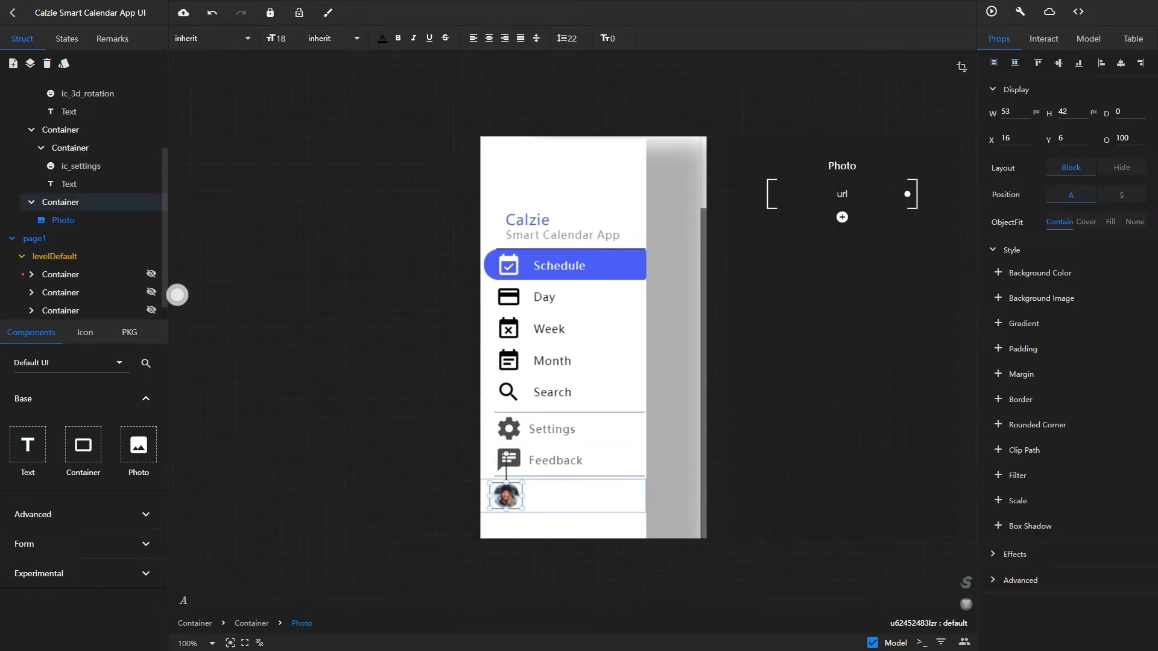
Add a text beside the avatar with the profile's full name at font size 18, placed in the container's upper part.
left_click(61, 202)
left_click_drag(28, 445, 554, 495)
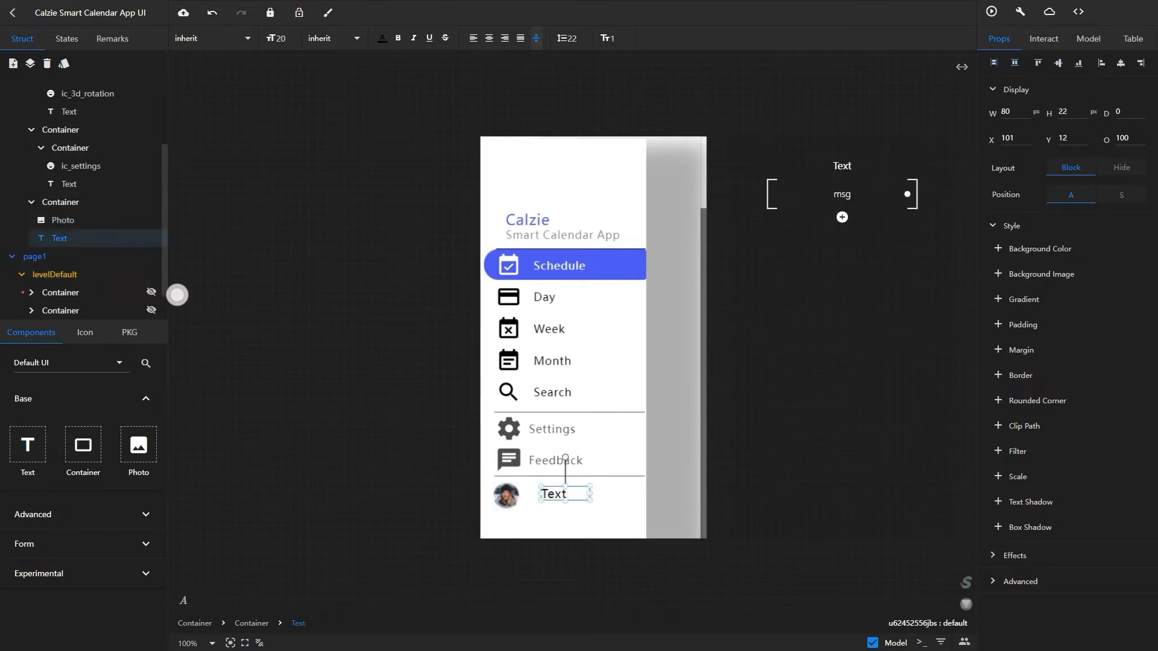
left_click(1077, 38)
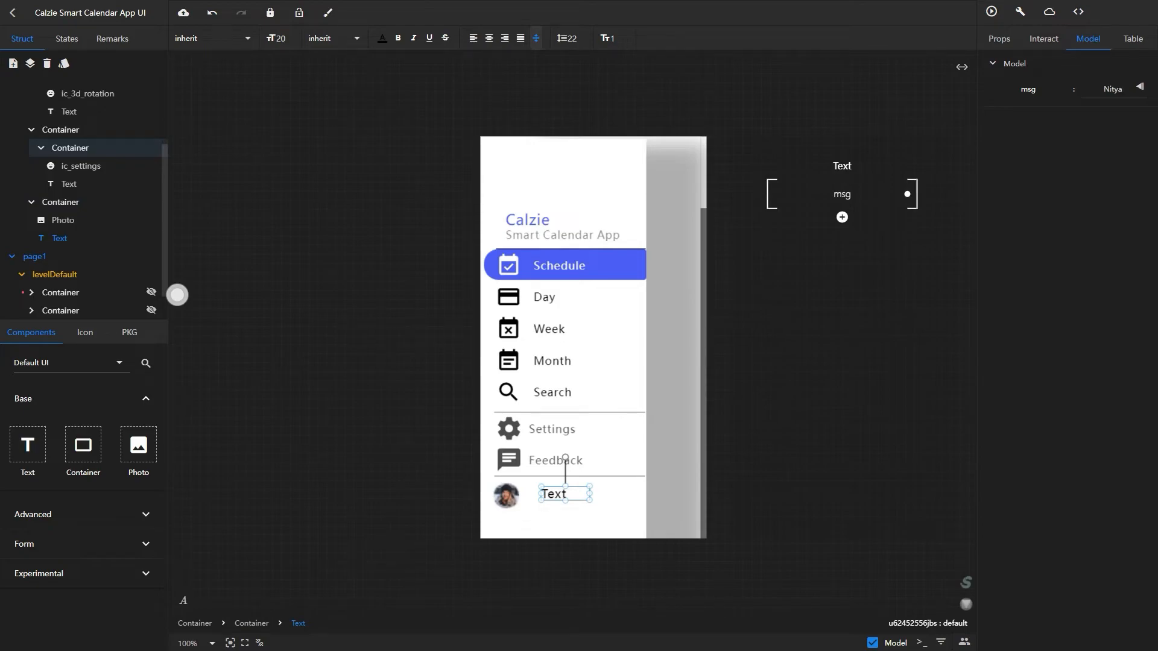
key("Return")
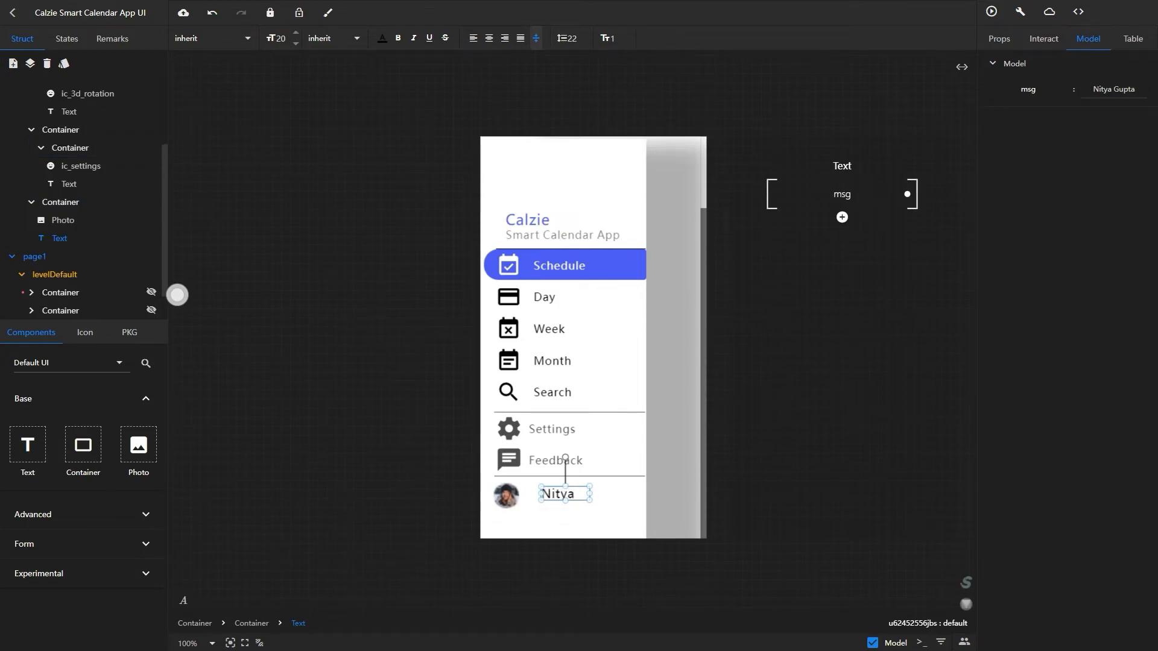
type("18")
key("Return")
left_click(996, 39)
left_click_drag(589, 493, 562, 490)
Add a second text below the profile name with the contact's e-mail at font size 12, wide enough for the address.
left_click(561, 505)
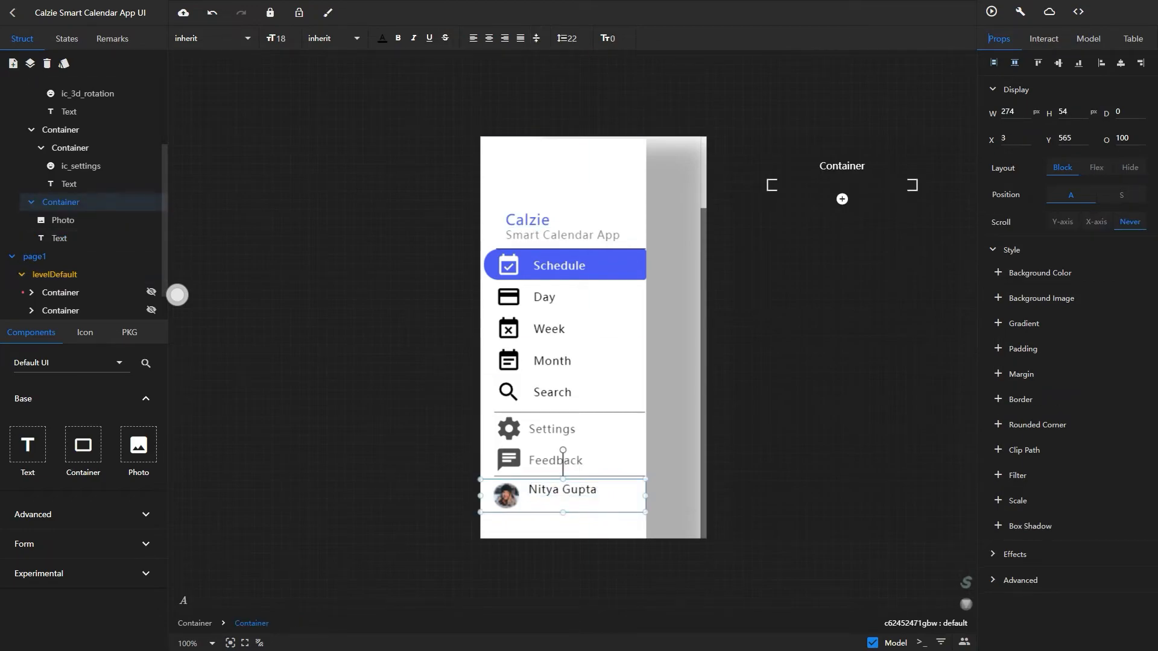
left_click_drag(28, 445, 563, 500)
left_click(560, 502)
left_click(1088, 38)
double_click(1113, 89)
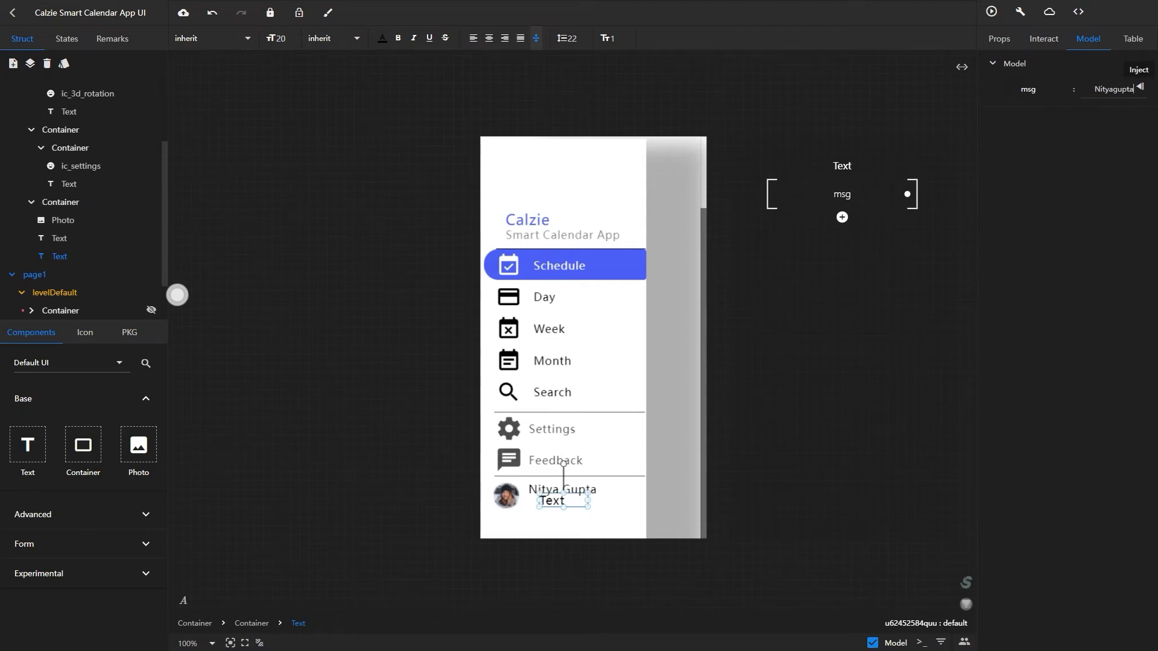
type("com")
key("Return")
left_click(281, 38)
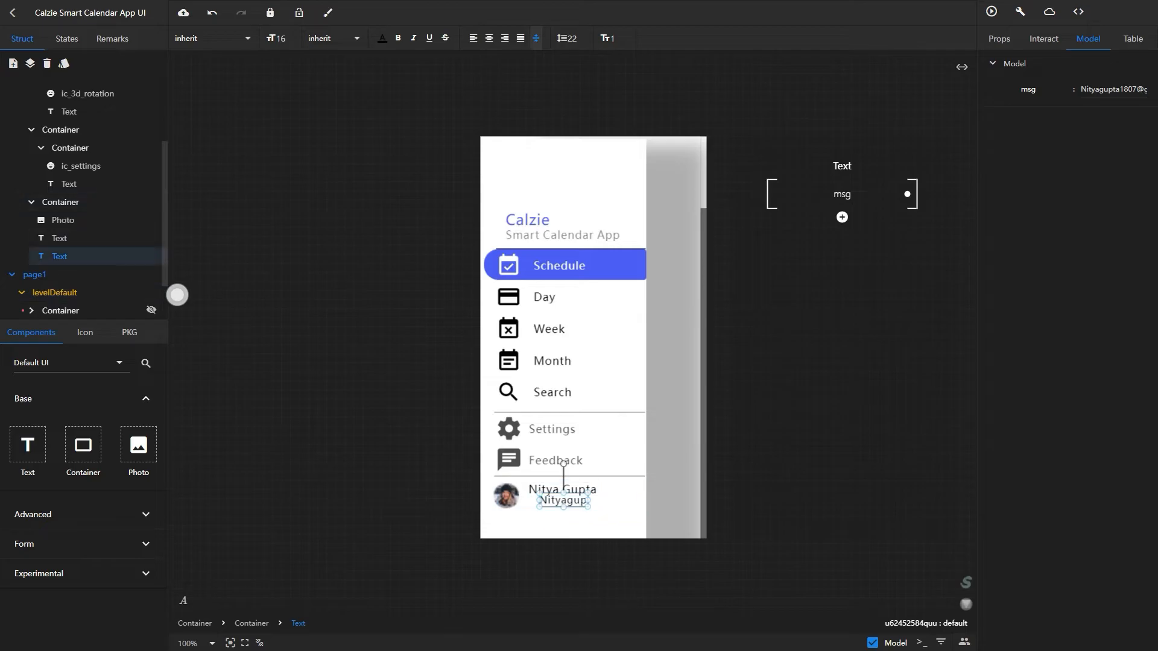
type("12")
key("Return")
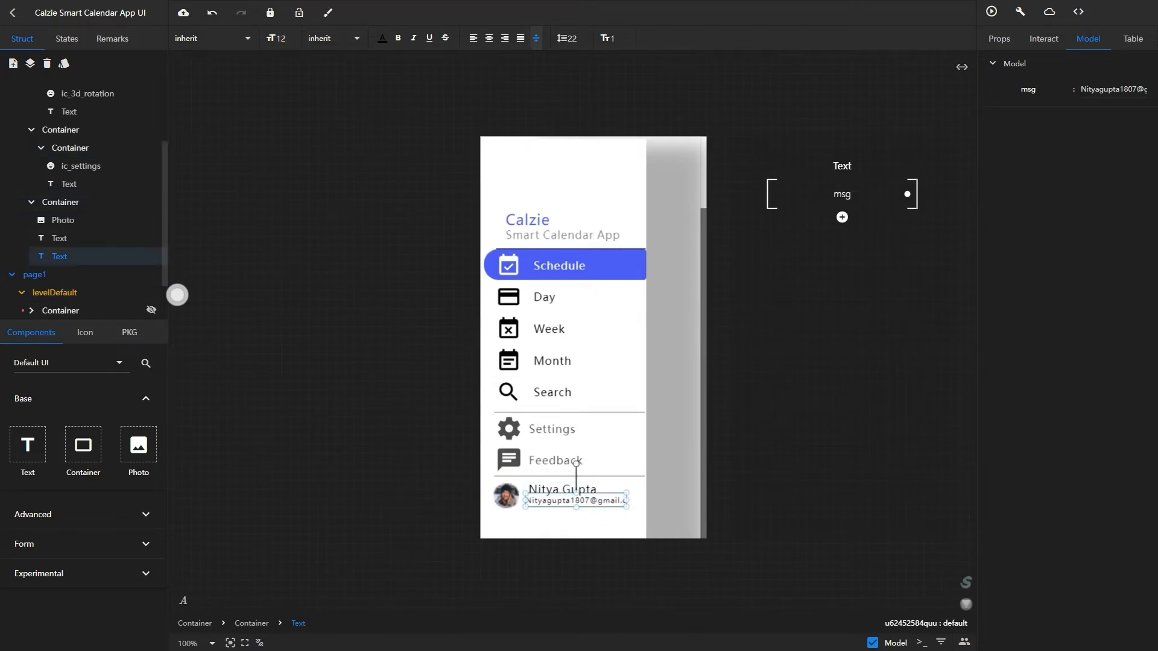
Unhide the three page1 containers and preview the page with the finished drawer.
left_click(269, 193)
scroll(269, 192, "up", 2)
scroll(109, 205, "up", 1)
scroll(109, 256, "down", 2)
left_click(152, 256)
left_click(151, 275)
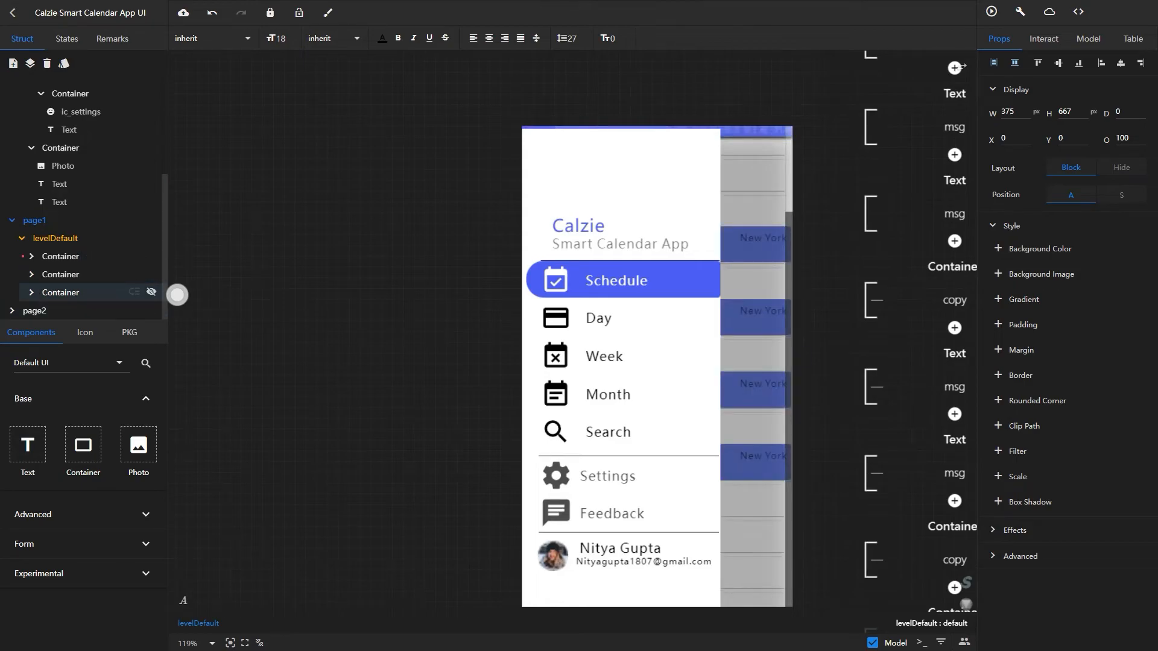
left_click(152, 293)
left_click(991, 12)
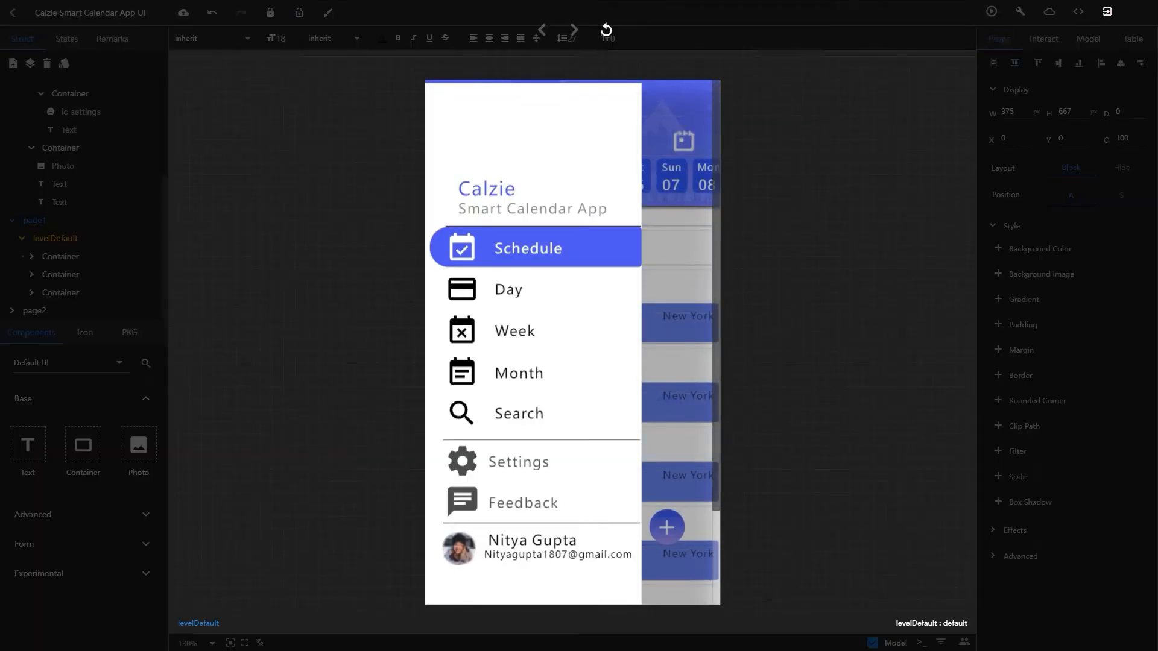
left_click(1107, 11)
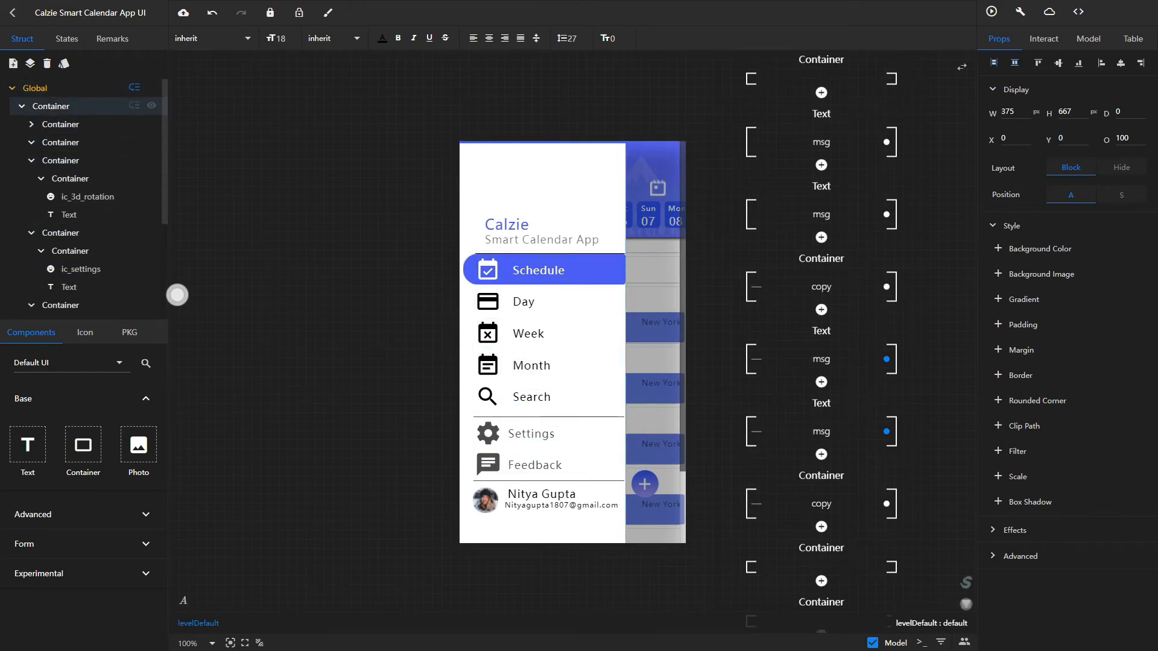
Add a second state to the Global drawer container, hide the container in its default state, and switch to State-1.
left_click(51, 106)
left_click(66, 38)
left_click(13, 62)
left_click(12, 39)
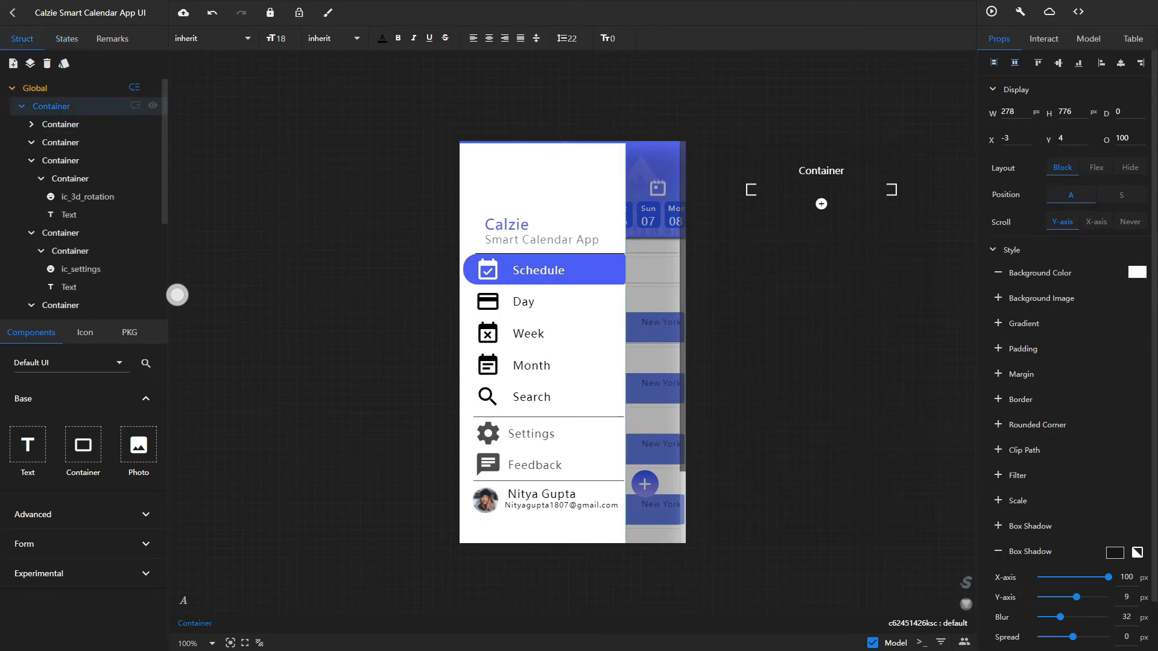
left_click(152, 105)
left_click(66, 39)
left_click(36, 113)
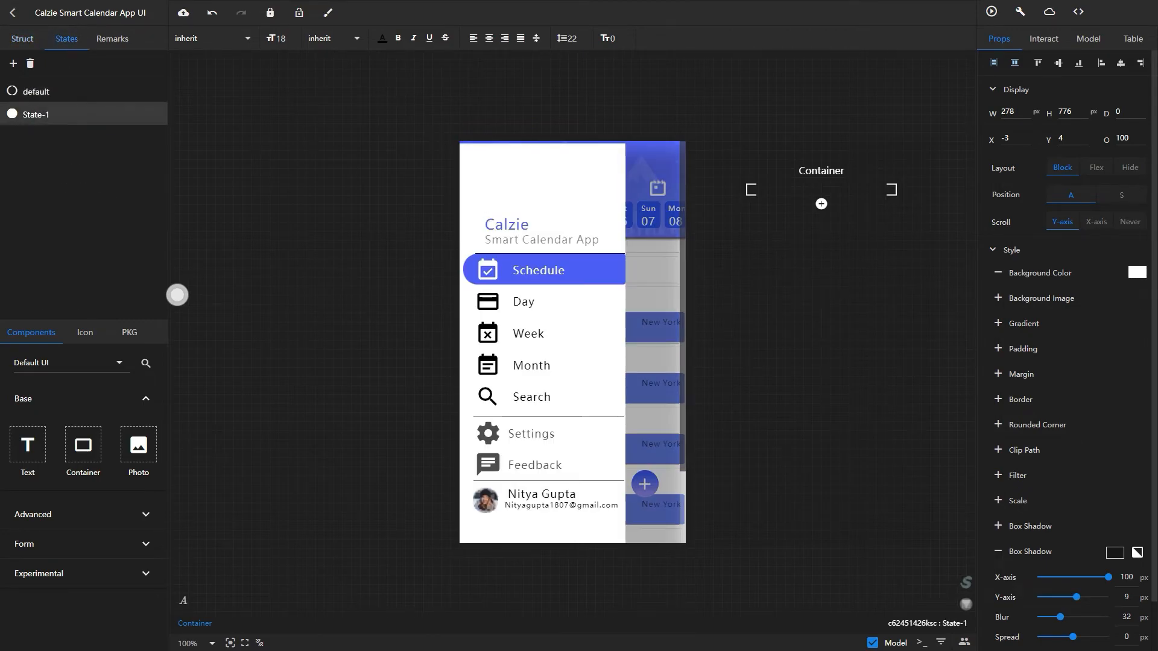
left_click(22, 38)
left_click(67, 39)
left_click(19, 39)
left_click_drag(83, 445, 656, 306)
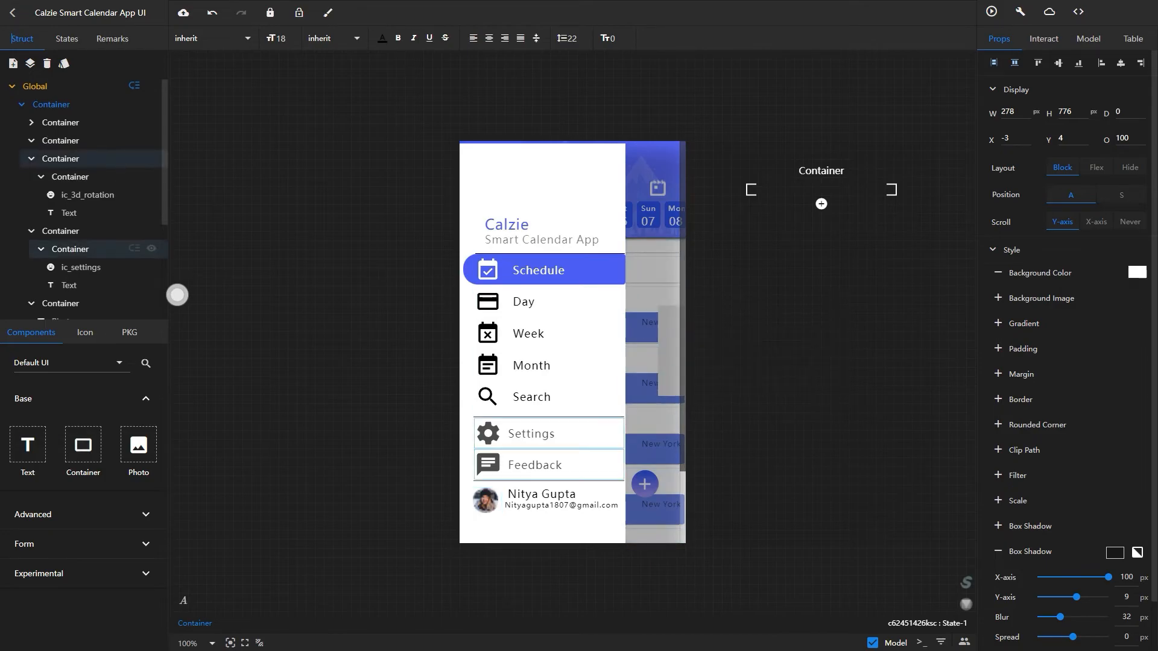
left_click(212, 12)
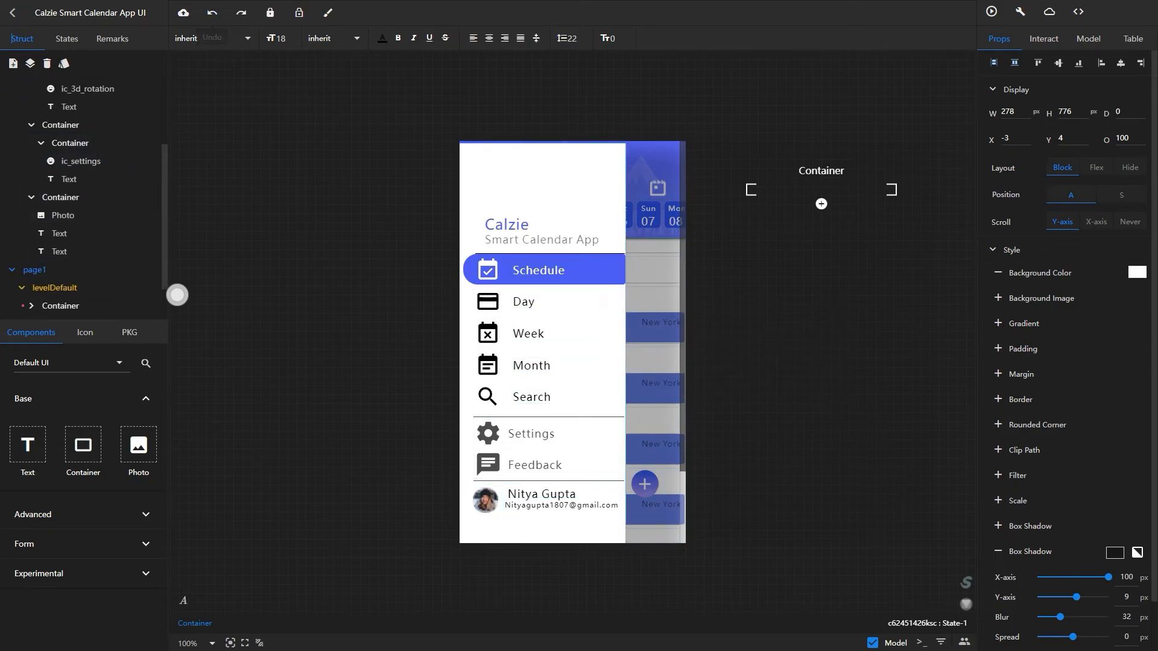
left_click_drag(84, 445, 720, 329)
scroll(181, 242, "down", 1)
scroll(150, 289, "down", 1)
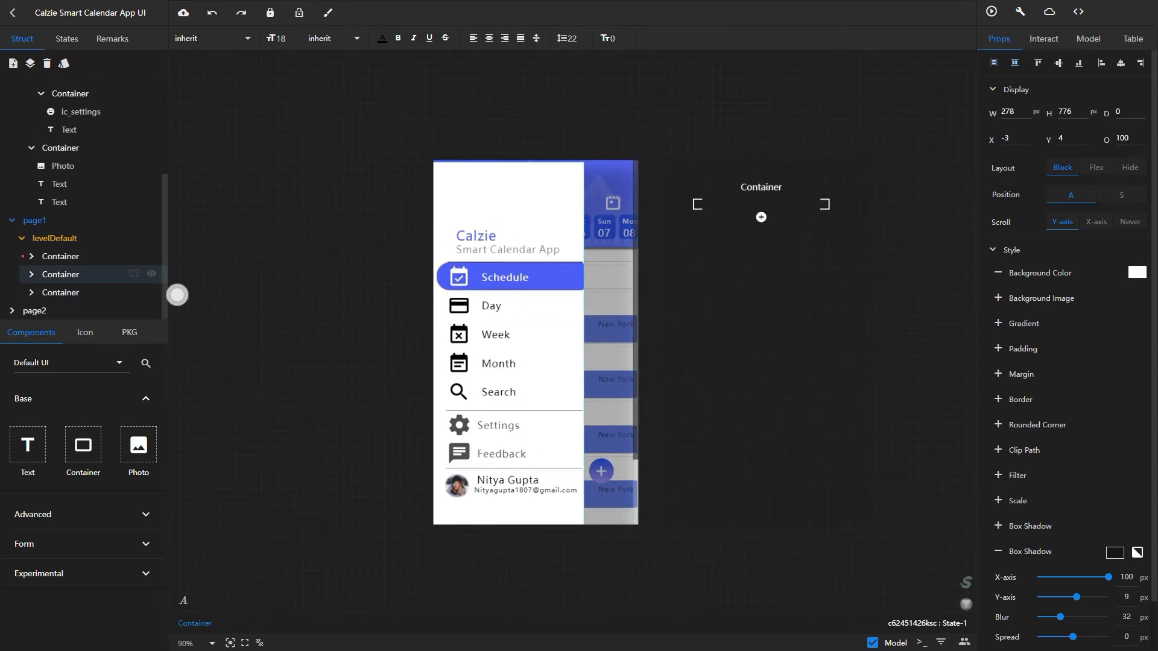
Hide the three page1 containers and collapse the Global drawer container with its nested containers in the structure tree.
left_click(151, 256)
left_click(152, 274)
left_click(151, 292)
scroll(132, 302, "up", 3)
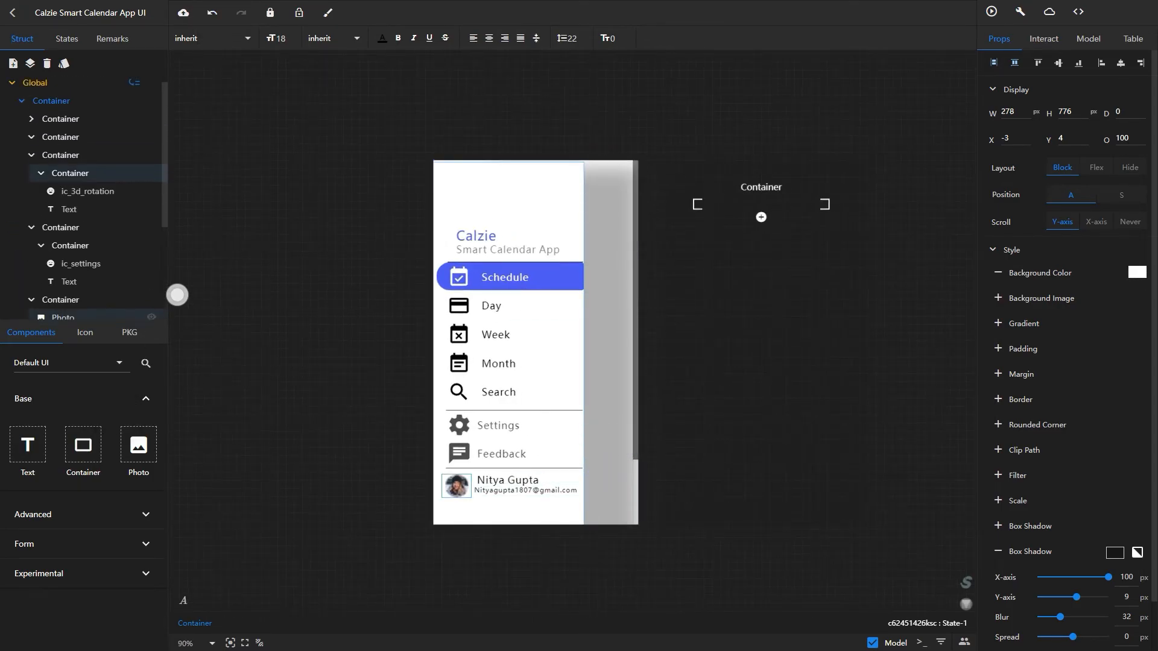
left_click(32, 161)
left_click(31, 178)
left_click(31, 197)
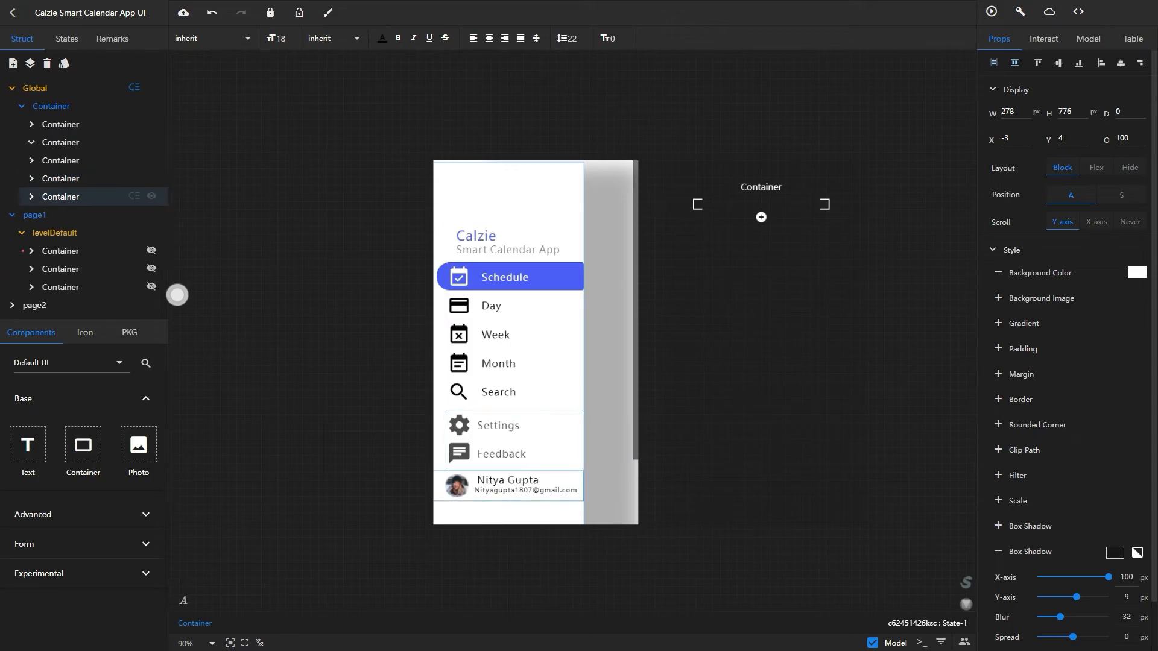
left_click(21, 106)
Add a container without background colour to Global, covering the shaded strip beside the drawer, about 100 × 663 px at X 277, Y 1.
left_click_drag(83, 445, 680, 346)
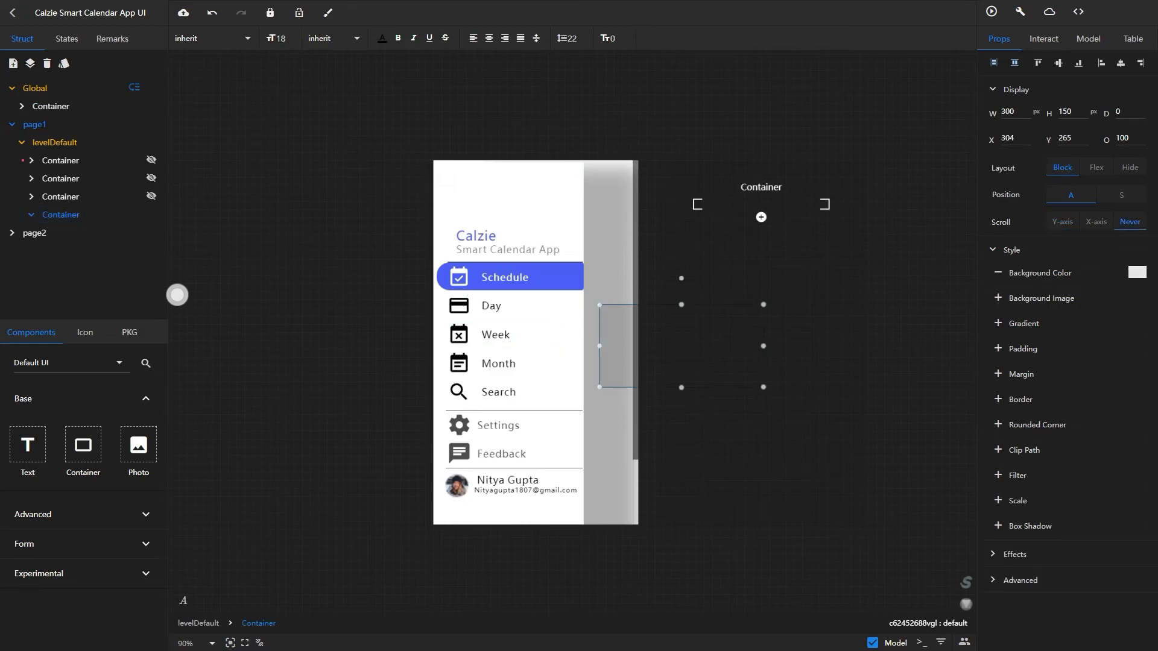
left_click_drag(62, 217, 74, 117)
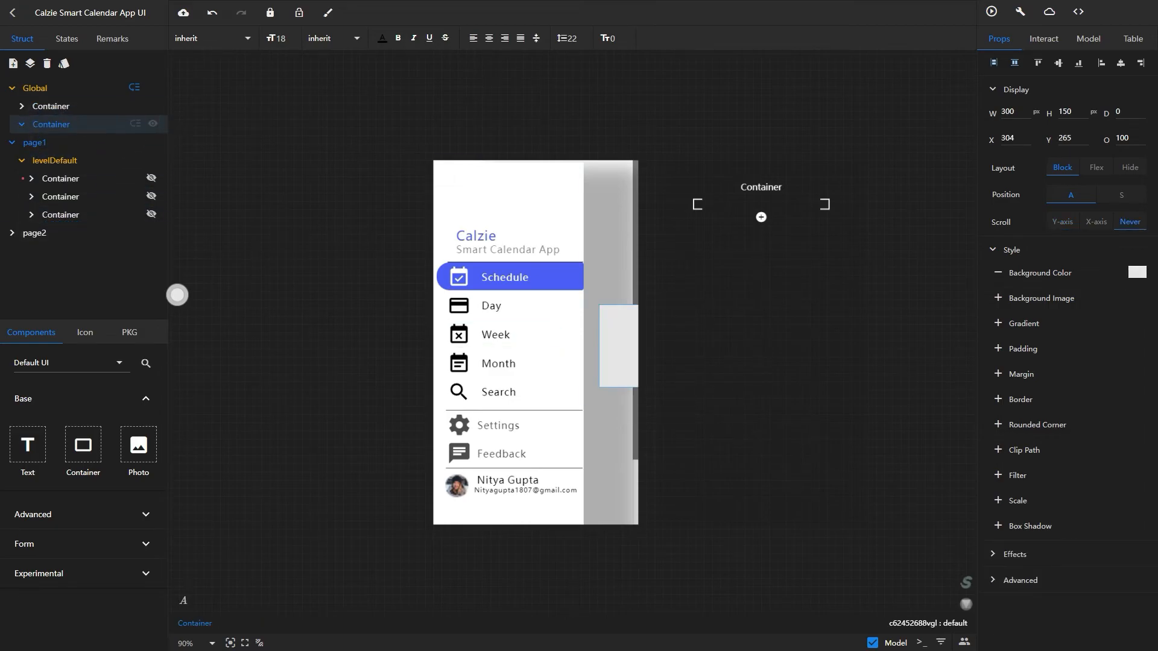
left_click_drag(619, 346, 639, 202)
left_click_drag(612, 243, 612, 523)
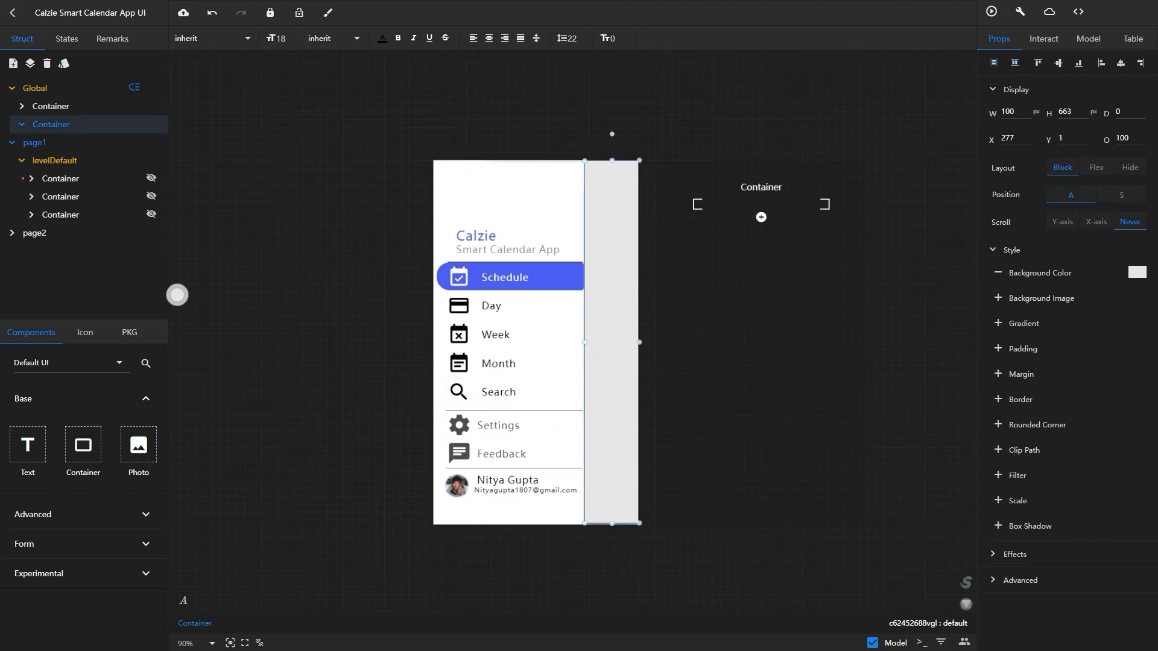
Give the strip container a touchstart interaction with a Toggle State action that sets the Global drawer Container to default.
left_click(1043, 38)
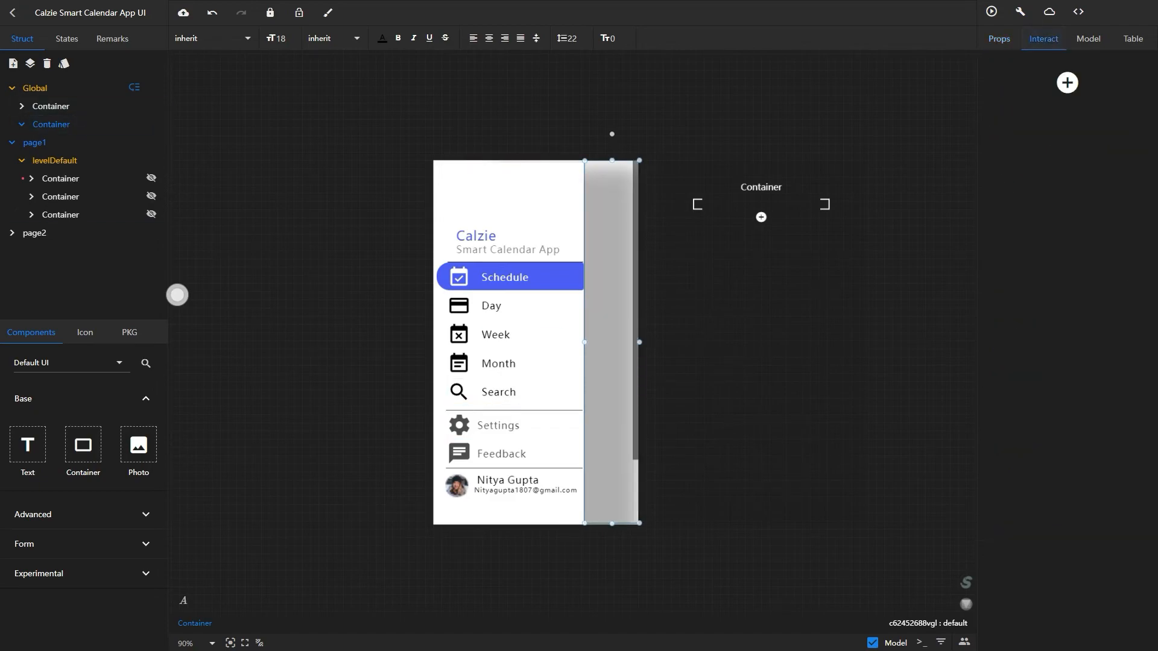
left_click(1067, 83)
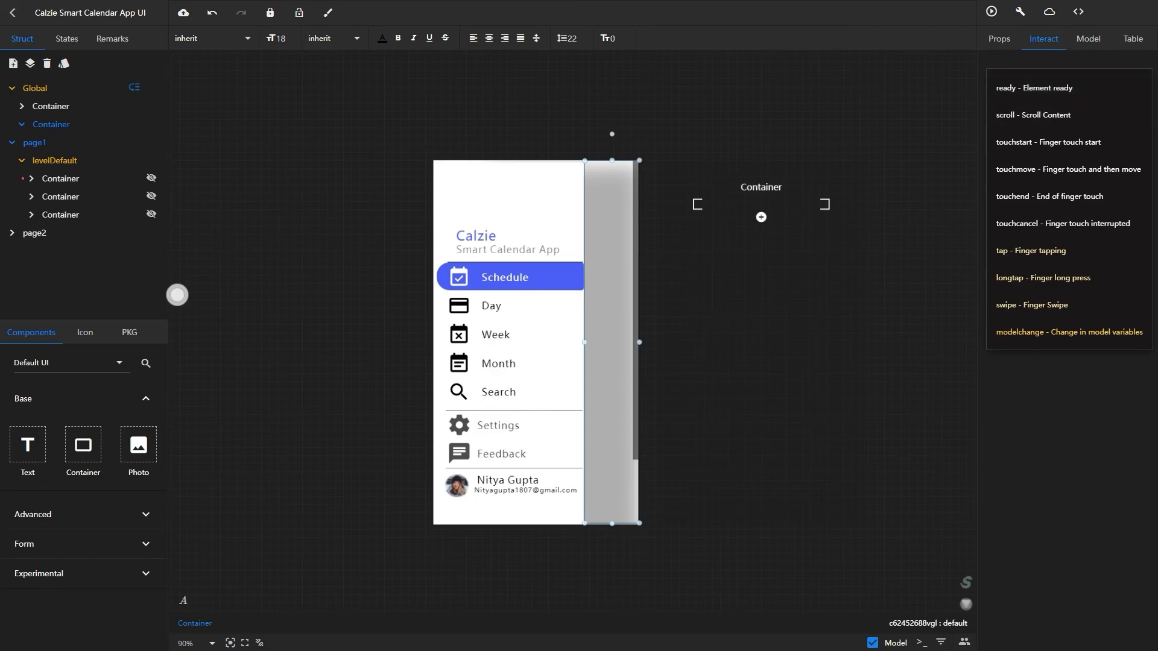
left_click(1048, 141)
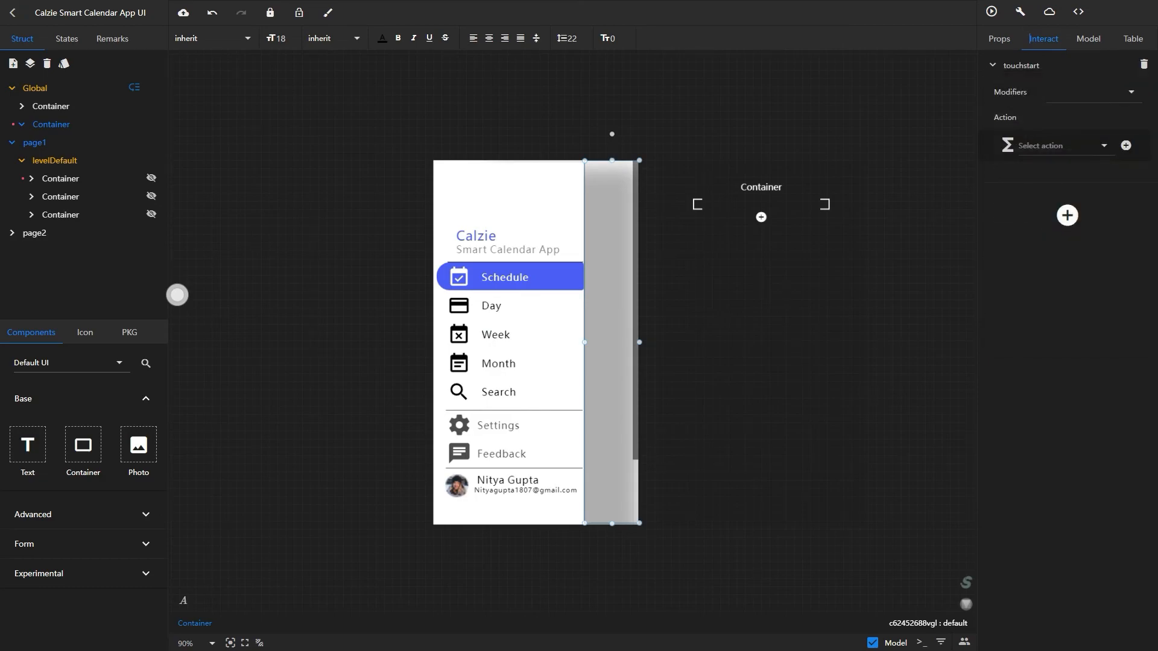
left_click(1126, 146)
left_click(1061, 145)
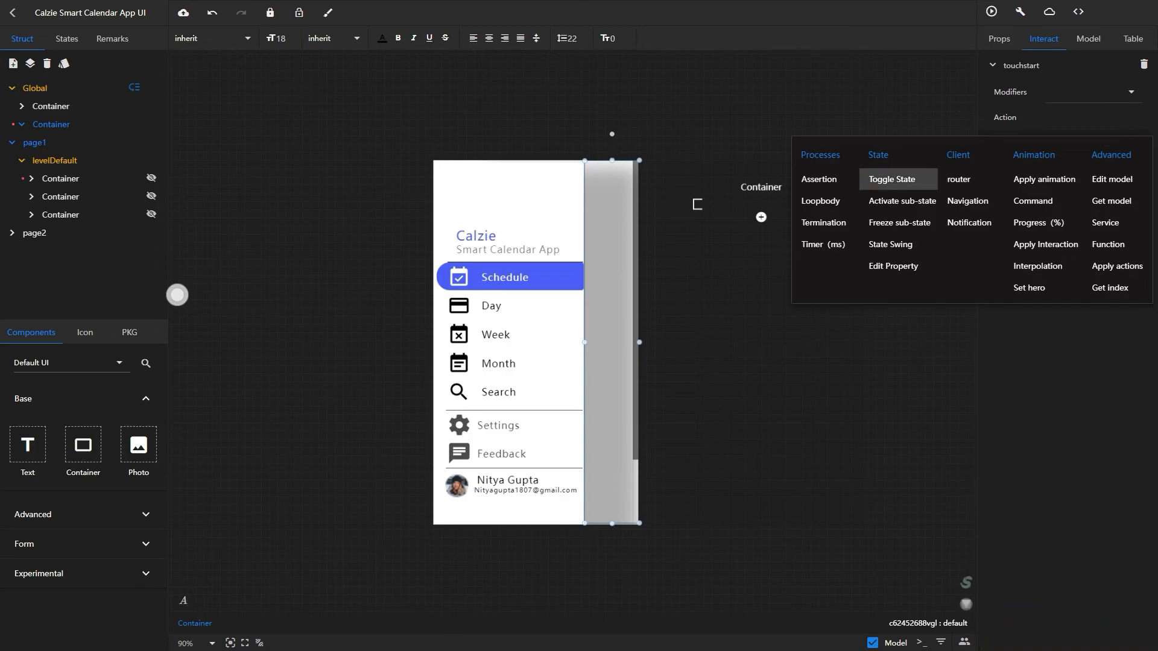
left_click(893, 179)
left_click(1066, 196)
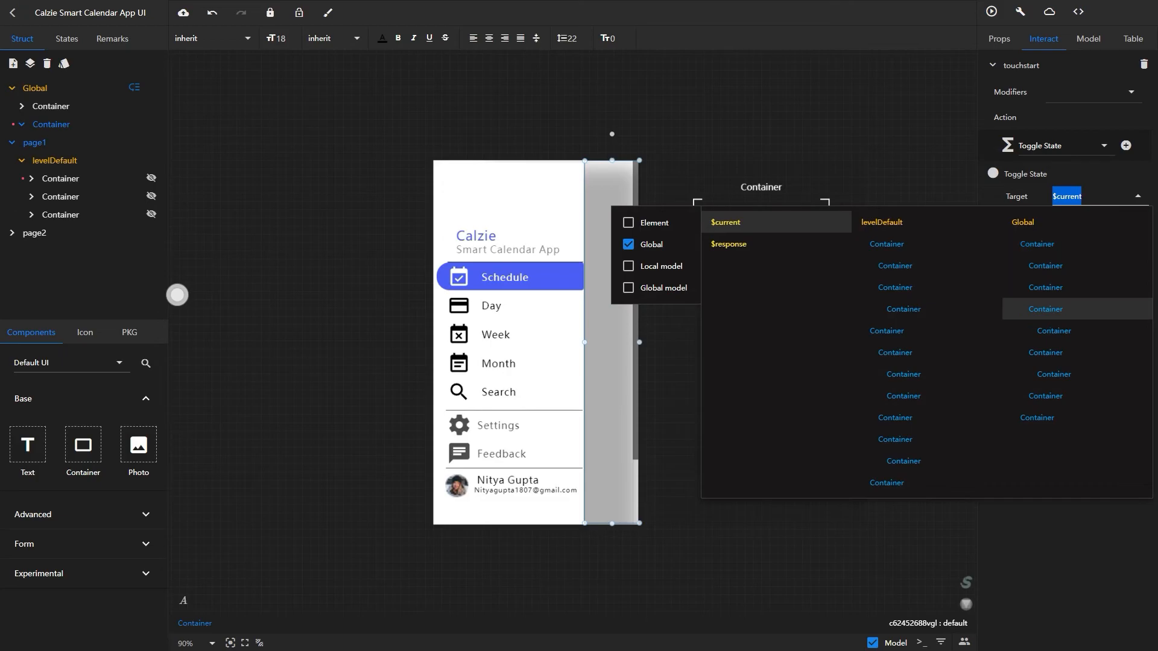
left_click(1045, 265)
left_click(1094, 219)
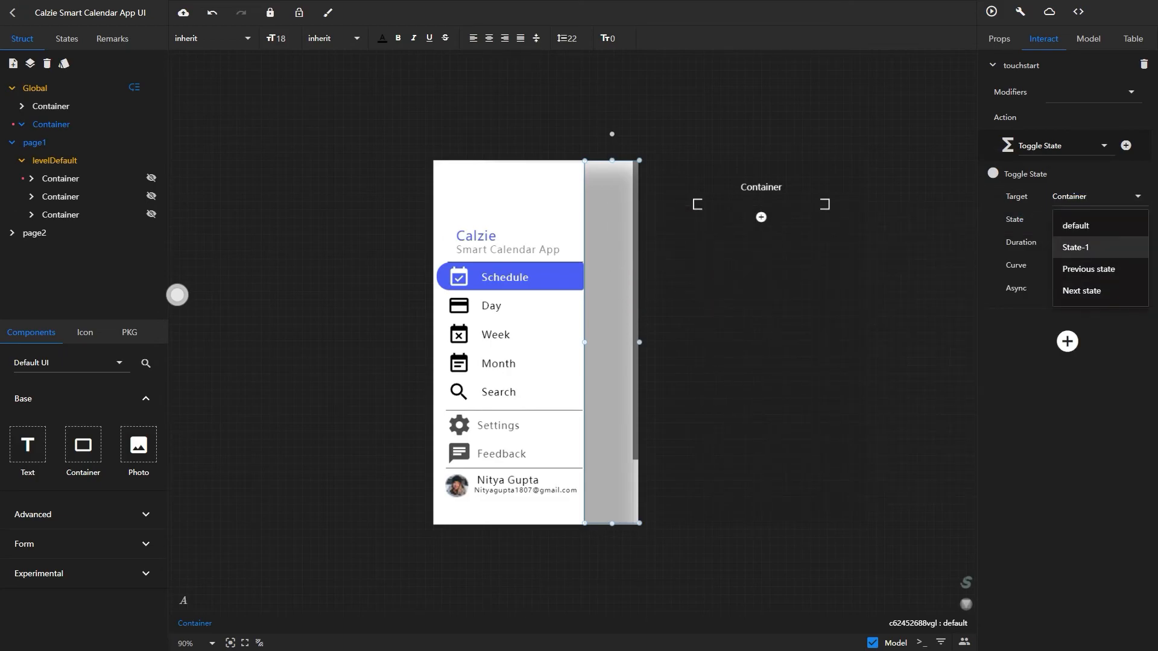
left_click(1079, 225)
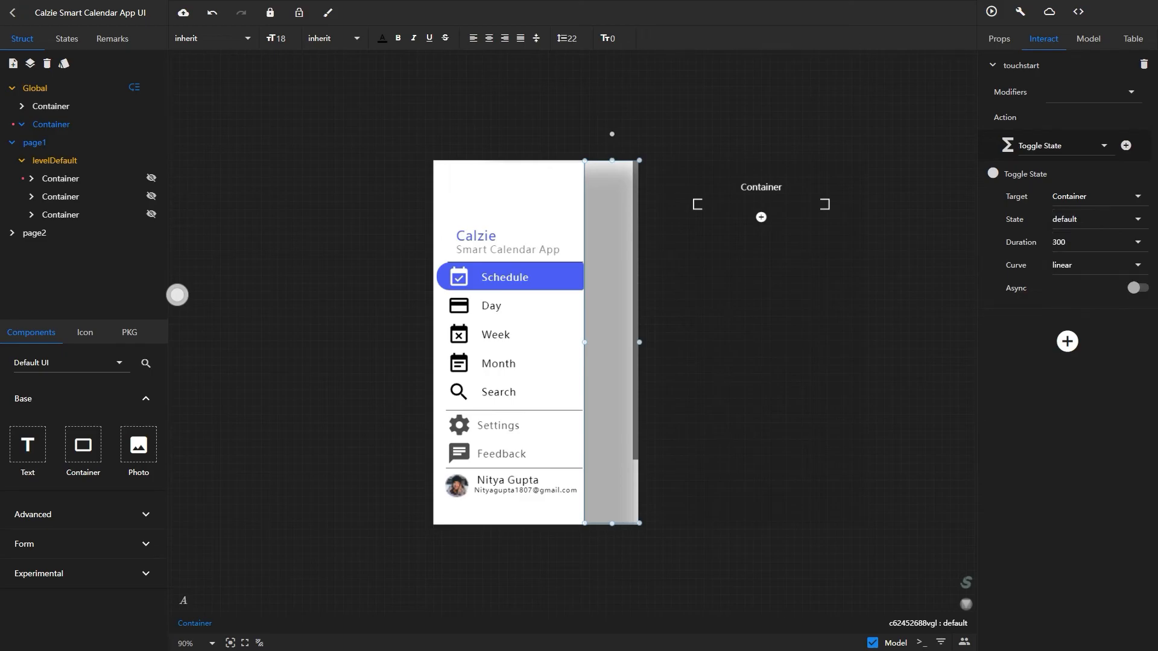
Make the three hidden page1 containers visible again and preview the page with the drawer over it.
left_click(992, 11)
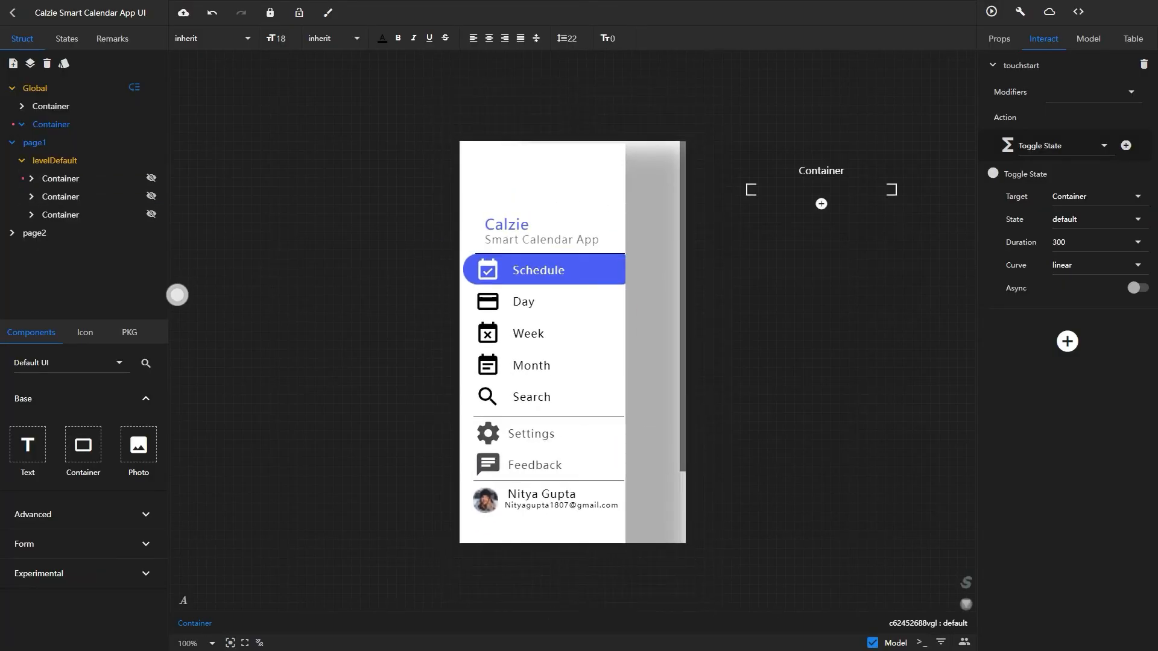
left_click(151, 178)
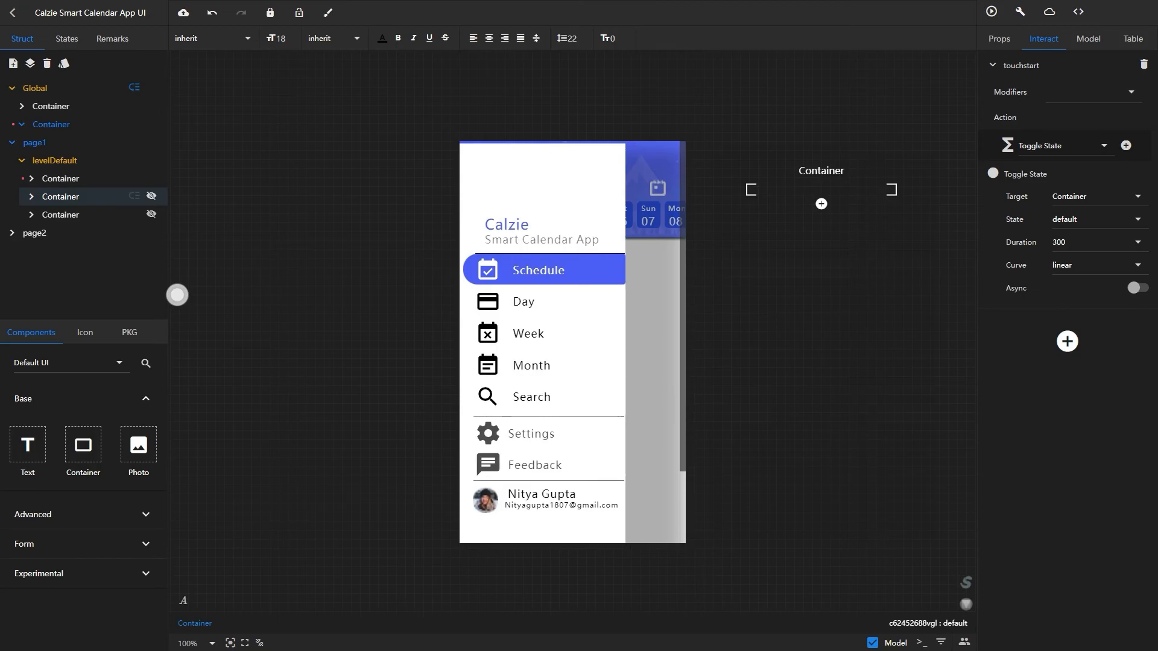
left_click(151, 196)
left_click(152, 214)
left_click(991, 12)
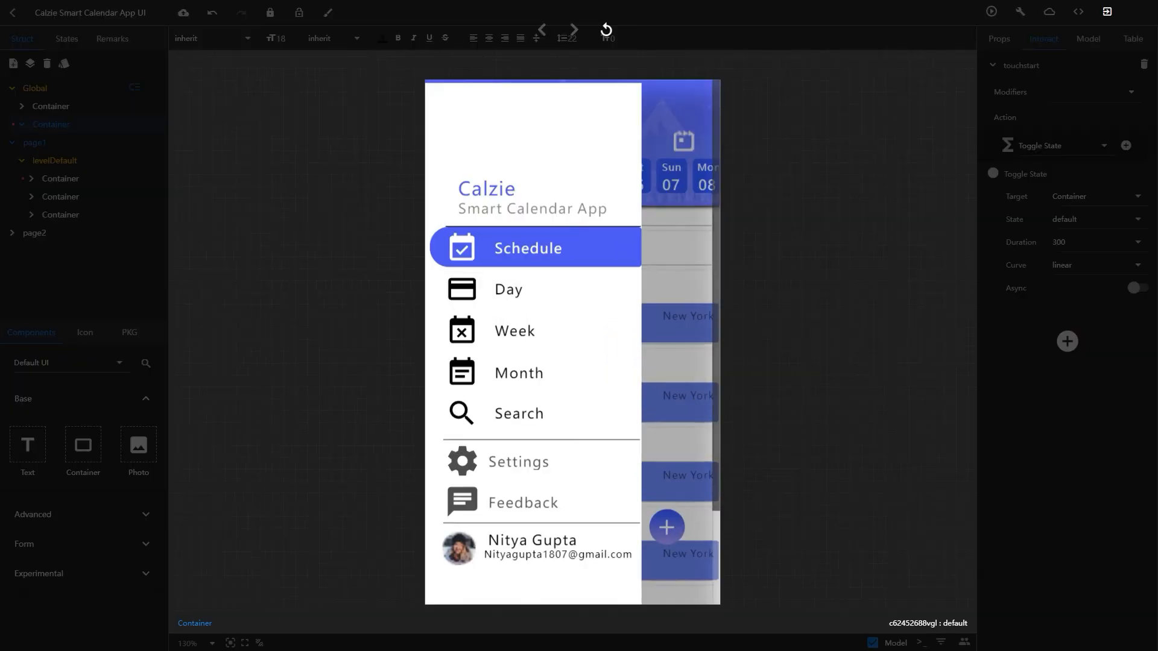
left_click(1107, 12)
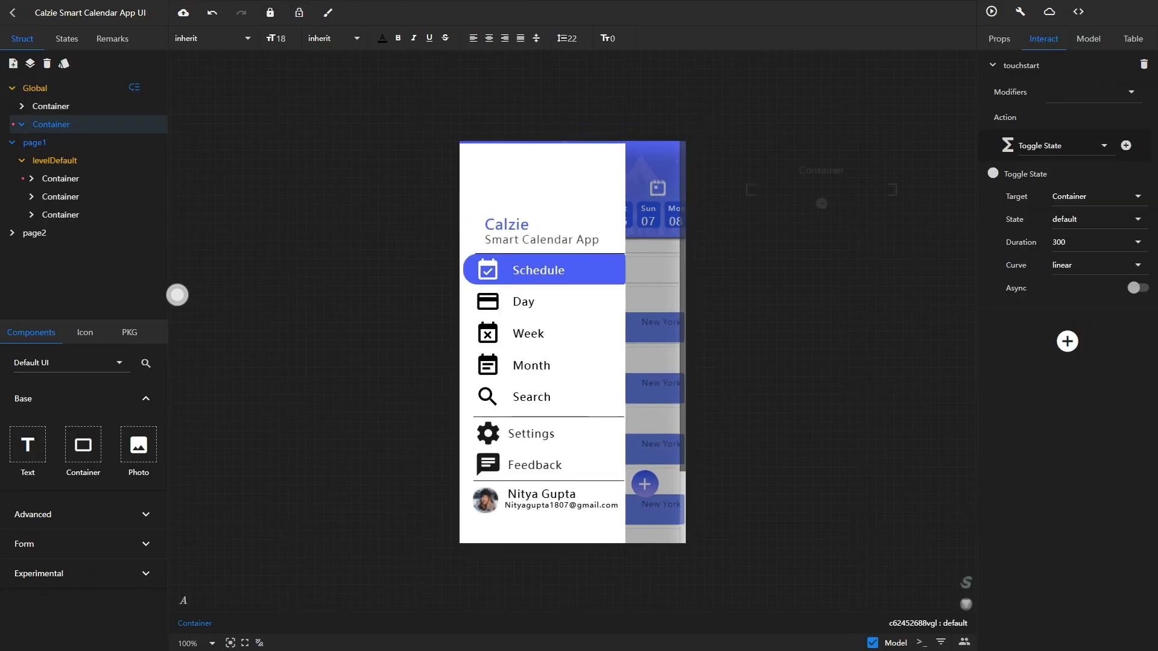
Hide the Global drawer container and delete the existing touchstart interaction of the ic_menu icon in the page1 header.
left_click(151, 106)
left_click(476, 188)
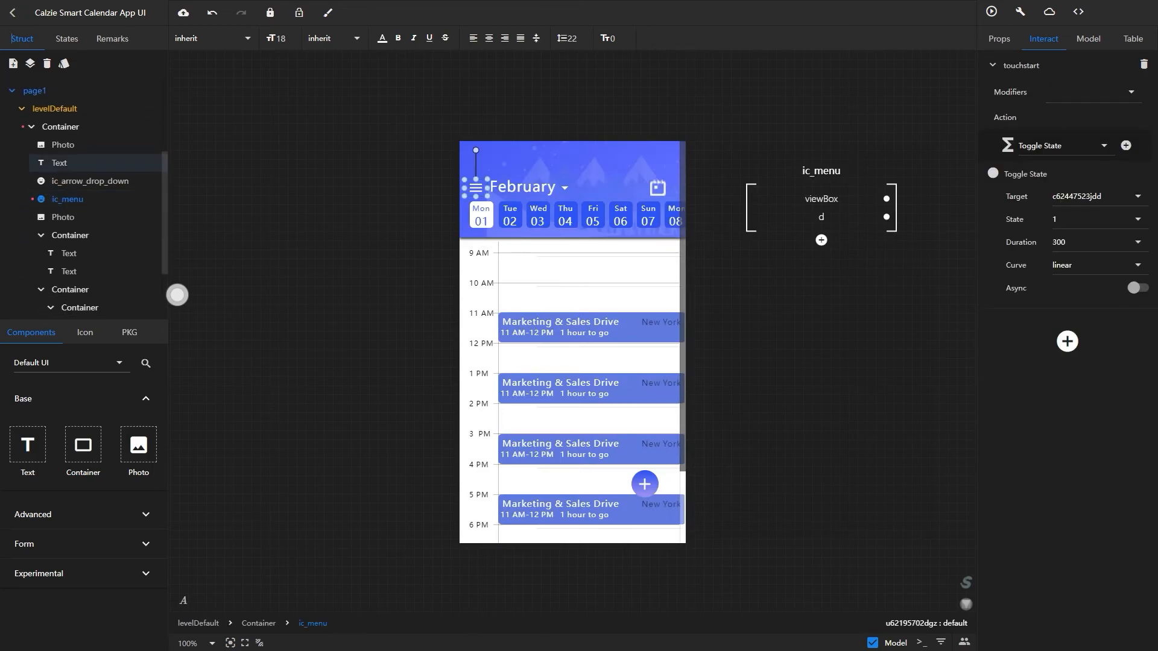
left_click(1144, 64)
Give ic_menu a touchstart interaction with a Toggle State action setting the Global drawer Container to State-1, and preview opening the drawer.
left_click(1067, 83)
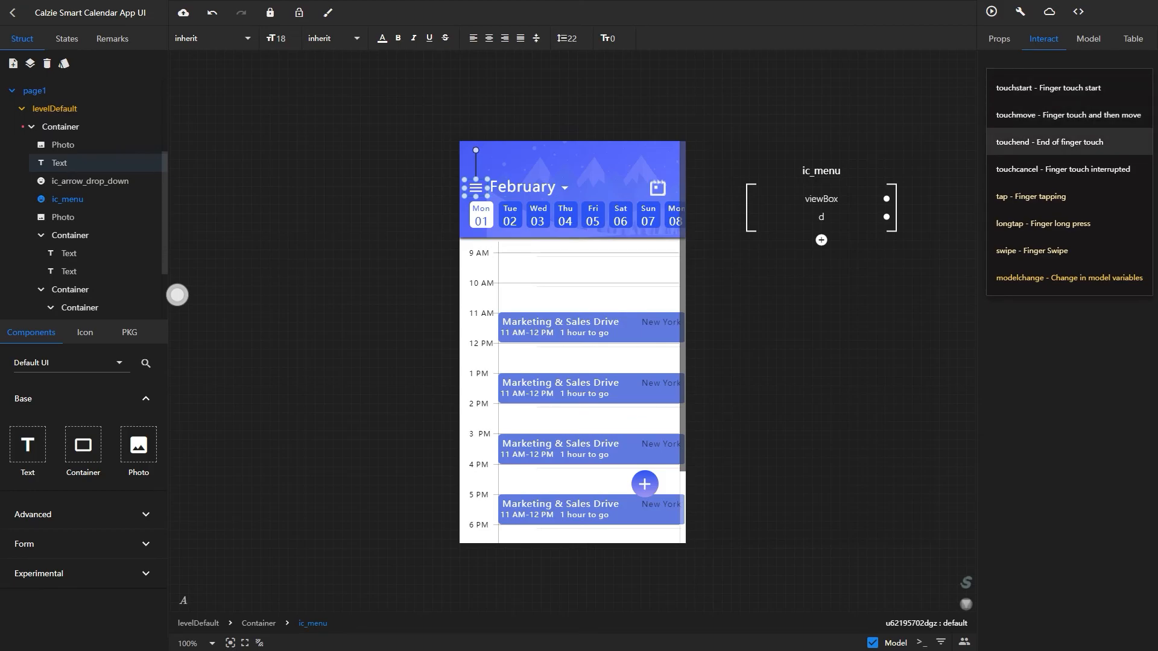
left_click(1031, 87)
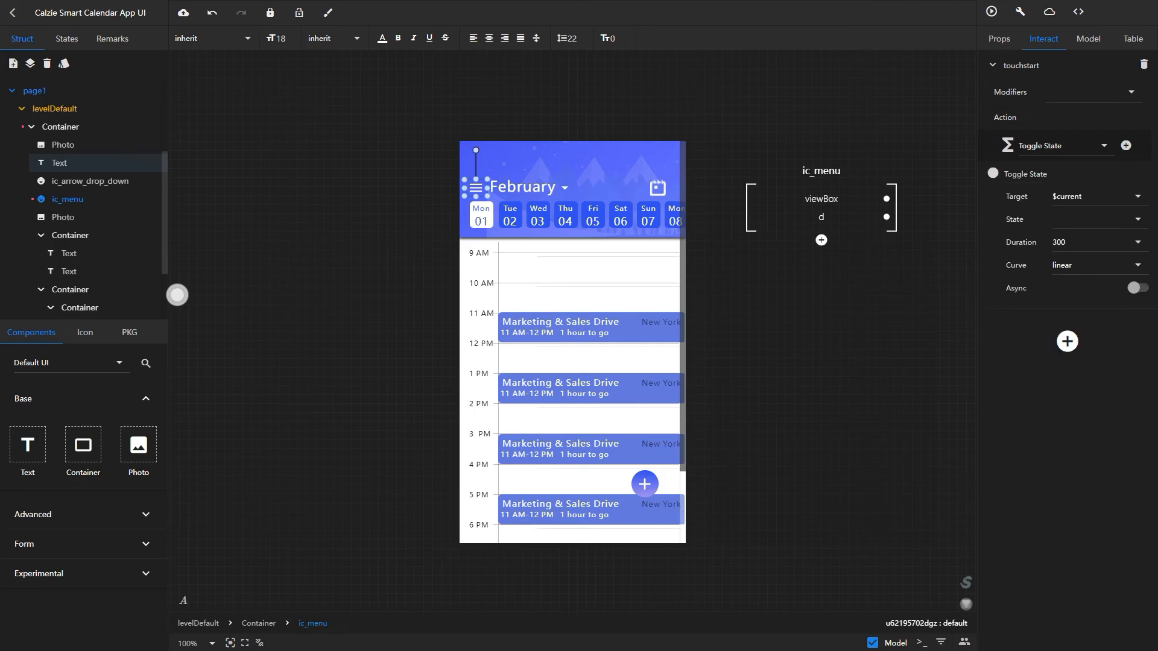
left_click(1049, 146)
left_click(1050, 146)
left_click(1085, 197)
left_click(1036, 244)
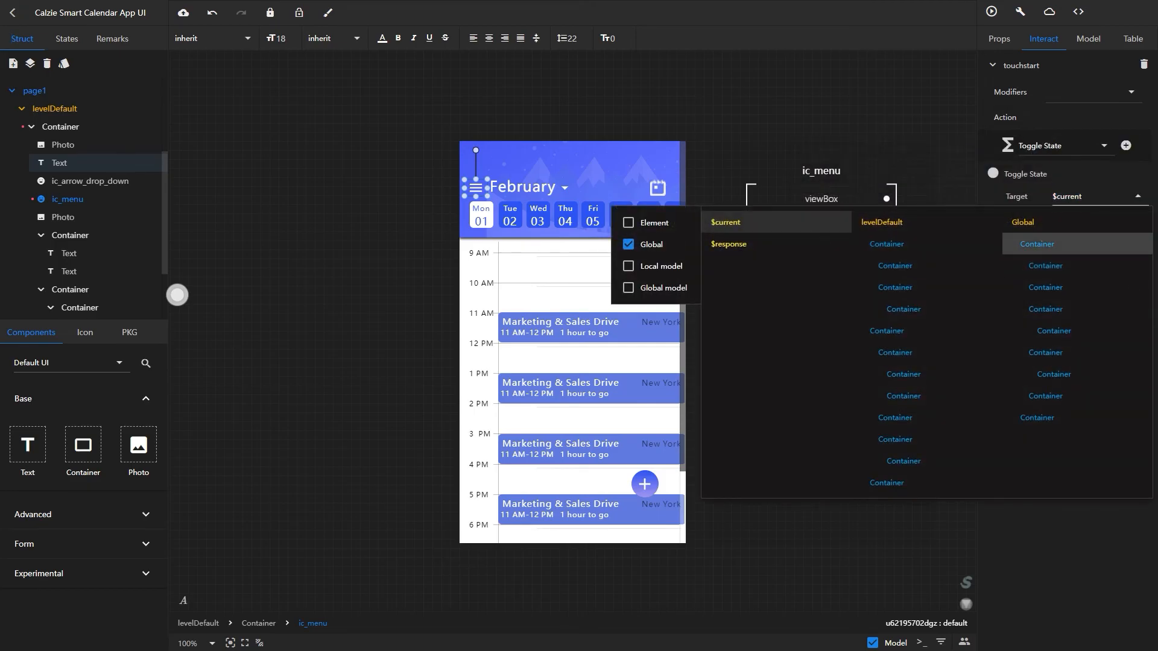
left_click(1085, 218)
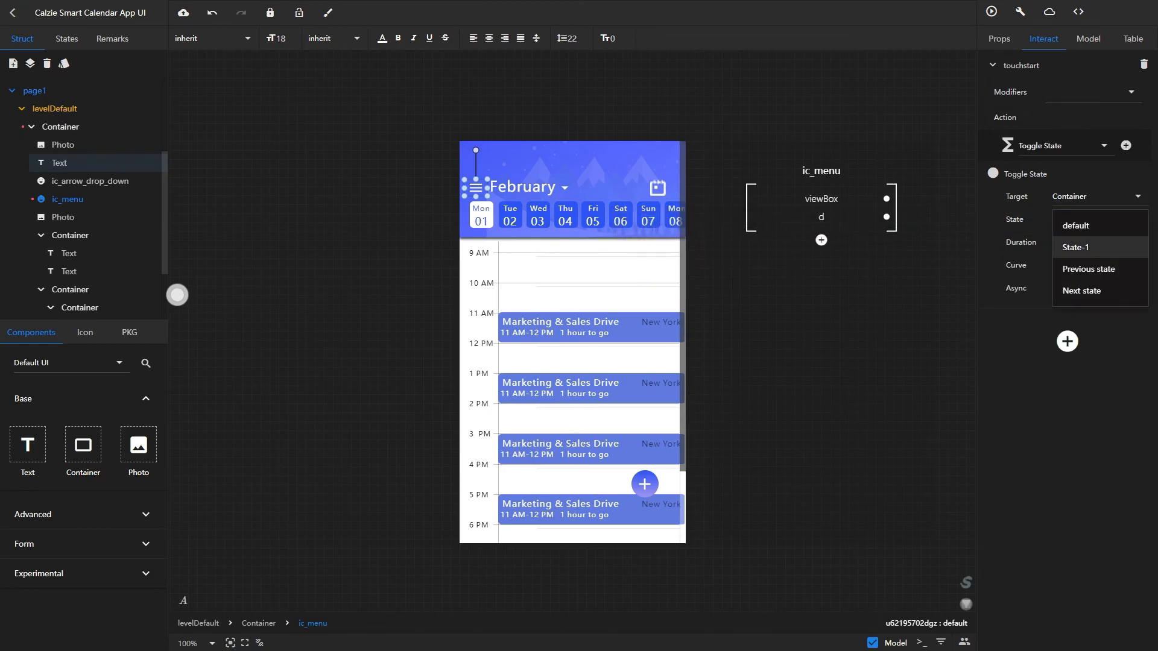
left_click(1075, 246)
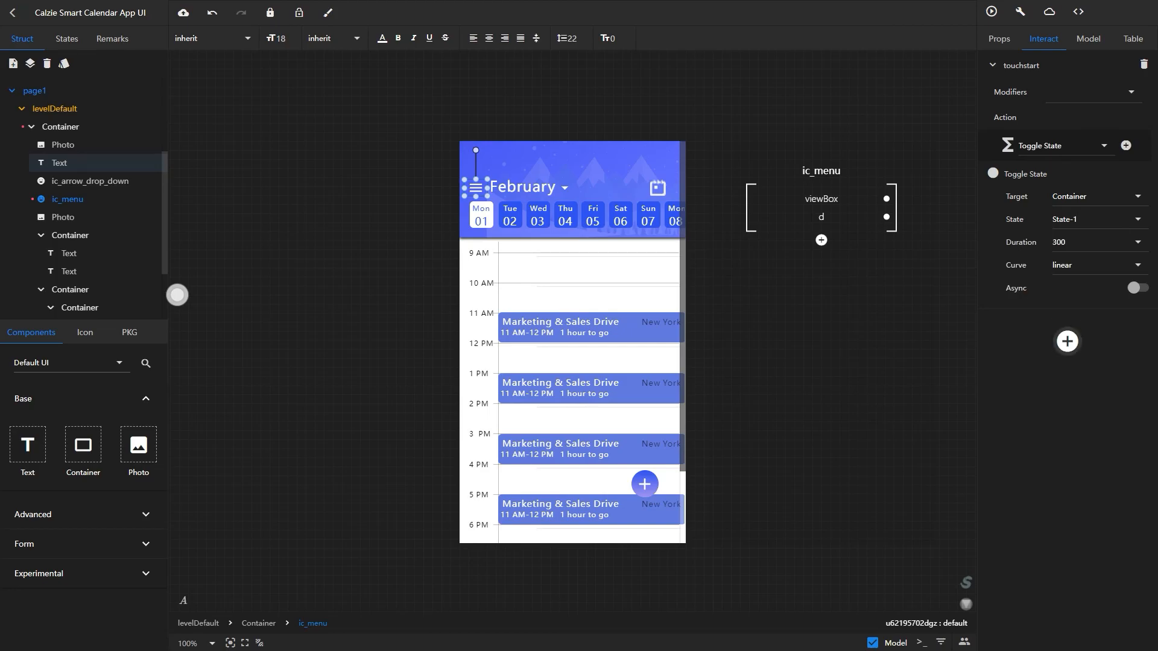
left_click(991, 12)
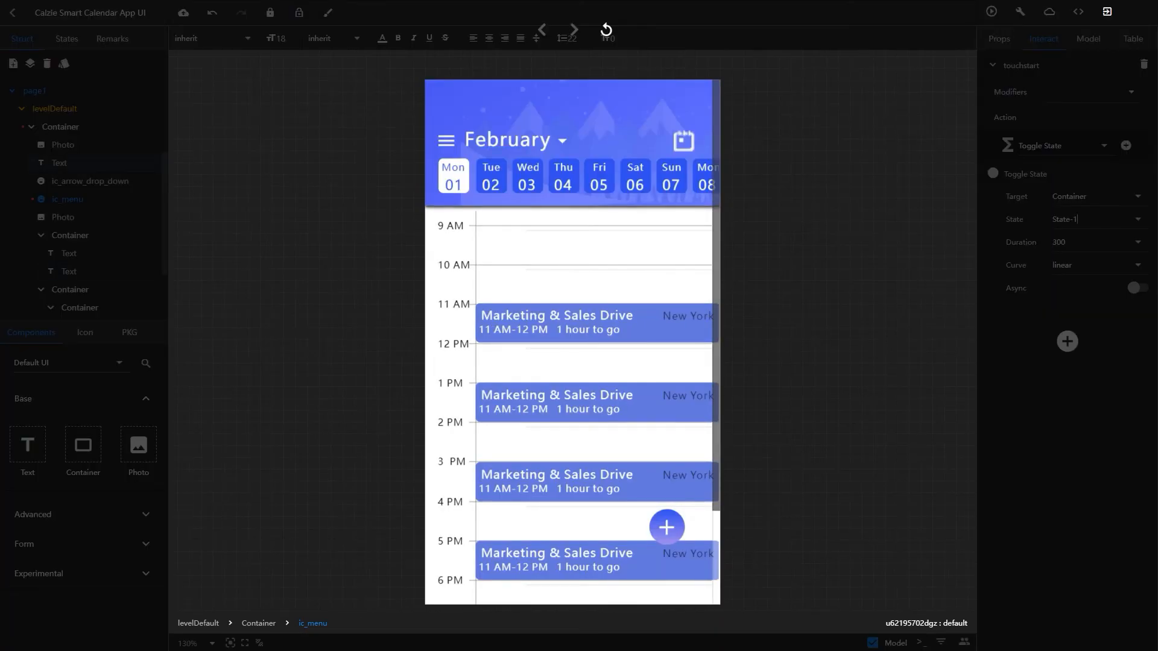
key("Escape")
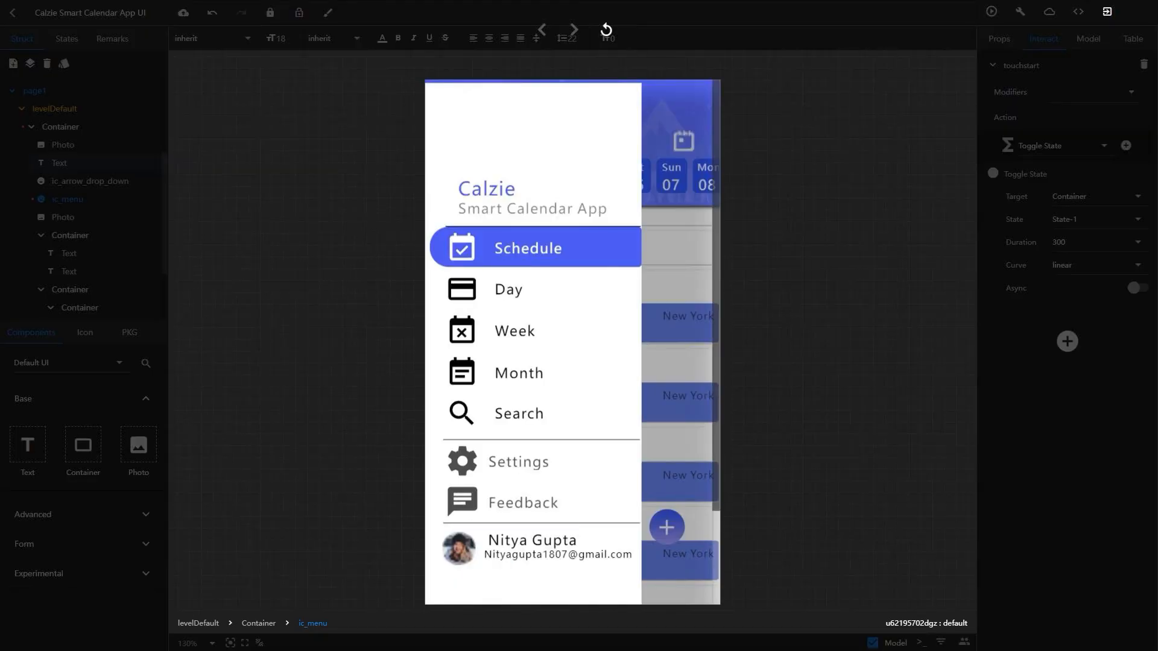